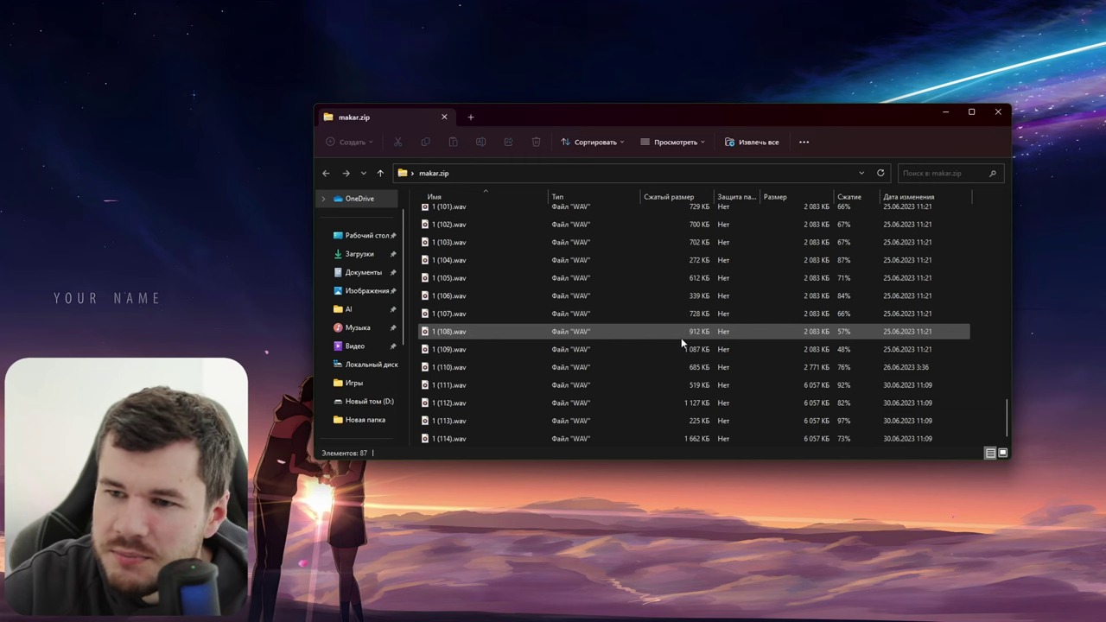
# Look through the folder of OGG audio recordings and close it
pyautogui.hotkey('alt', 'Tab')
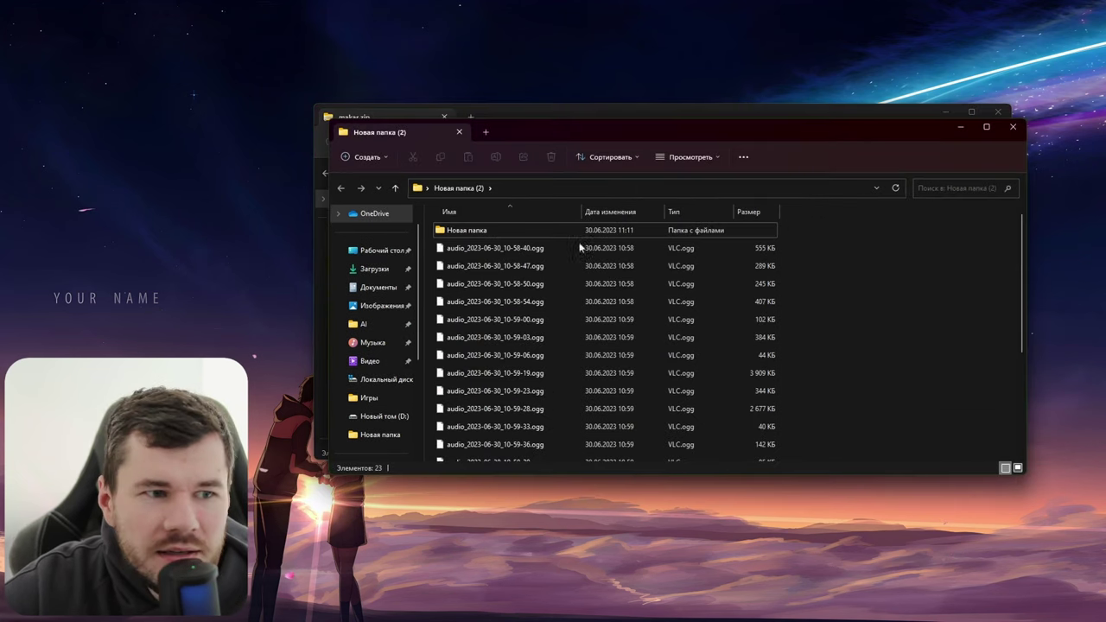
pyautogui.scroll(-3, 533, 302)
pyautogui.click(1019, 130)
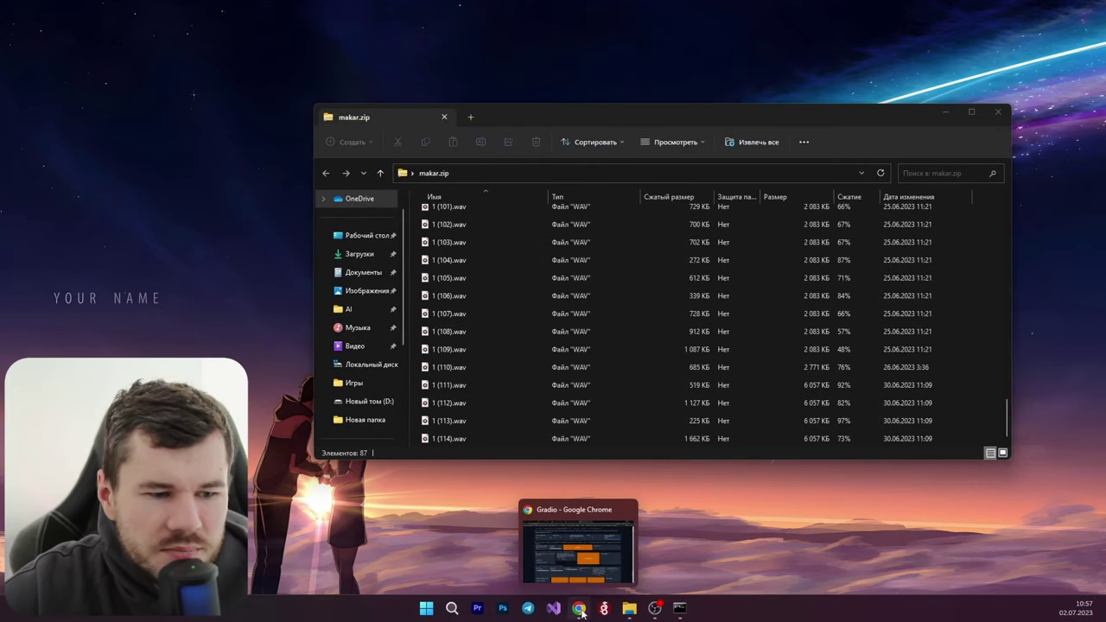
# Switch to Chrome, search the web for "конвертер ogg в mp3" and view the Convertio OGG to MP3 converter
pyautogui.click(578, 608)
pyautogui.click(712, 11)
pyautogui.write('кон')
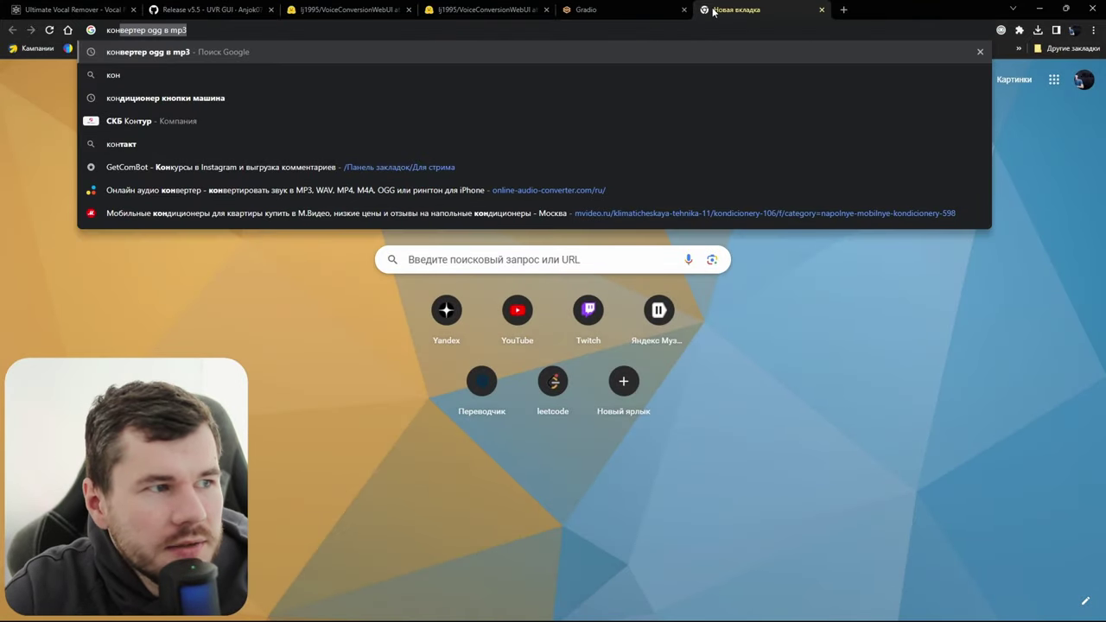
pyautogui.press('Return')
pyautogui.click(280, 207)
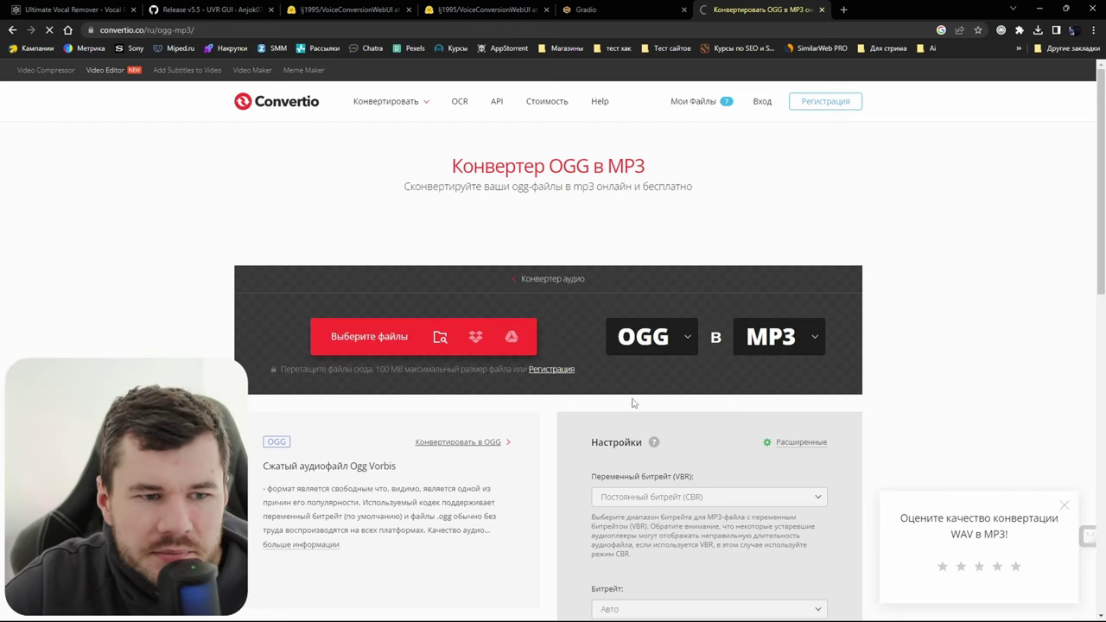
pyautogui.click(1041, 11)
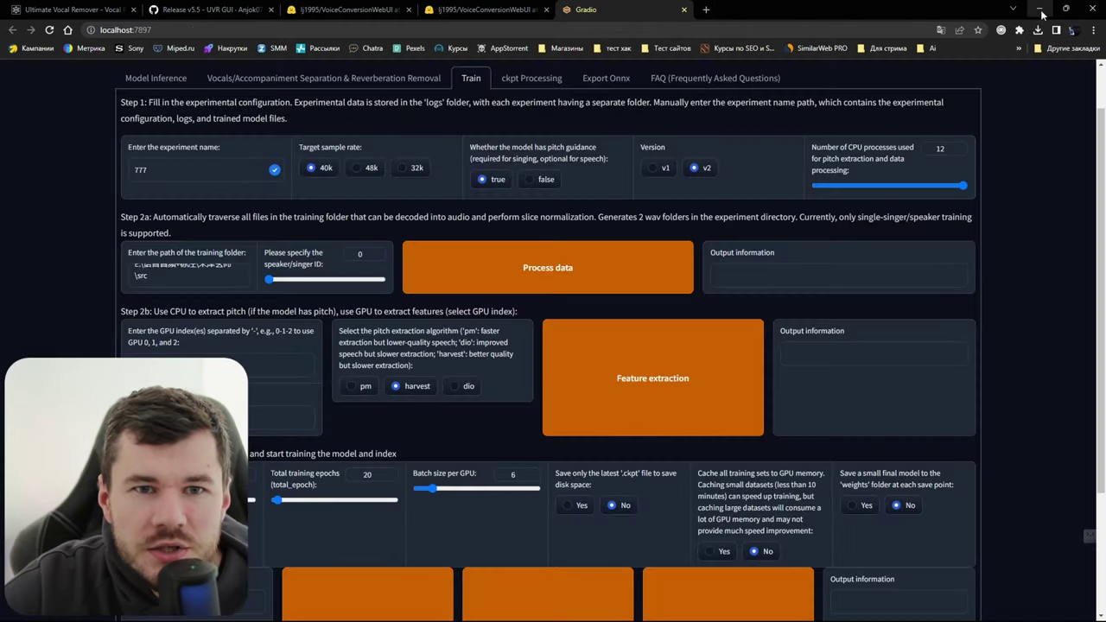
# Shrink the Gradio browser window and close the makar.zip archive window to clear the desktop
pyautogui.click(1042, 10)
pyautogui.click(579, 608)
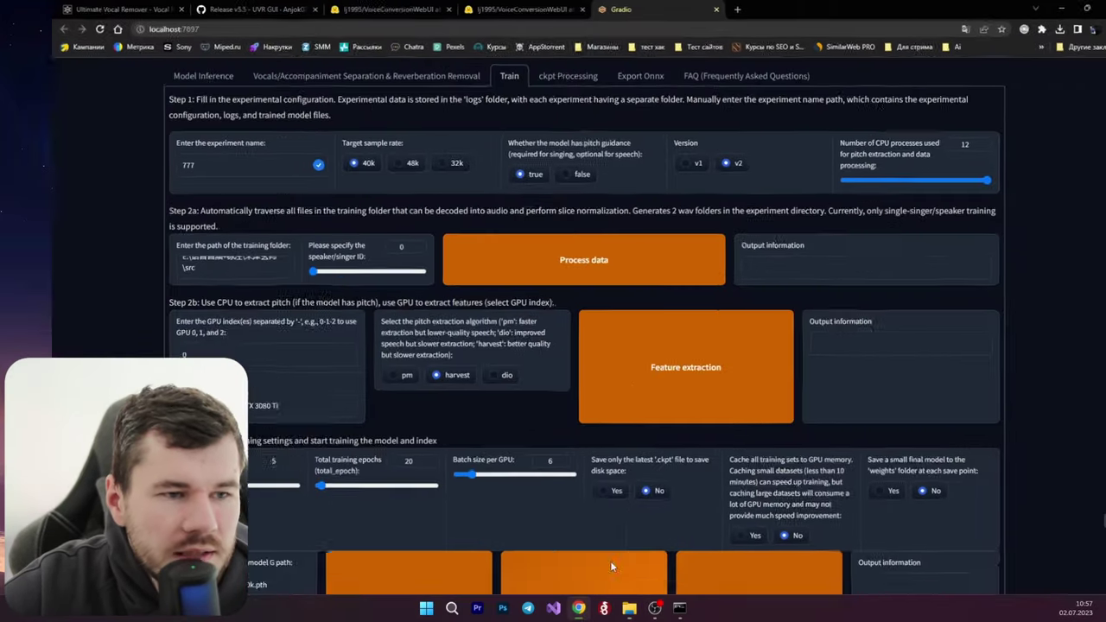
pyautogui.scroll(1, 200, 282)
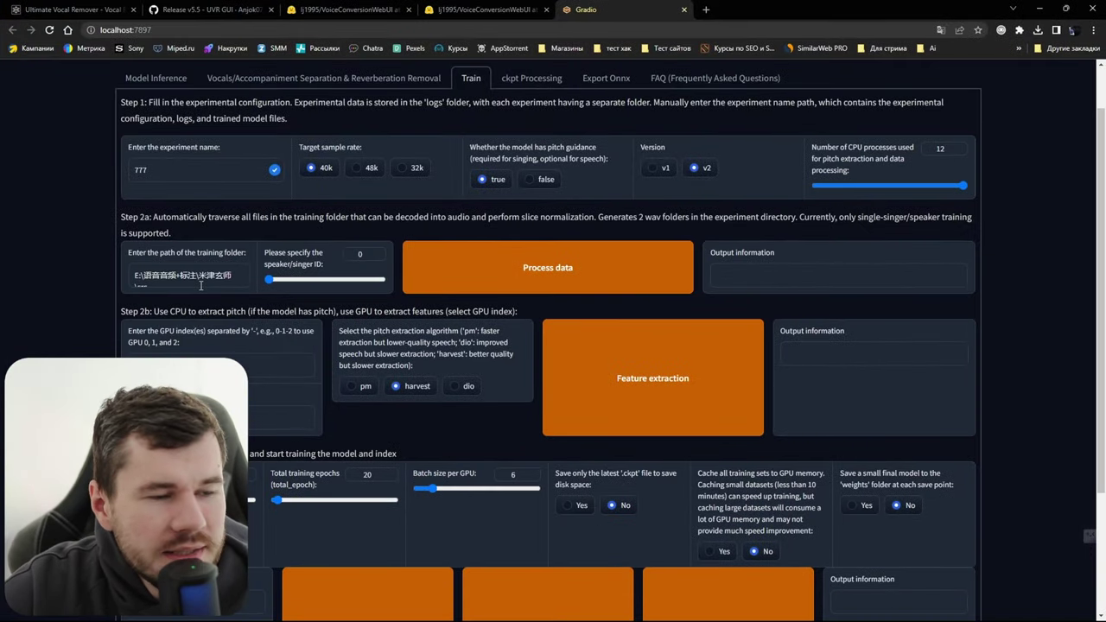
pyautogui.moveTo(956, 12); pyautogui.dragTo(915, 54)
pyautogui.rightClick(315, 290)
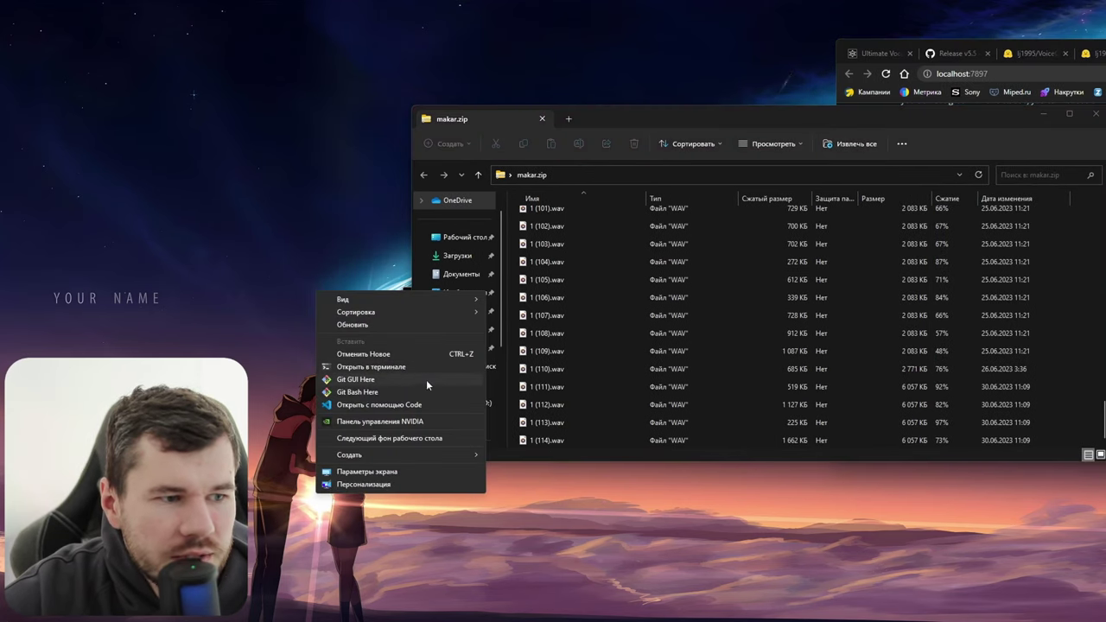
pyautogui.moveTo(870, 119); pyautogui.dragTo(448, 178)
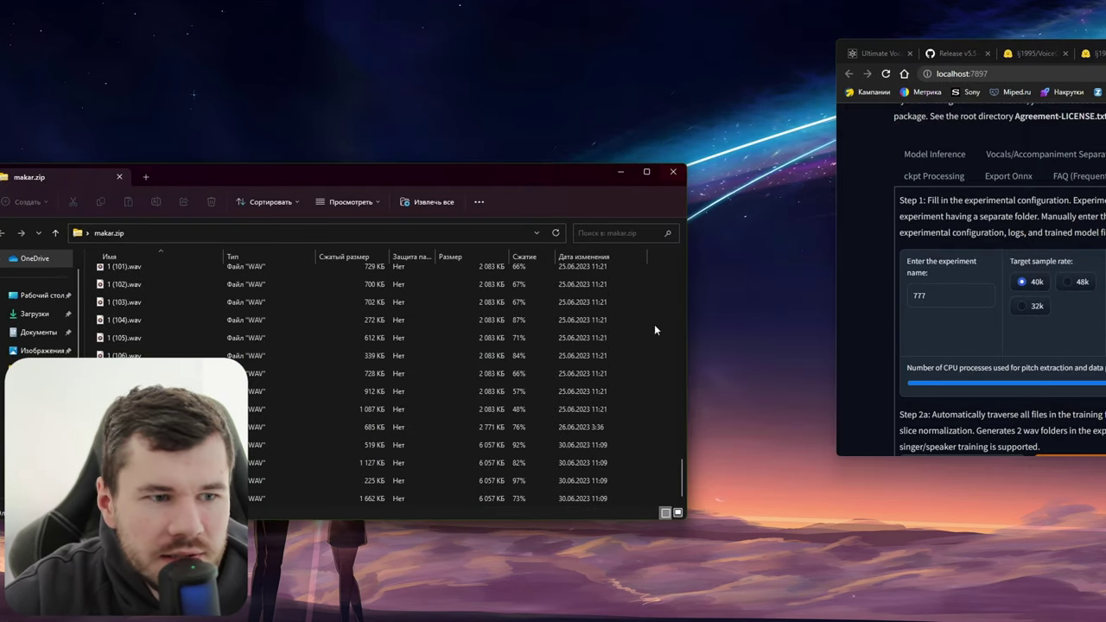
pyautogui.click(673, 171)
# Extract makar.zip into a makar folder on the desktop and move the browser window clear of both
pyautogui.rightClick(634, 302)
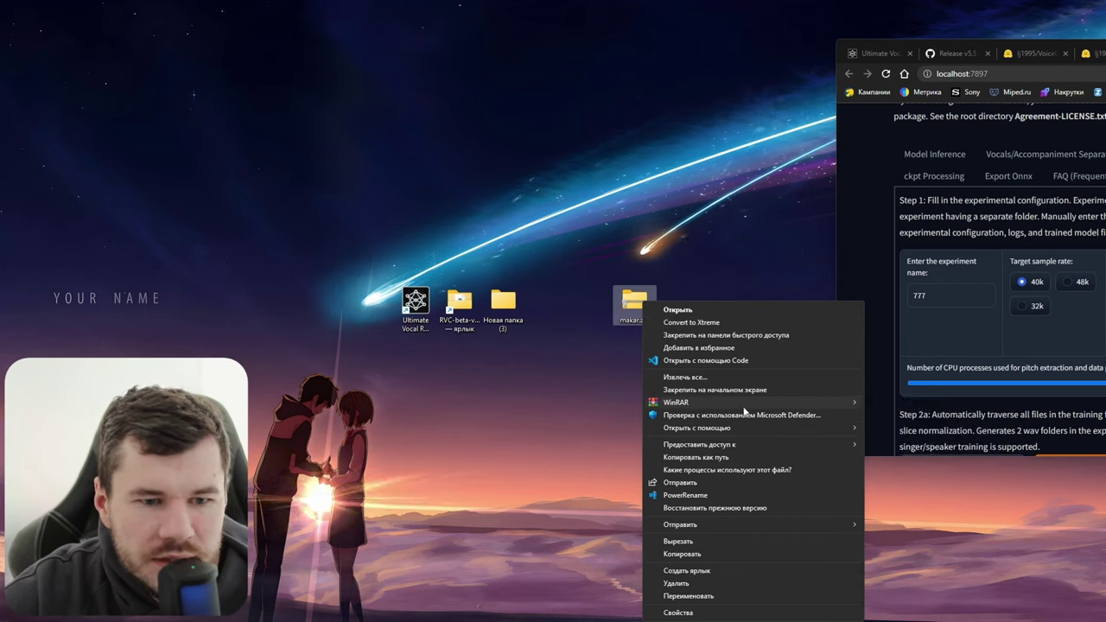
pyautogui.moveTo(730, 402)
pyautogui.click(923, 445)
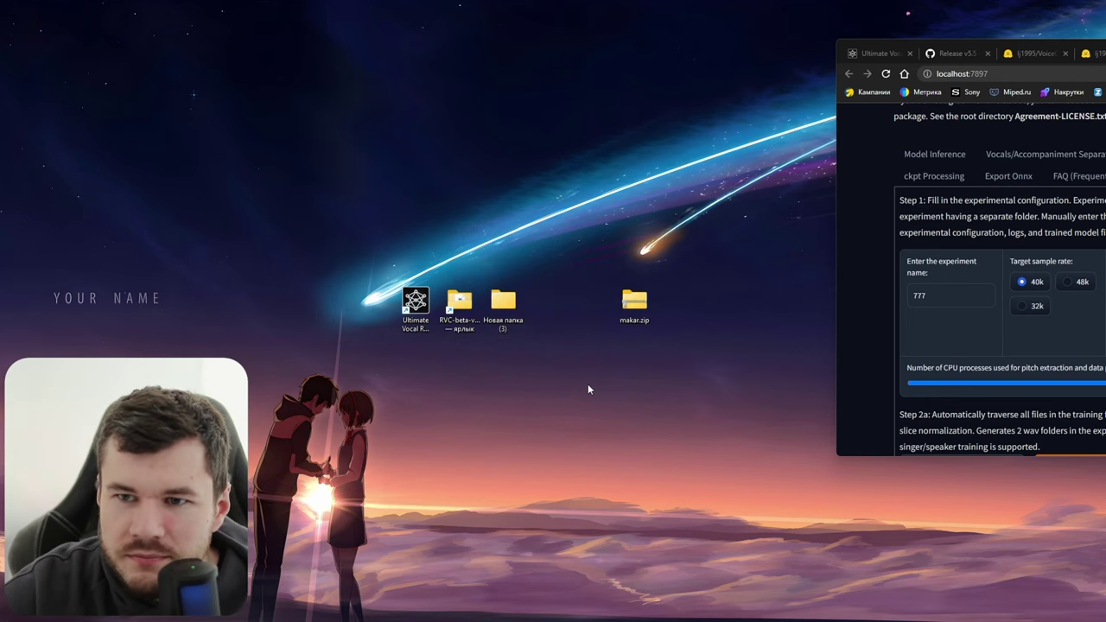
pyautogui.click(634, 302)
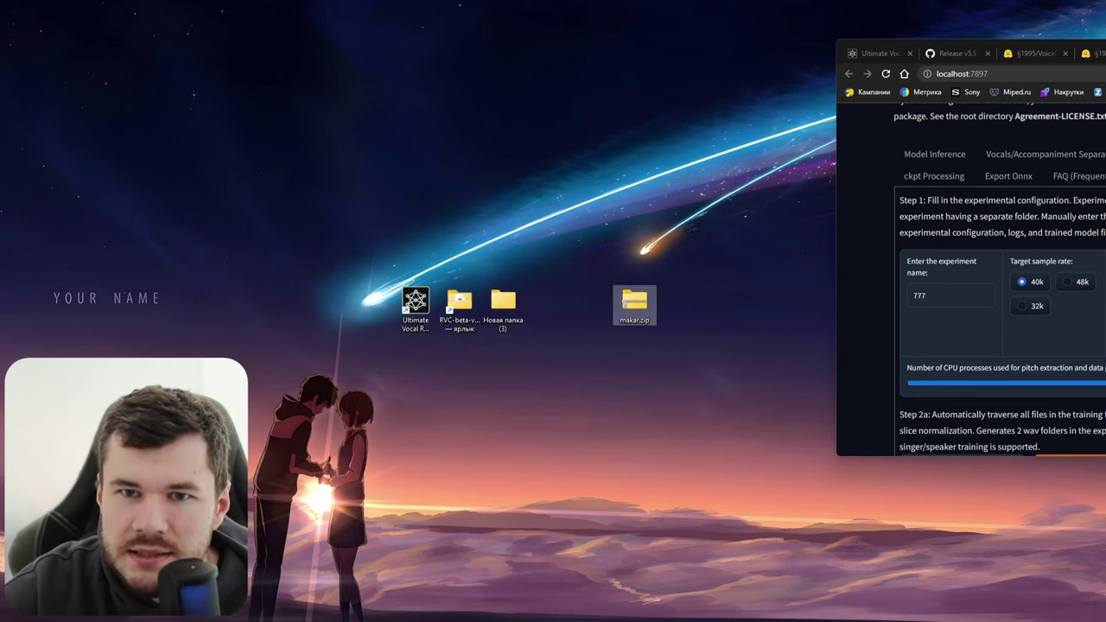
pyautogui.moveTo(968, 43); pyautogui.dragTo(280, 102)
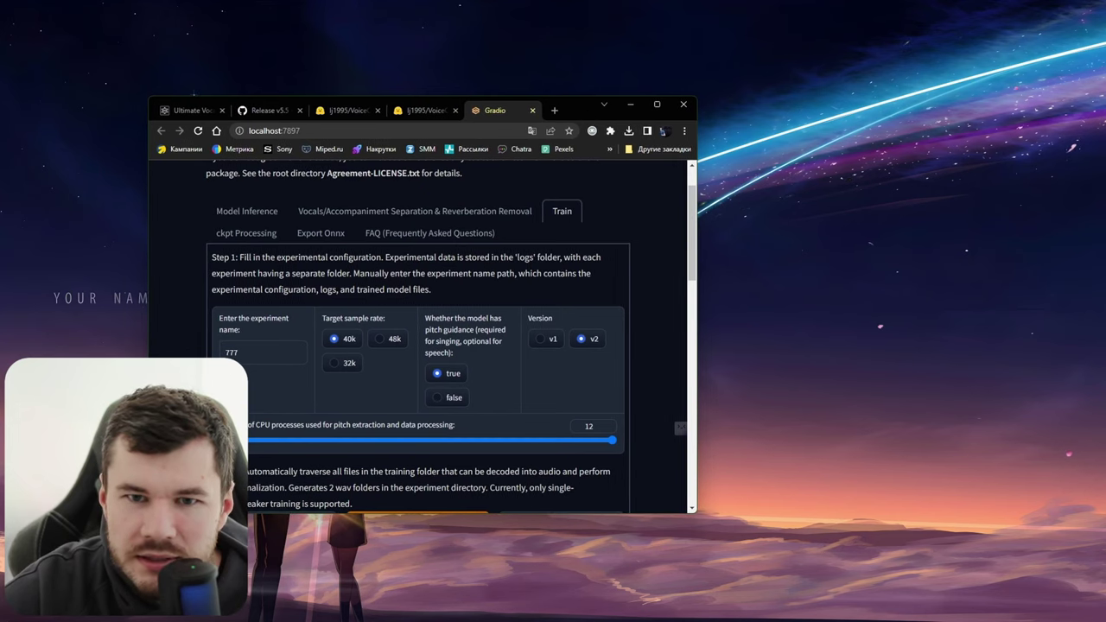
pyautogui.moveTo(583, 110); pyautogui.dragTo(454, 97)
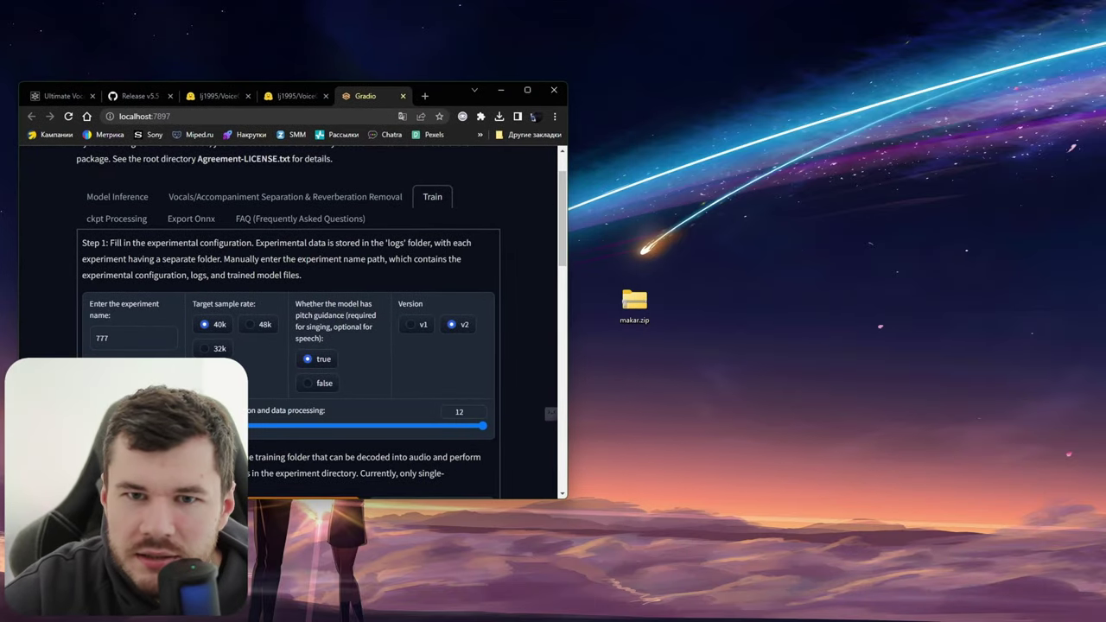
pyautogui.rightClick(781, 358)
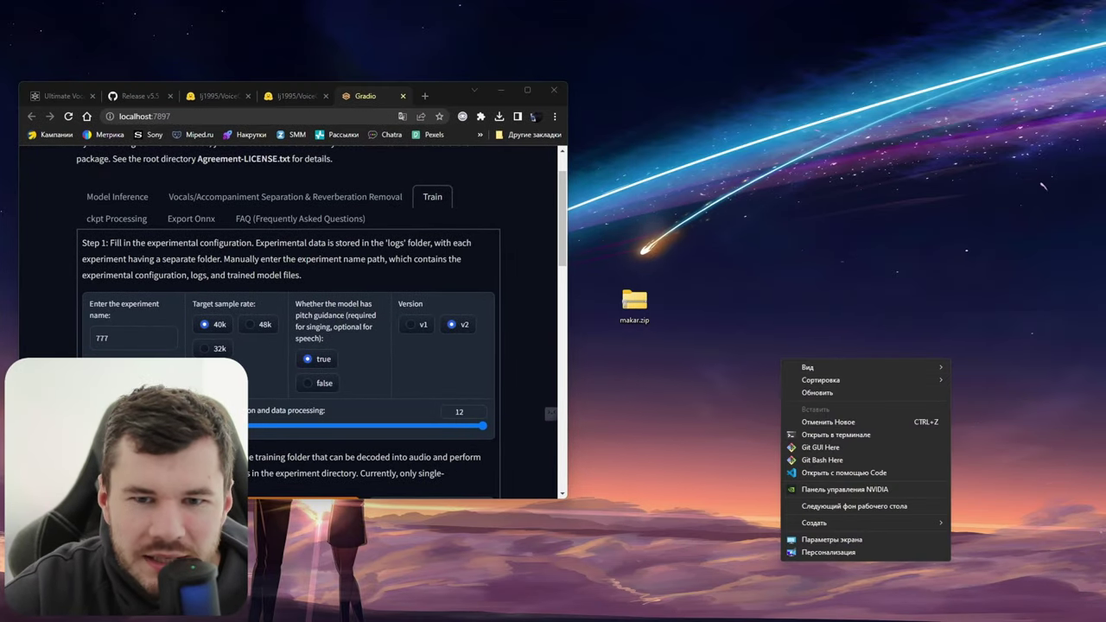
pyautogui.click(913, 438)
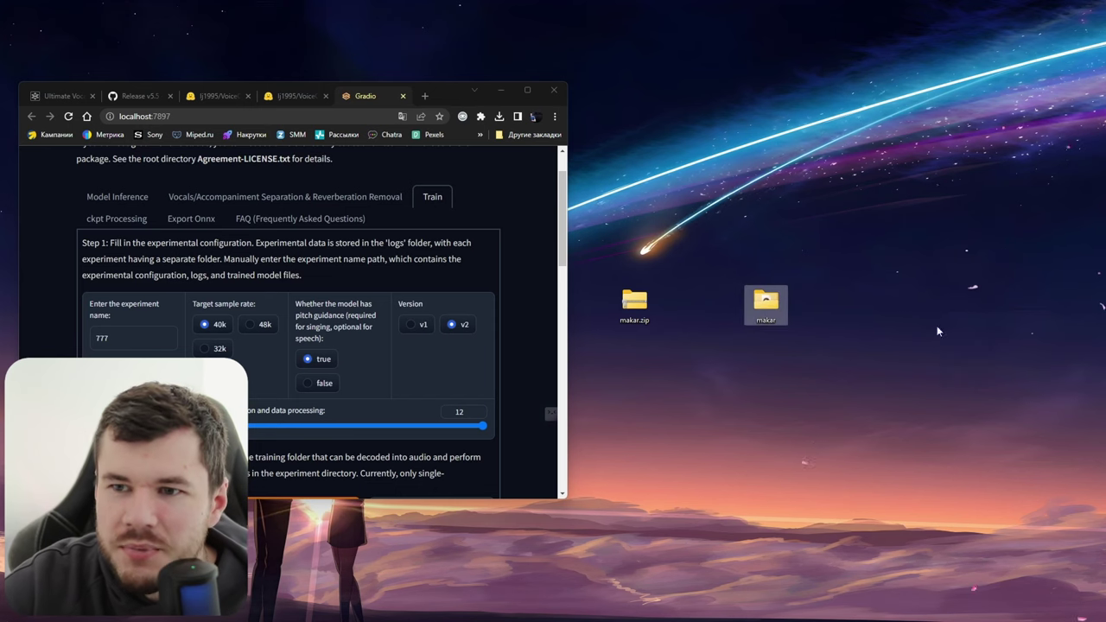
# Open the extracted makar folder, display its full path and close the folder window
pyautogui.doubleClick(778, 313)
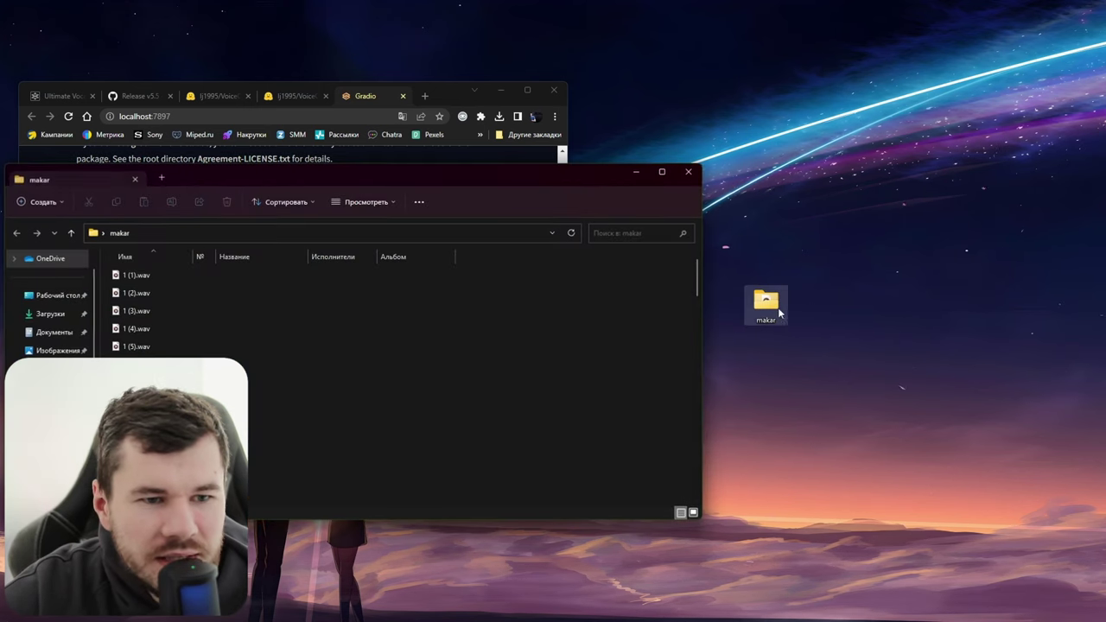
pyautogui.moveTo(388, 178); pyautogui.dragTo(635, 165)
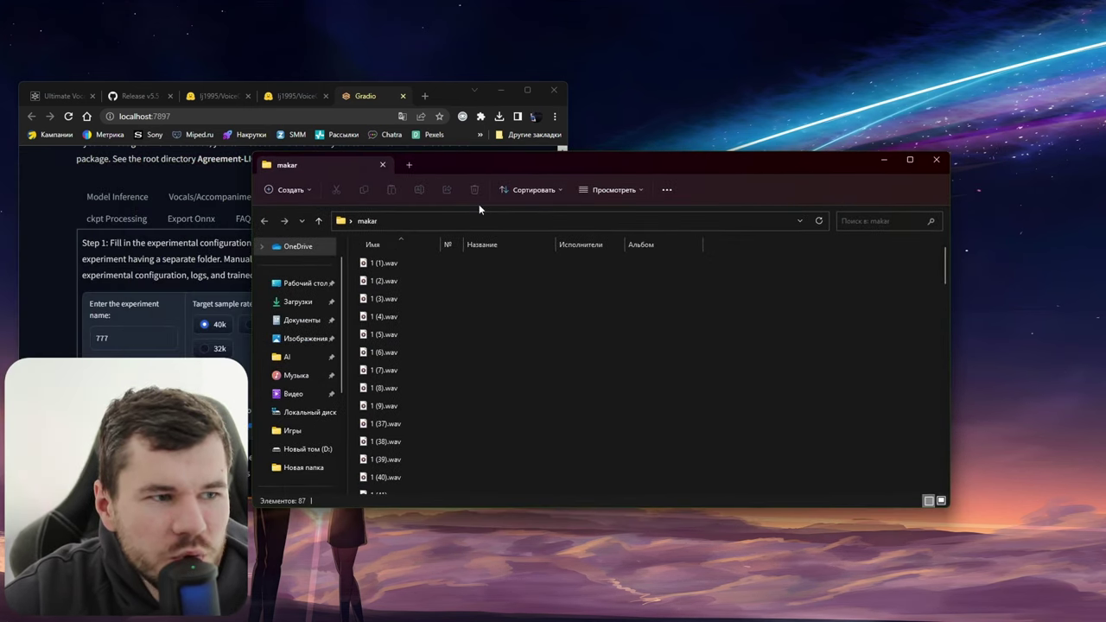
pyautogui.click(495, 223)
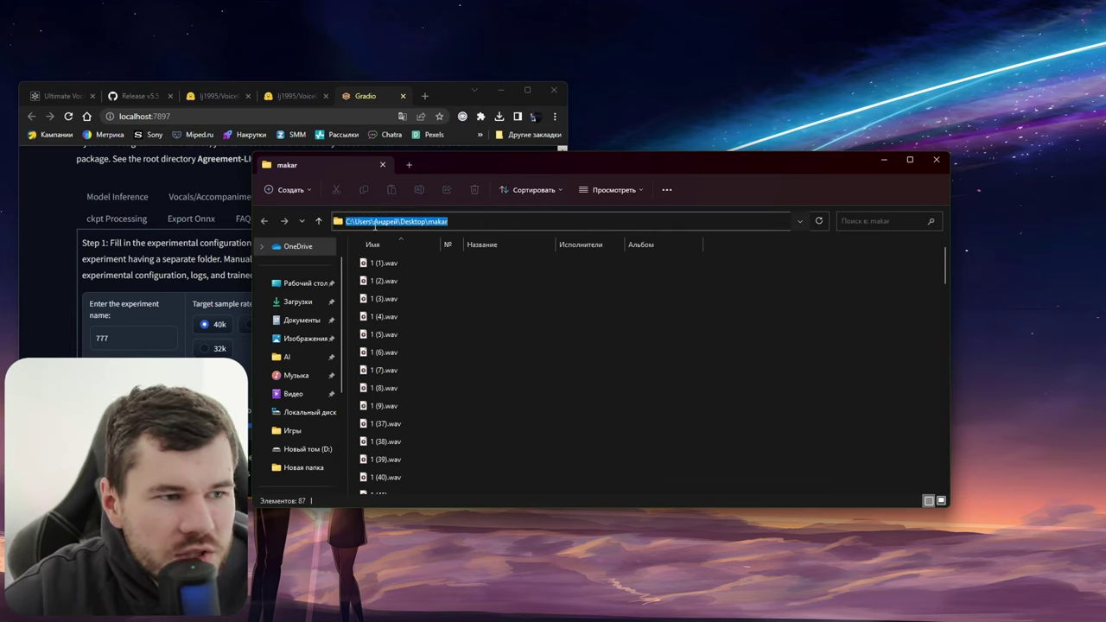
pyautogui.click(934, 162)
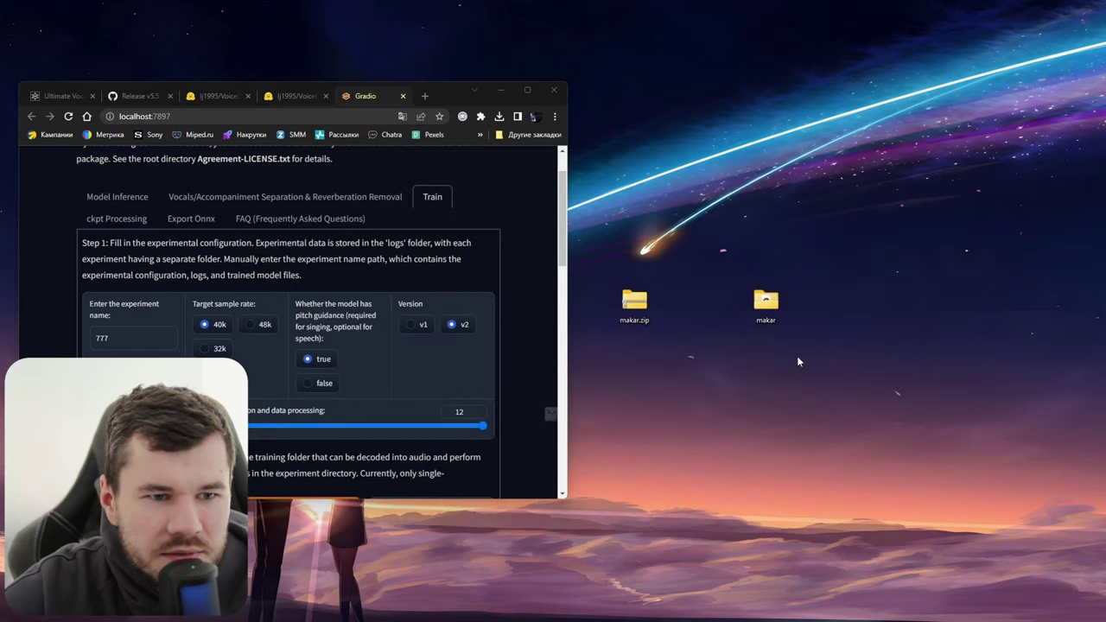
# Try replacing the user folder name in the makar folder's path, and close the window without applying it
pyautogui.doubleClick(765, 298)
pyautogui.click(427, 222)
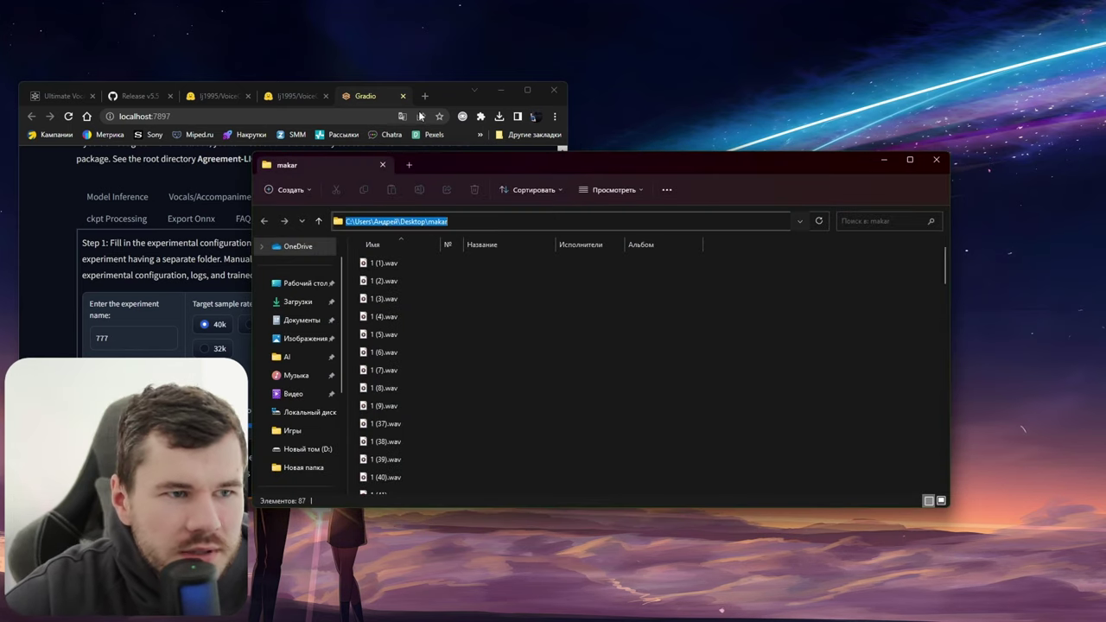
pyautogui.doubleClick(391, 222)
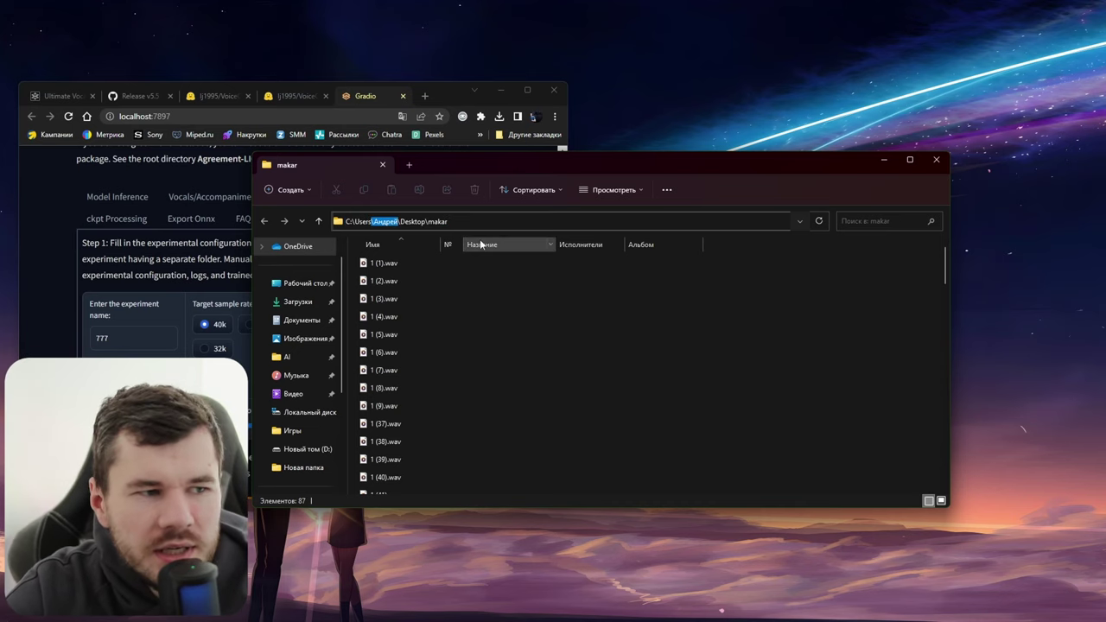
pyautogui.write('ровры')
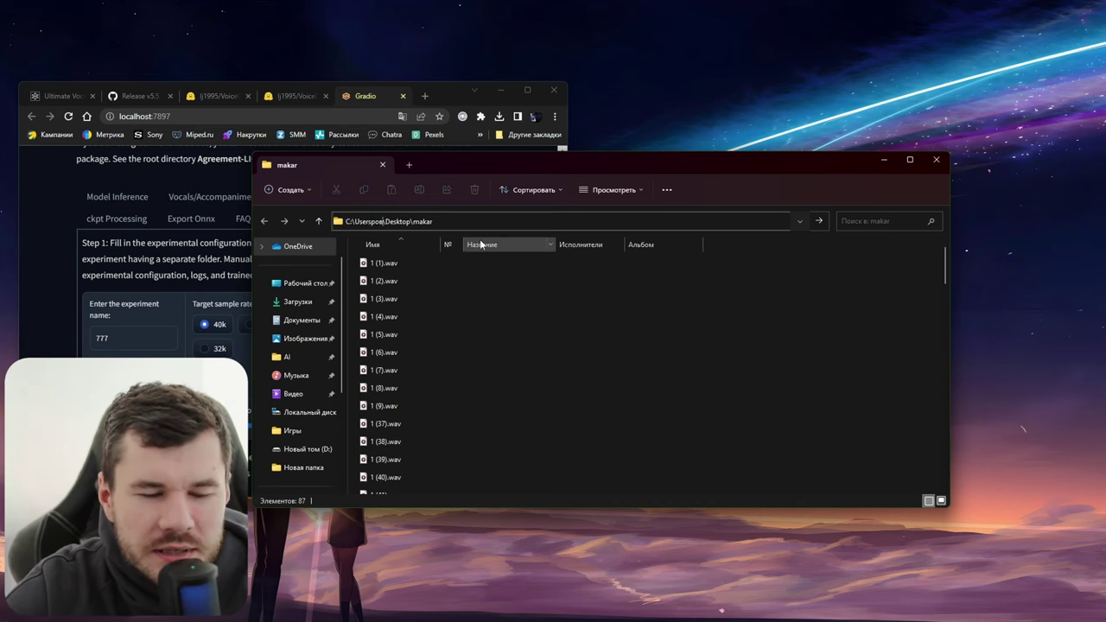
pyautogui.click(935, 159)
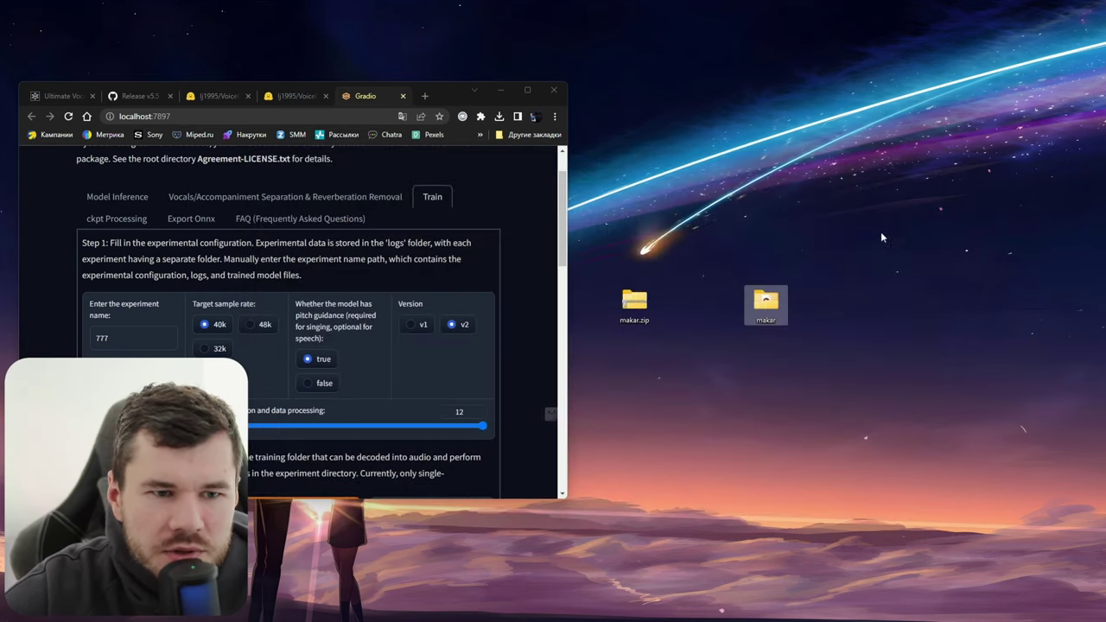
# Copy the full path of the makar folder on the desktop and close its window
pyautogui.doubleClick(774, 308)
pyautogui.click(399, 221)
pyautogui.hotkey('ctrl', 'c')
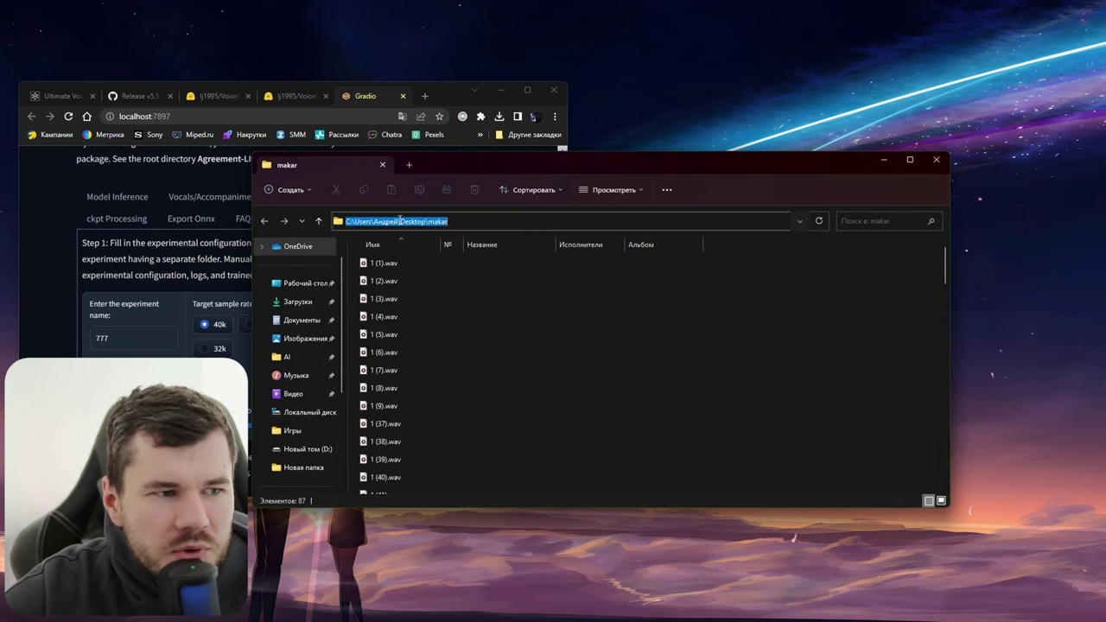
pyautogui.click(393, 221)
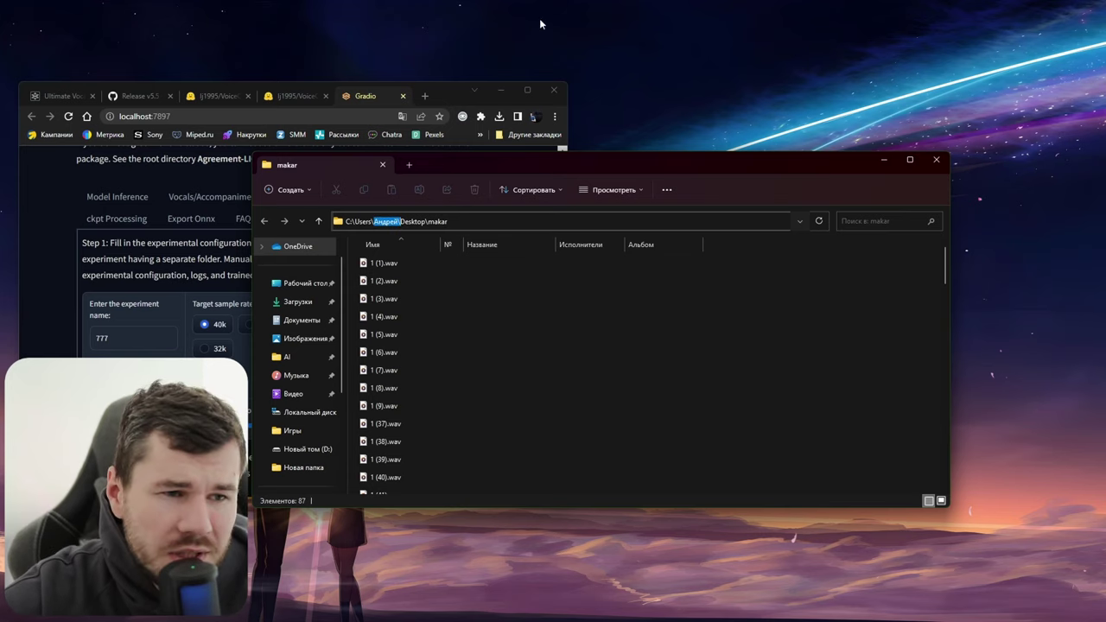
pyautogui.click(936, 159)
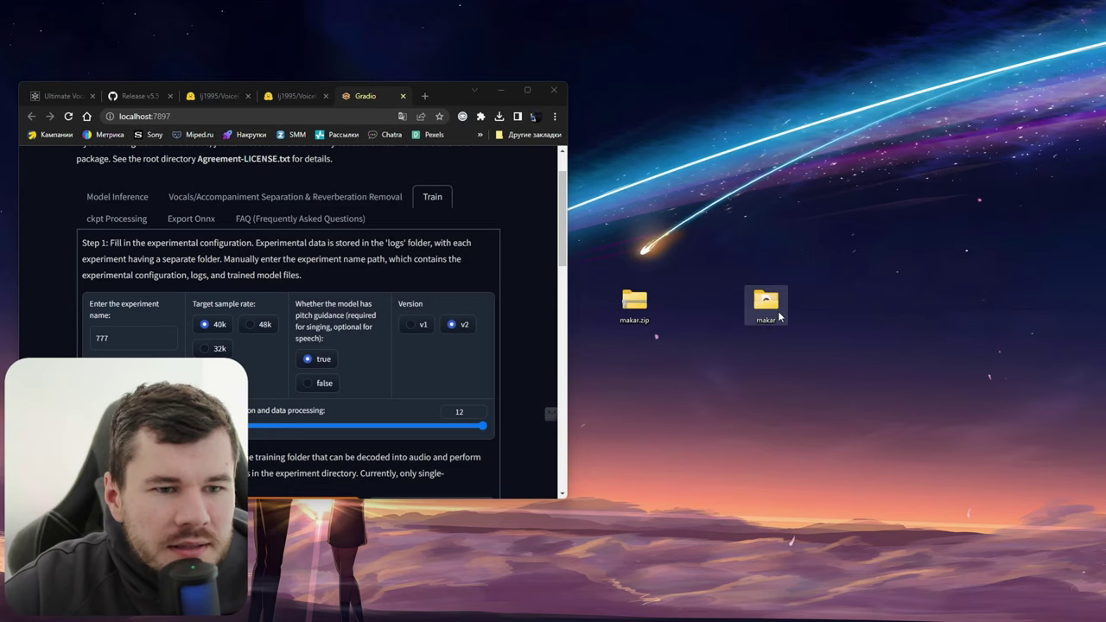
# Maximize the Gradio page, set the training folder path to the copied makar folder path and run Process data
pyautogui.click(527, 90)
pyautogui.tripleClick(167, 292)
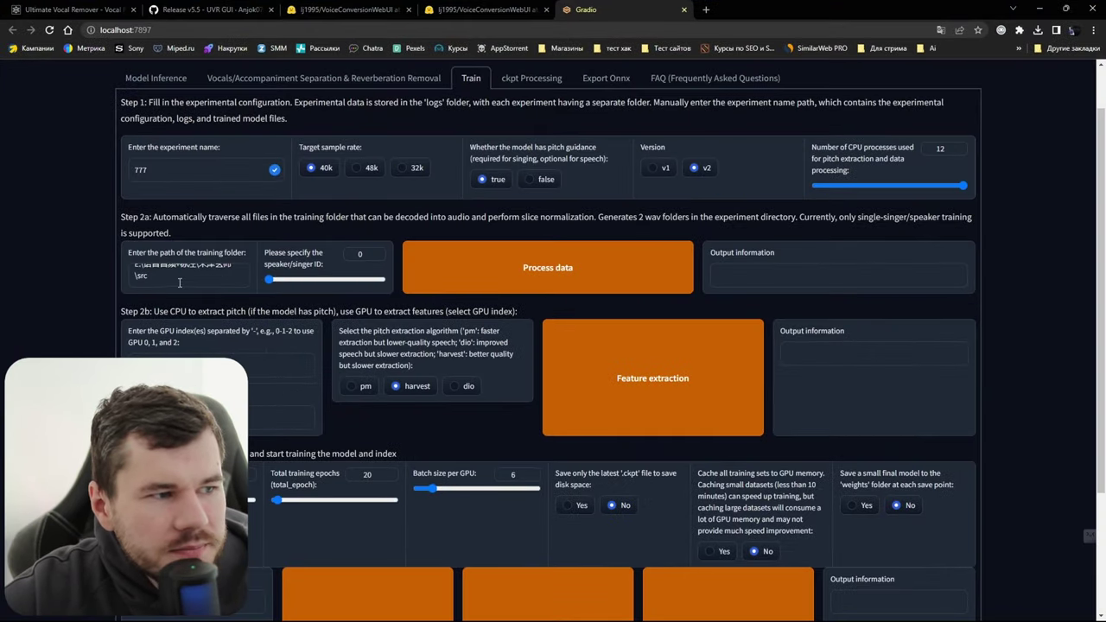
pyautogui.hotkey('ctrl', 'v')
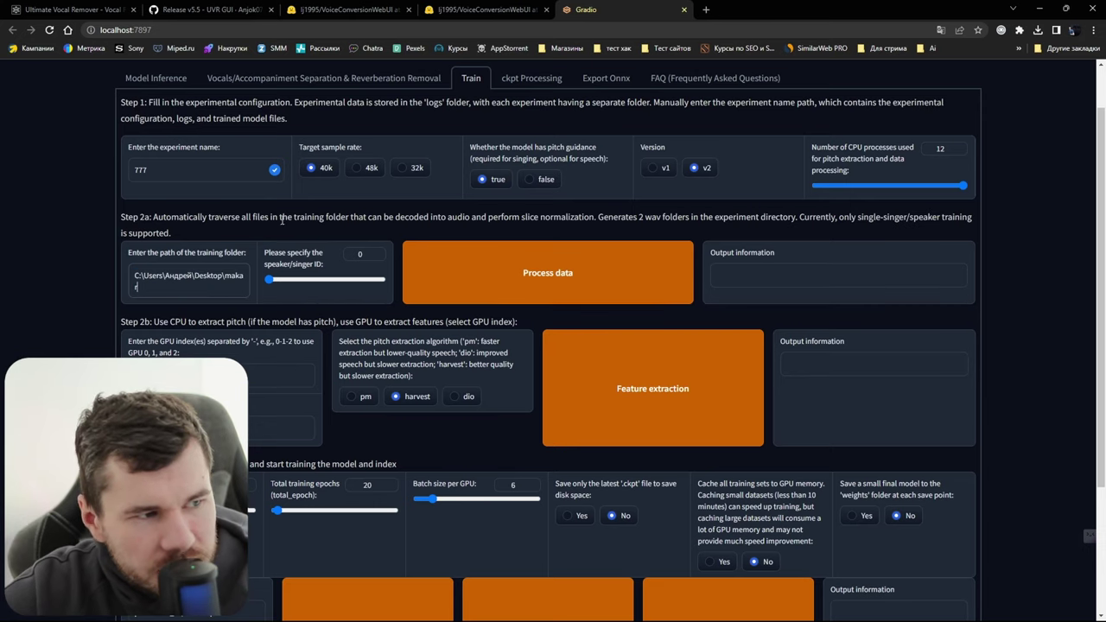
pyautogui.click(521, 285)
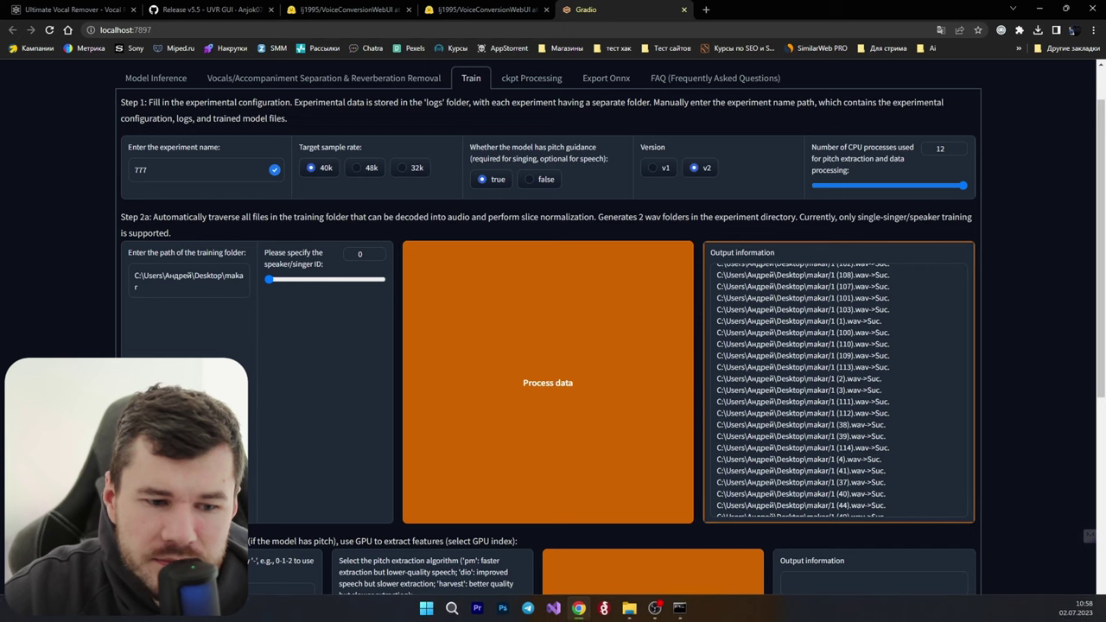
# Check the preprocessing log in the command console, comparing its last lines, and minimize the console
pyautogui.click(680, 615)
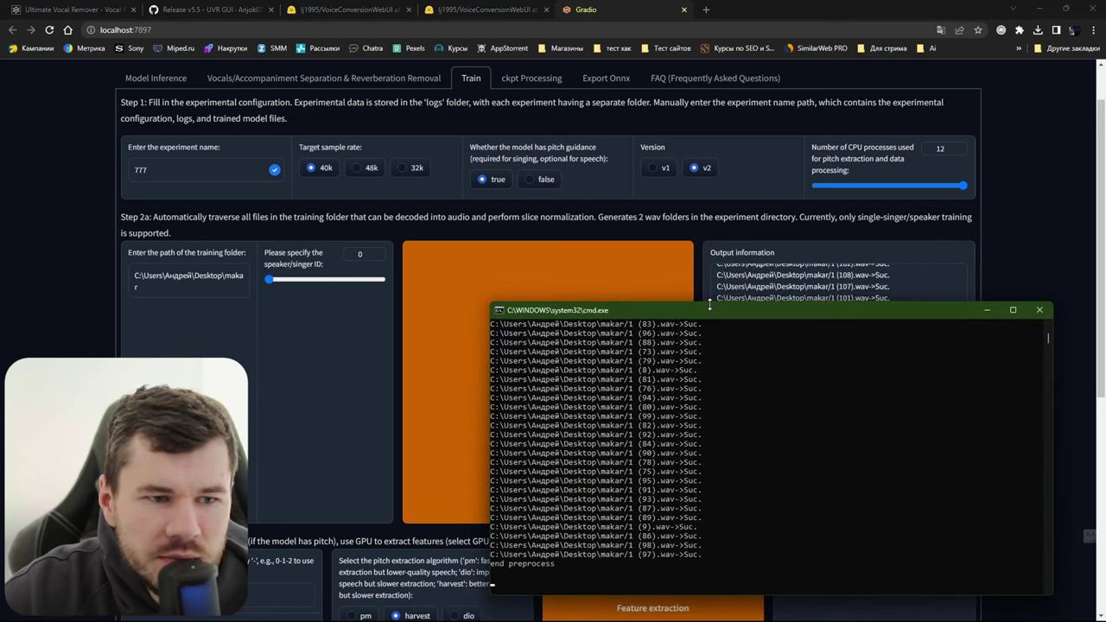
pyautogui.moveTo(702, 315); pyautogui.dragTo(452, 140)
pyautogui.scroll(10, 394, 225)
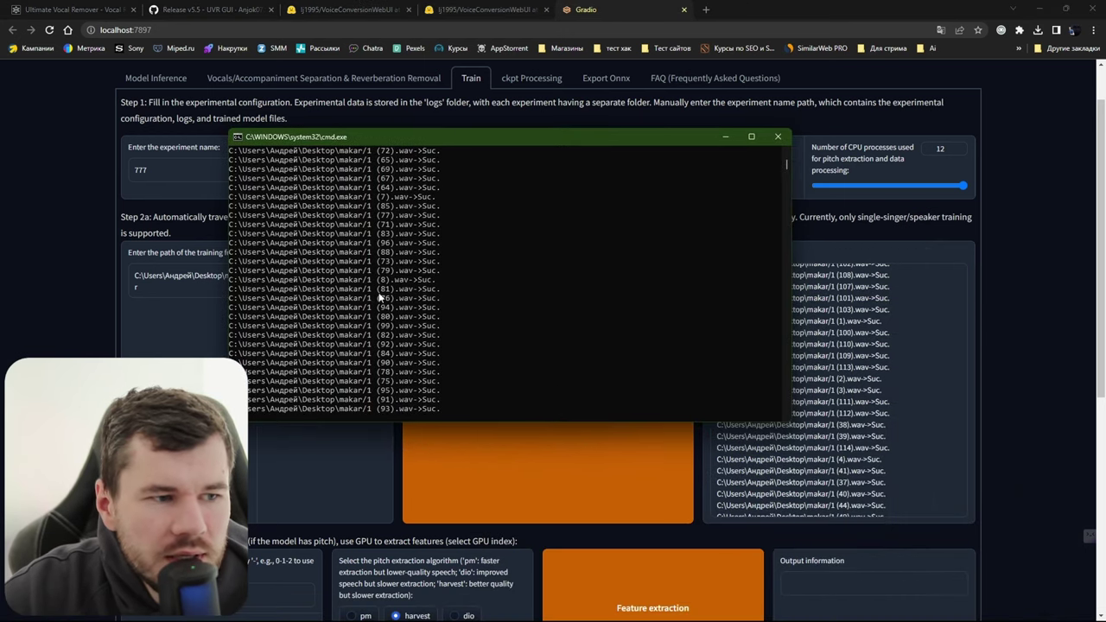
pyautogui.scroll(-10, 394, 243)
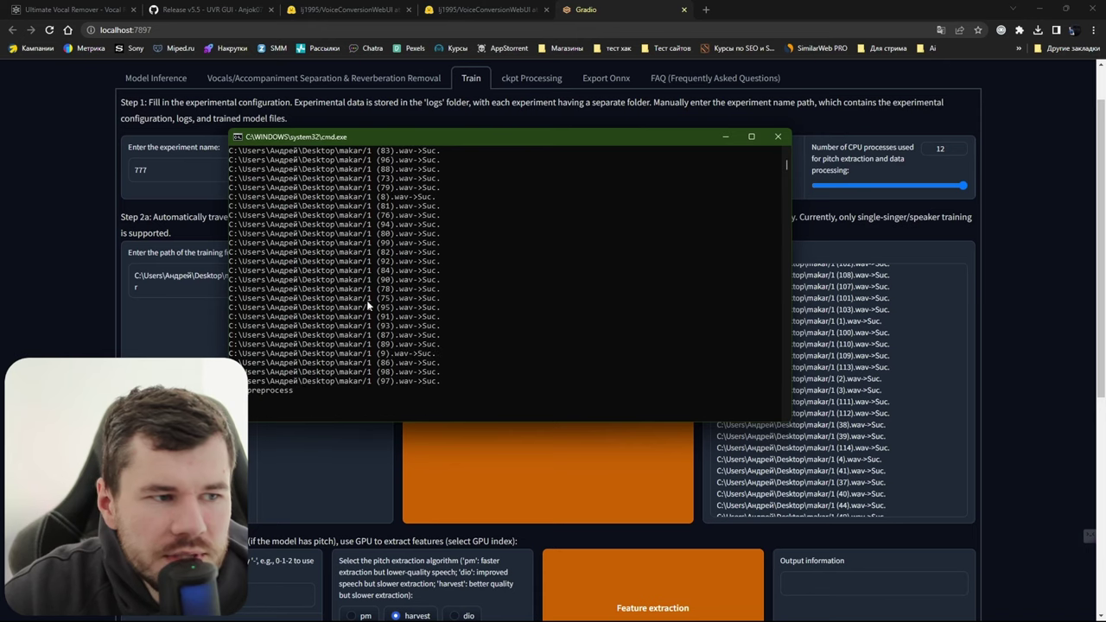
pyautogui.click(725, 136)
# Go to the step 2b settings and choose harvest as the pitch extraction algorithm
pyautogui.scroll(-3, 859, 274)
pyautogui.scroll(-5, 860, 274)
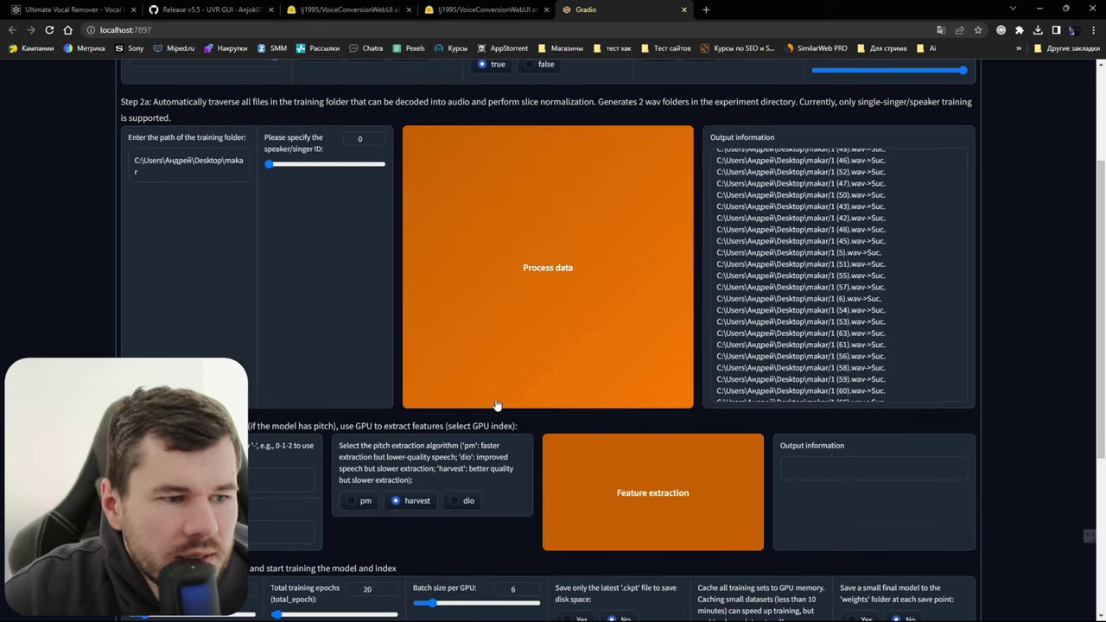
pyautogui.scroll(-2, 496, 403)
pyautogui.scroll(-1, 220, 302)
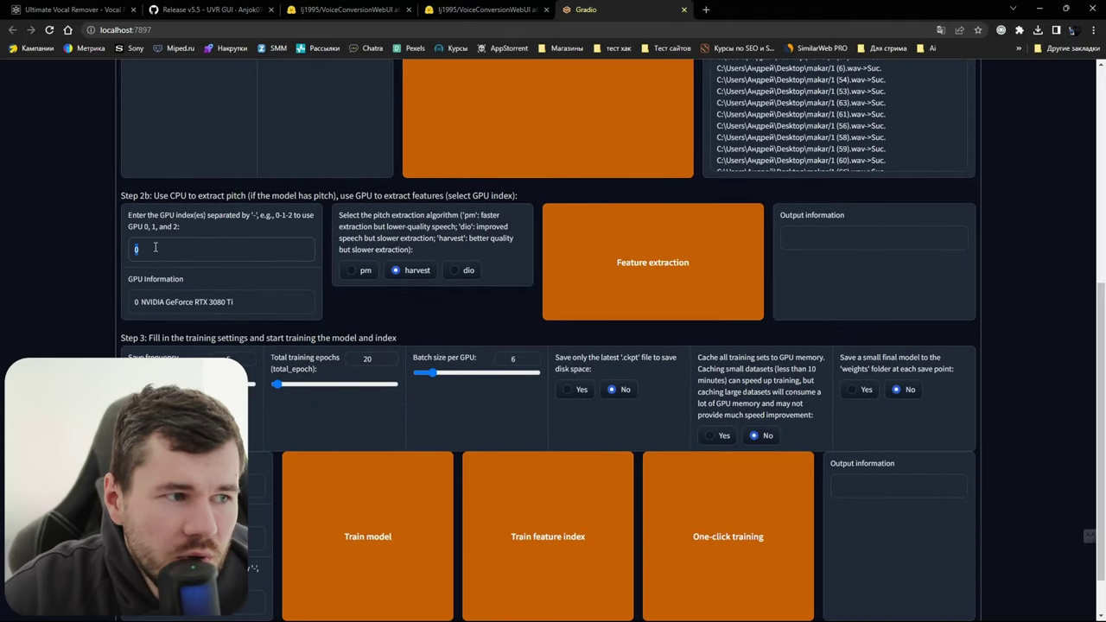
pyautogui.click(352, 271)
pyautogui.click(402, 273)
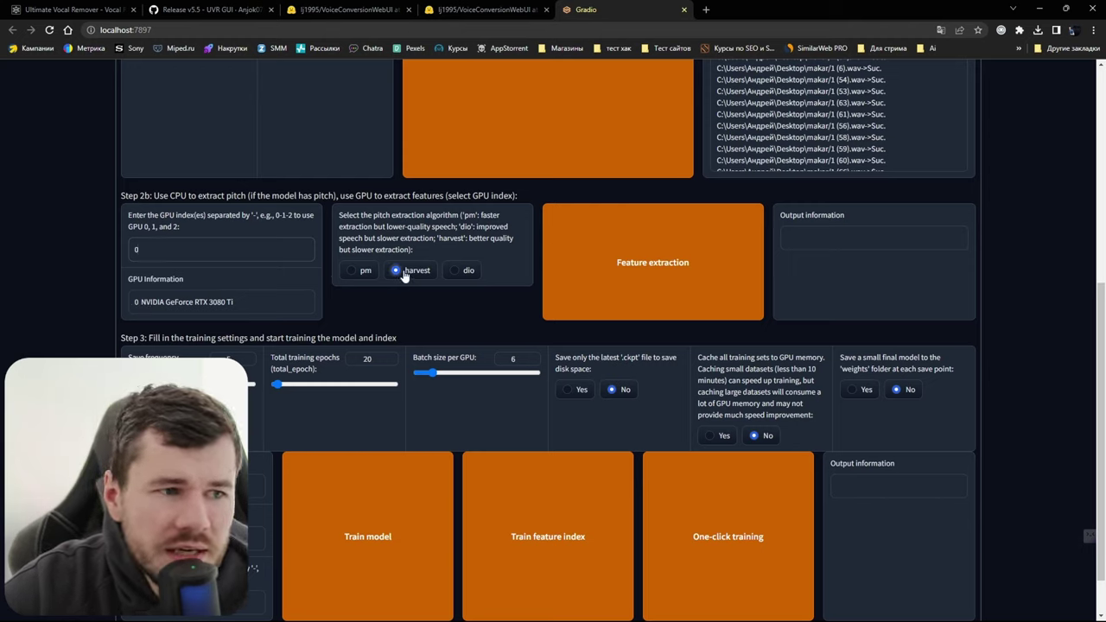
# Translate the page into Russian to read the pitch extraction algorithm descriptions, and restore the page to English
pyautogui.doubleClick(415, 227)
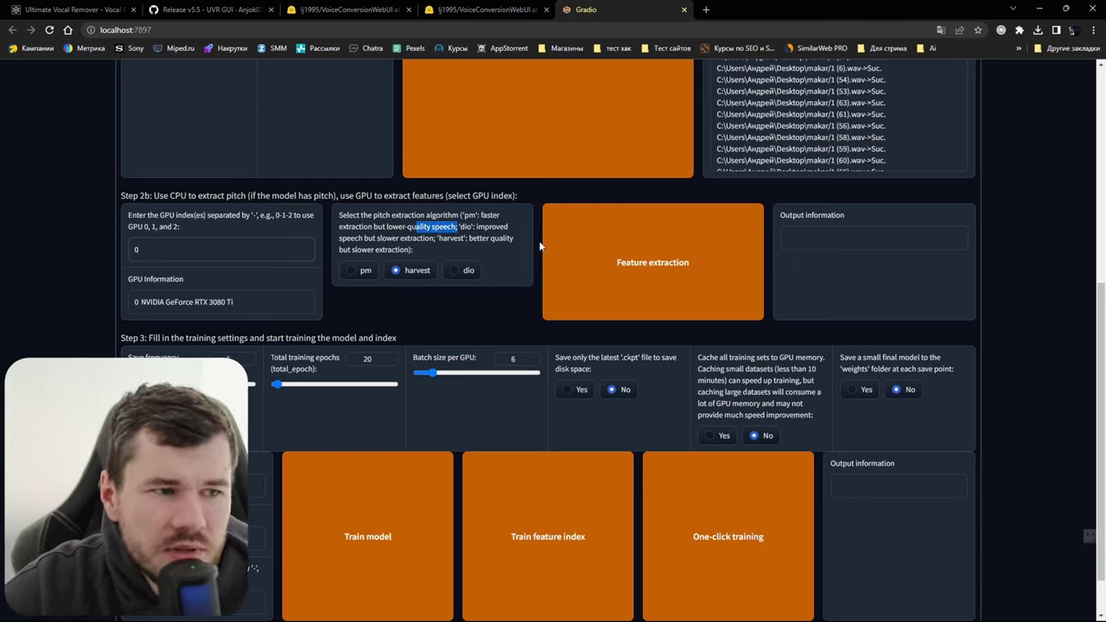
pyautogui.click(527, 239)
pyautogui.rightClick(509, 258)
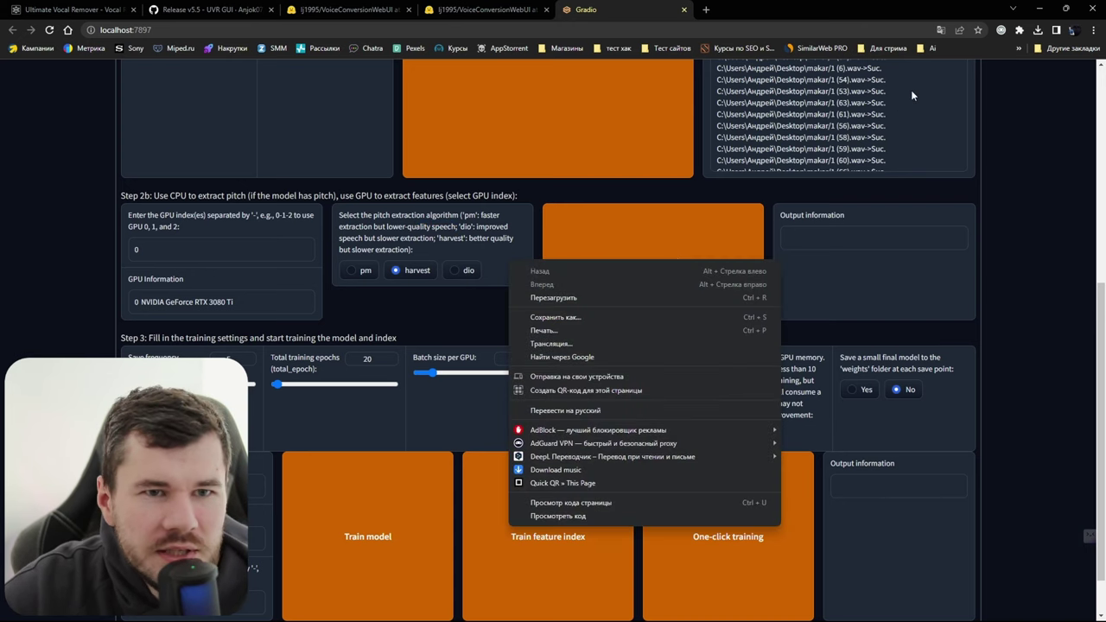
pyautogui.click(940, 30)
pyautogui.click(885, 55)
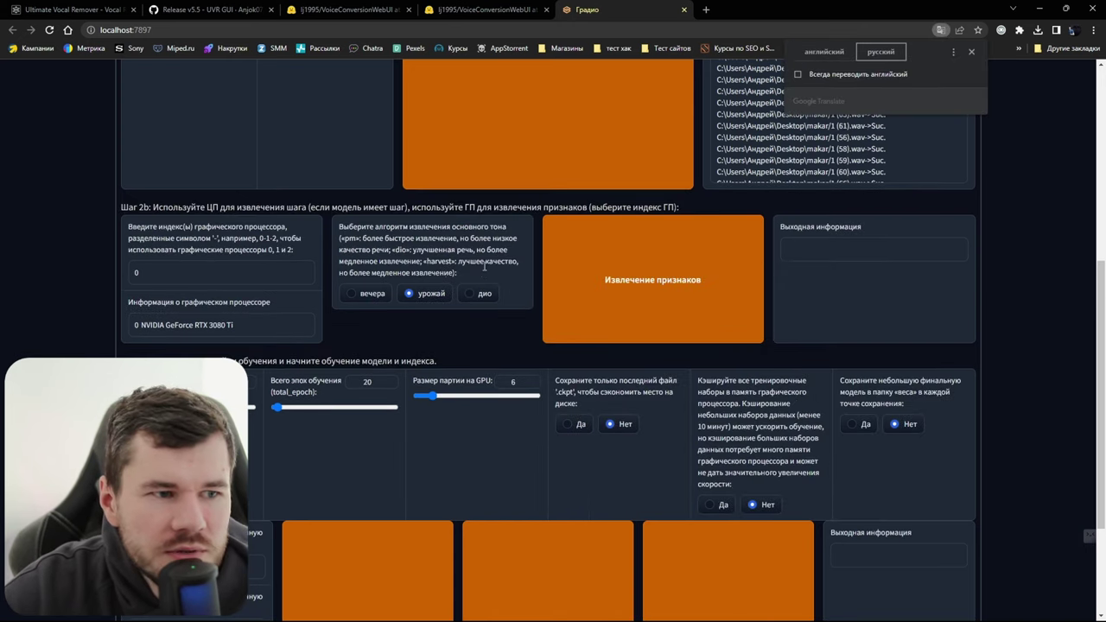
pyautogui.moveTo(389, 245); pyautogui.dragTo(475, 250)
pyautogui.click(484, 259)
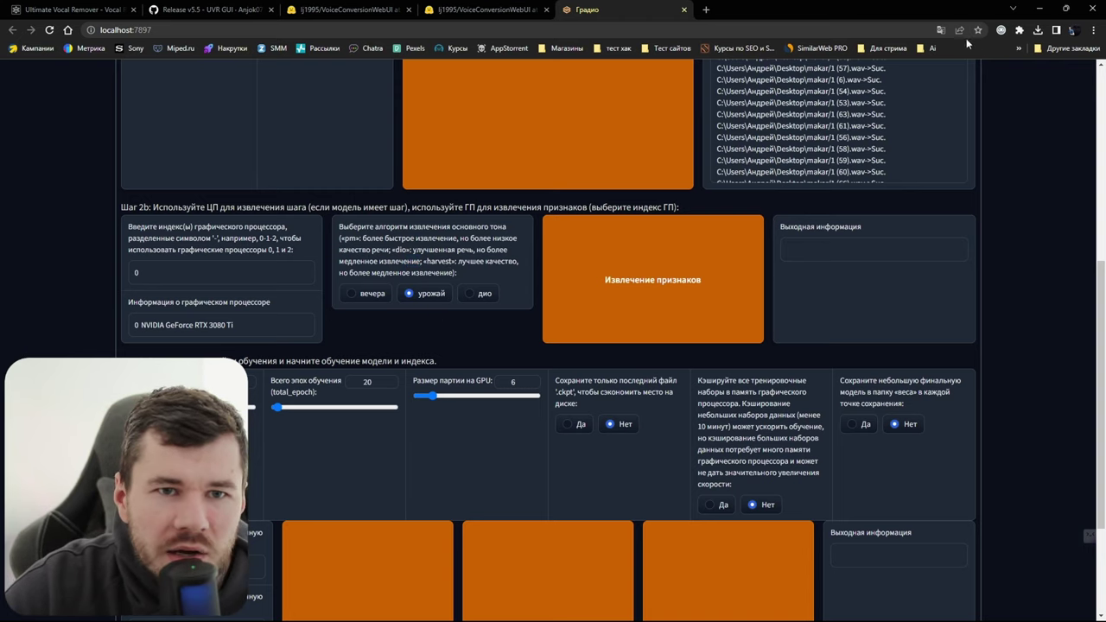
pyautogui.click(940, 30)
pyautogui.click(824, 51)
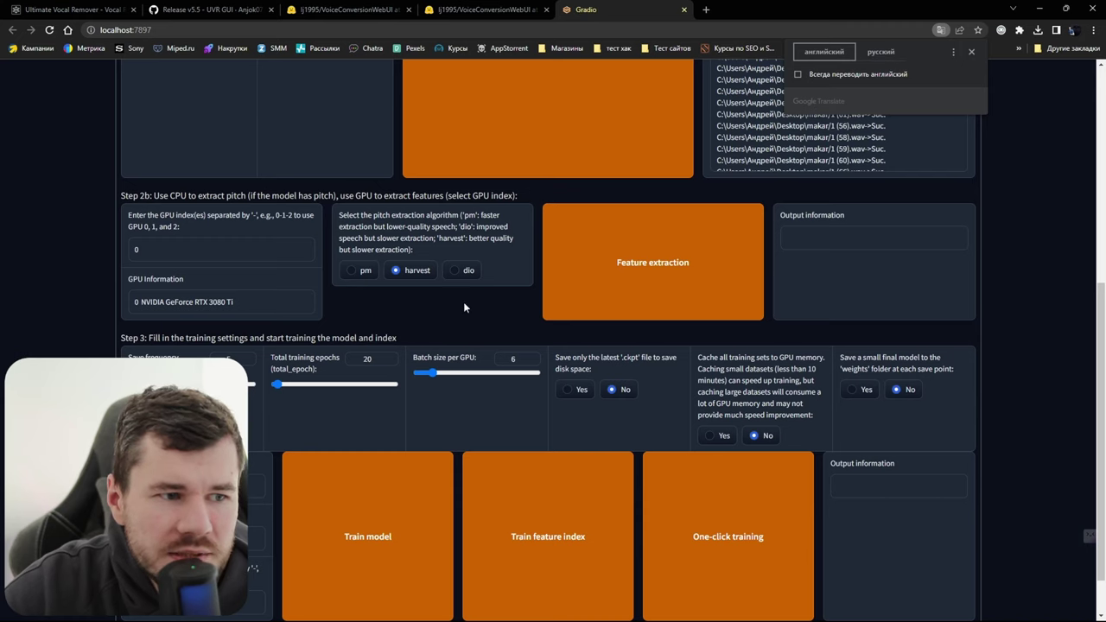
# Run Feature extraction with the harvest algorithm on GPU index 0
pyautogui.doubleClick(420, 272)
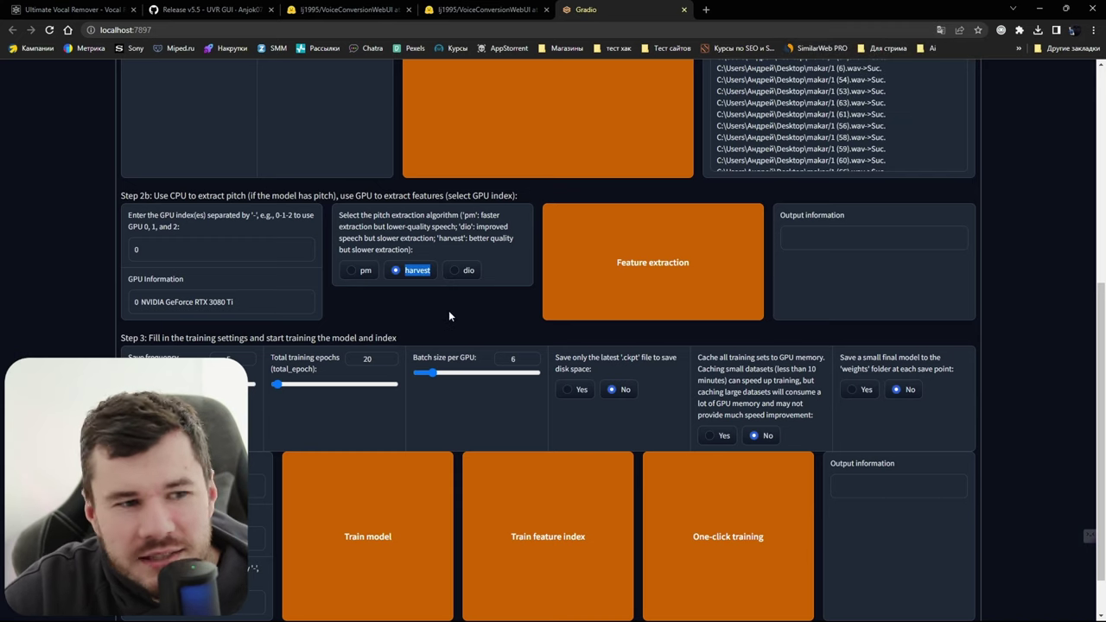
pyautogui.click(449, 310)
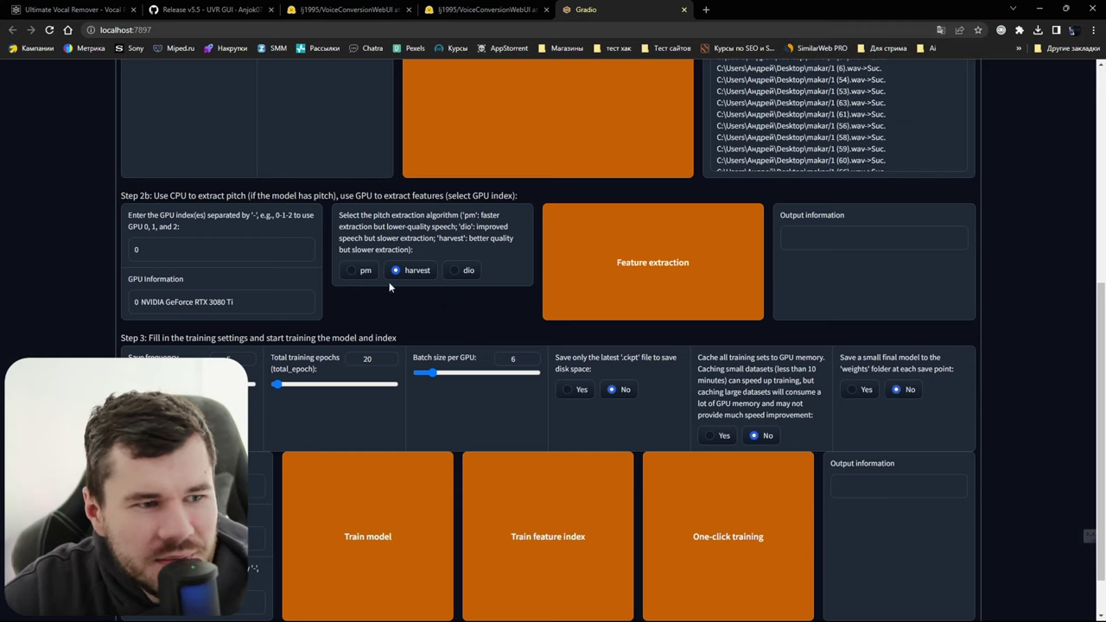
pyautogui.click(672, 278)
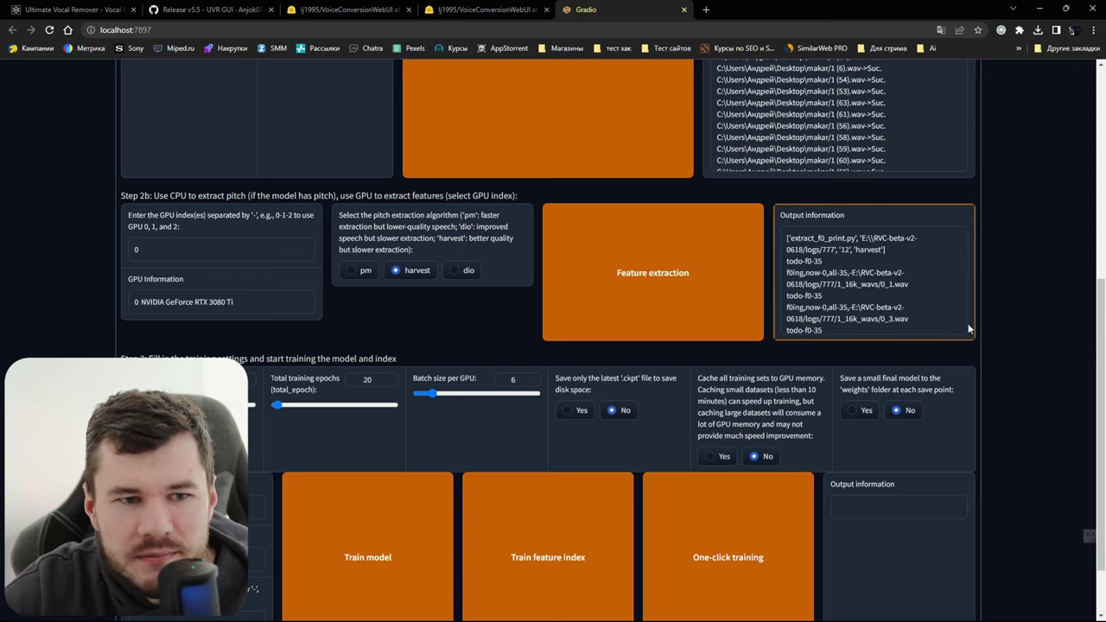
# Check the latest pitch extraction log lines in the command console and return to the Gradio page
pyautogui.moveTo(657, 608)
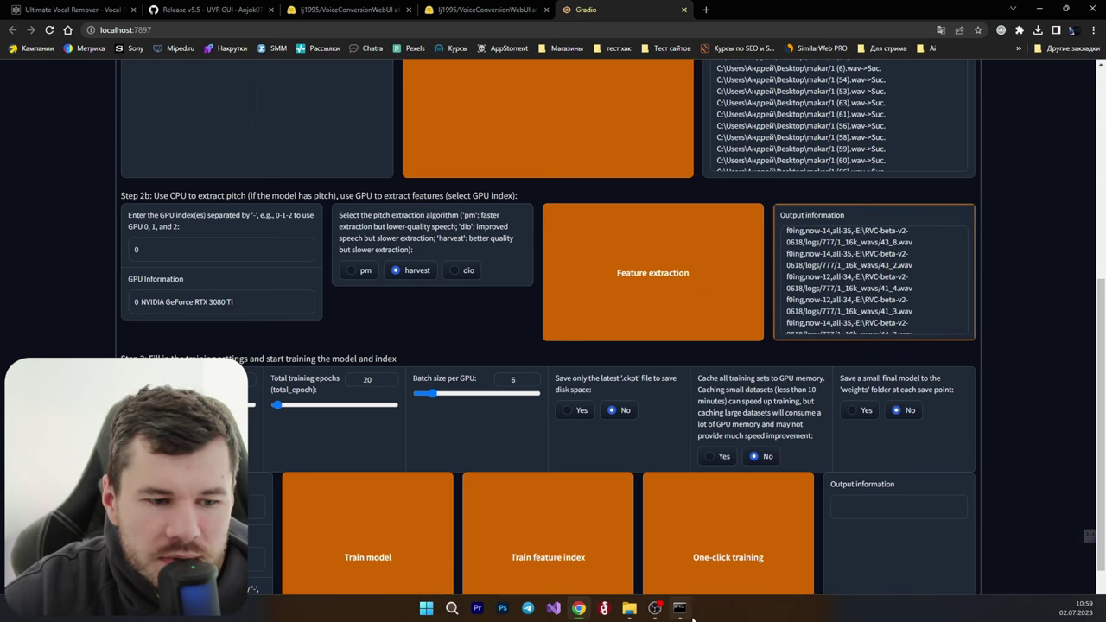
pyautogui.click(679, 608)
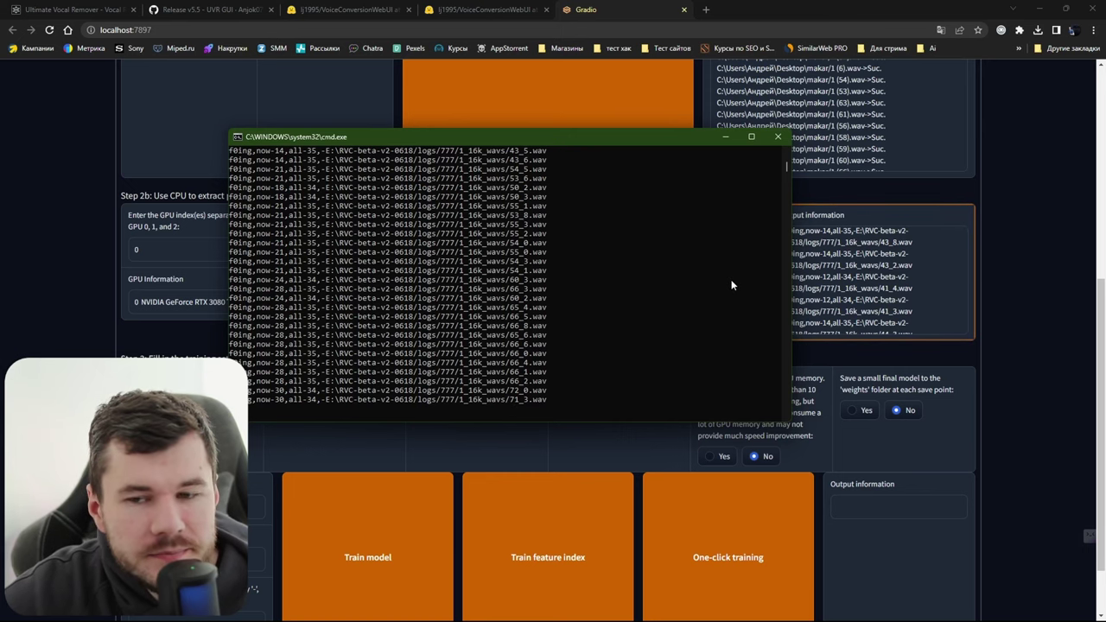
pyautogui.click(545, 400)
pyautogui.moveTo(544, 400); pyautogui.dragTo(372, 270)
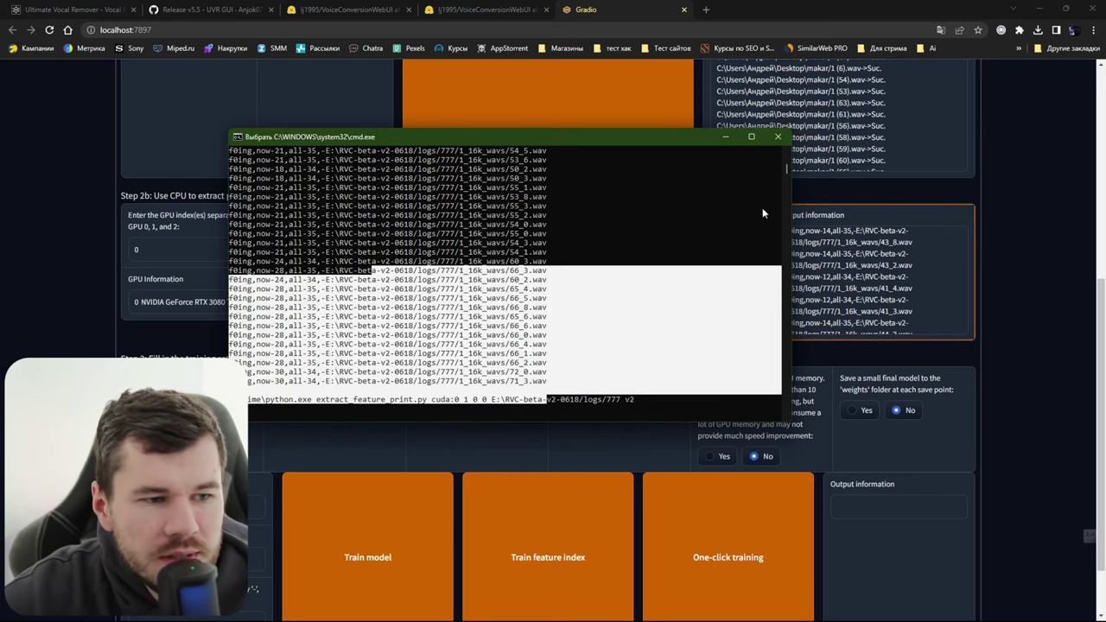
pyautogui.click(1023, 281)
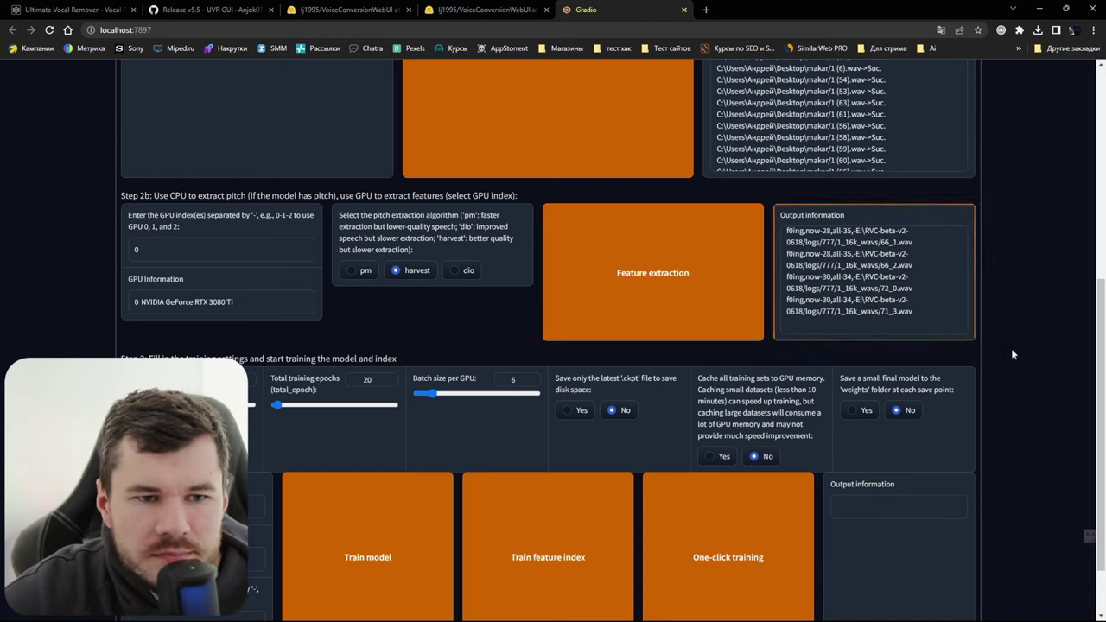
# Examine the extract_feature_print.py line and its cuda:0 arguments in the command console, and return to the Gradio page
pyautogui.click(682, 609)
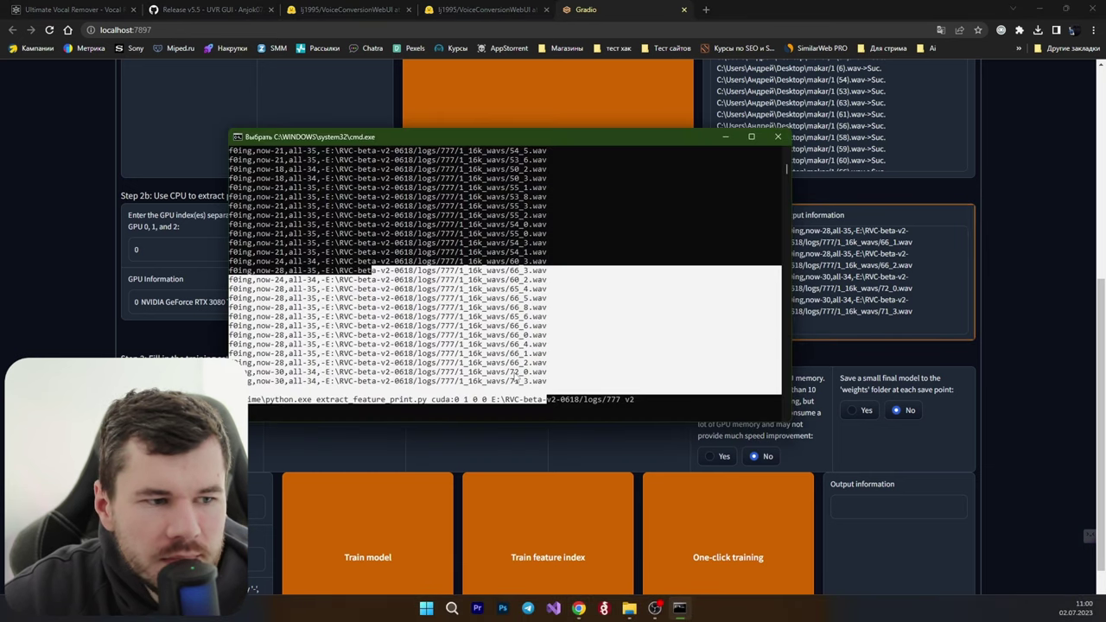
pyautogui.click(598, 344)
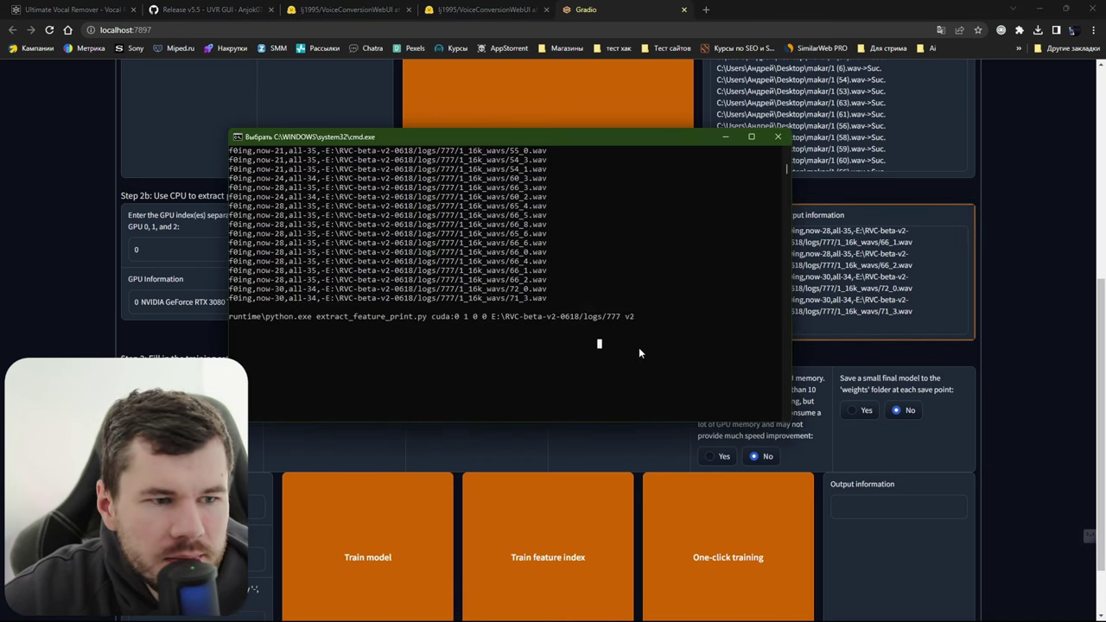
pyautogui.click(677, 335)
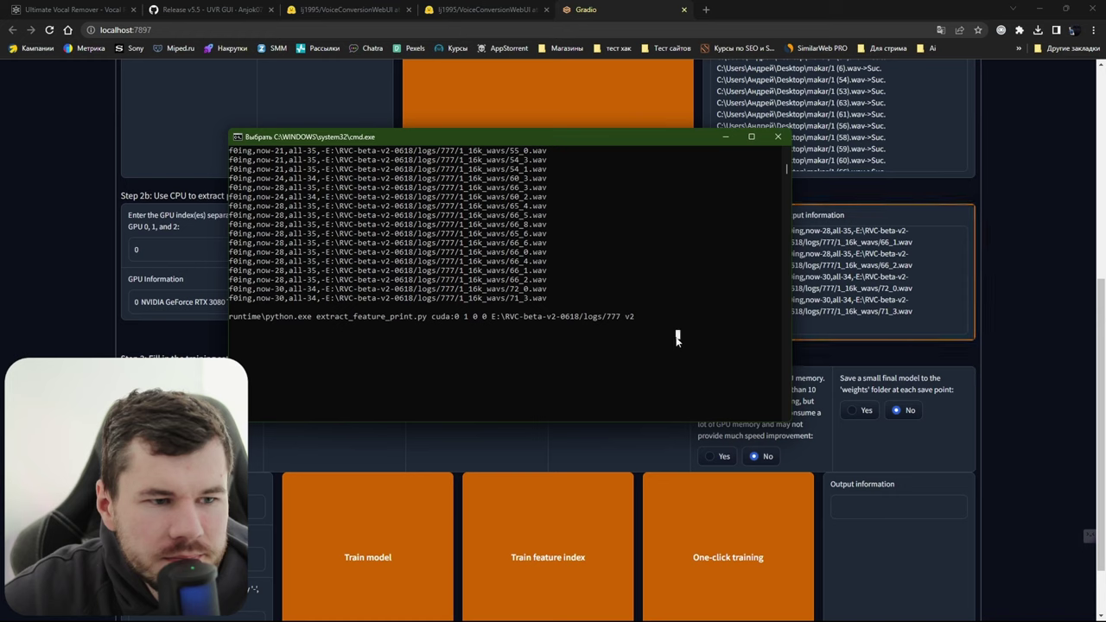
pyautogui.moveTo(649, 316); pyautogui.dragTo(450, 267)
pyautogui.click(554, 325)
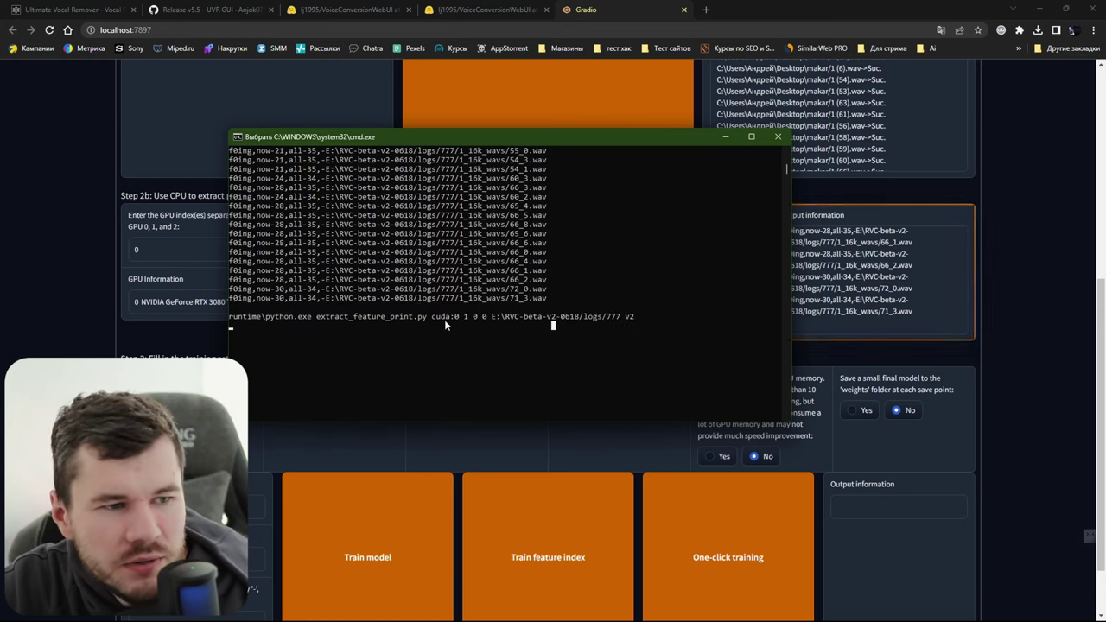
pyautogui.moveTo(434, 316); pyautogui.dragTo(498, 316)
pyautogui.click(957, 269)
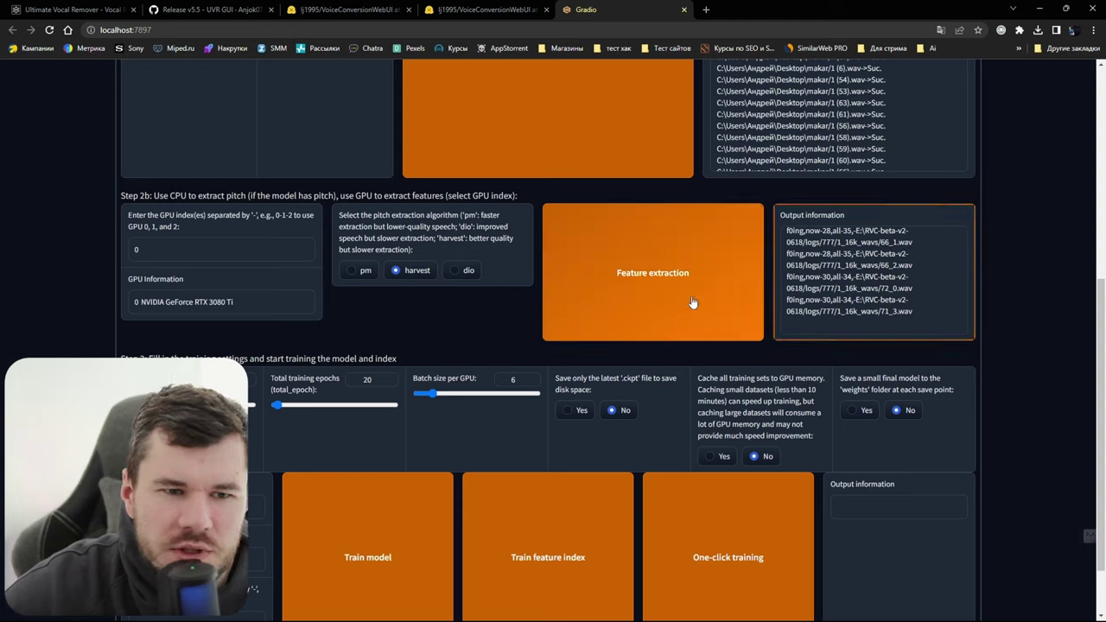
# Rerun Feature extraction with the pm pitch algorithm, and check its log in the command console before minimizing it
pyautogui.click(352, 269)
pyautogui.click(654, 276)
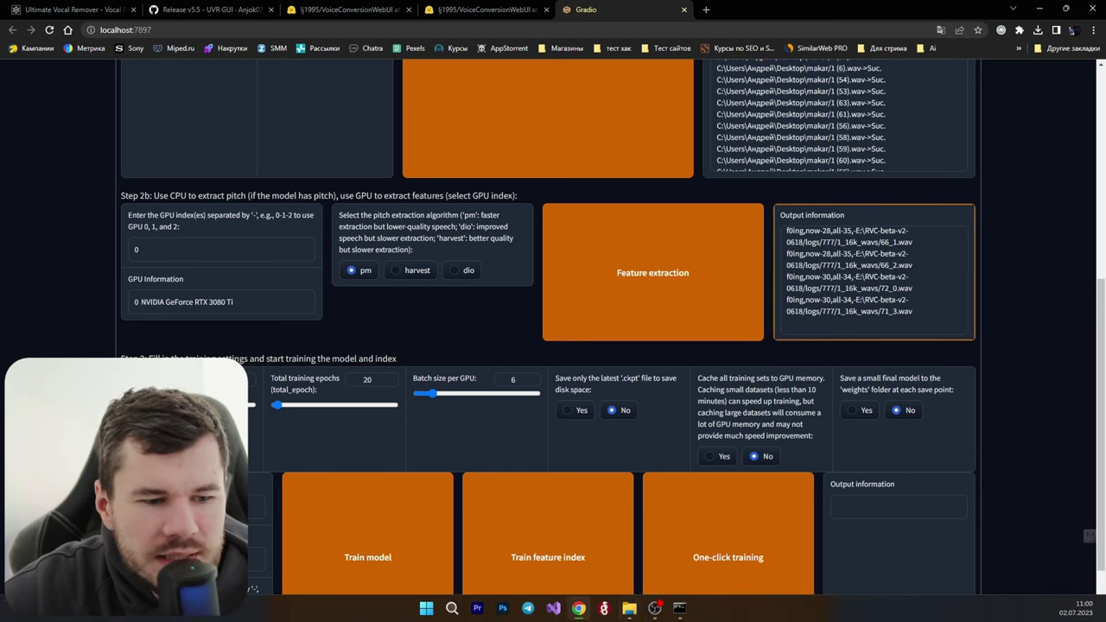
pyautogui.click(683, 608)
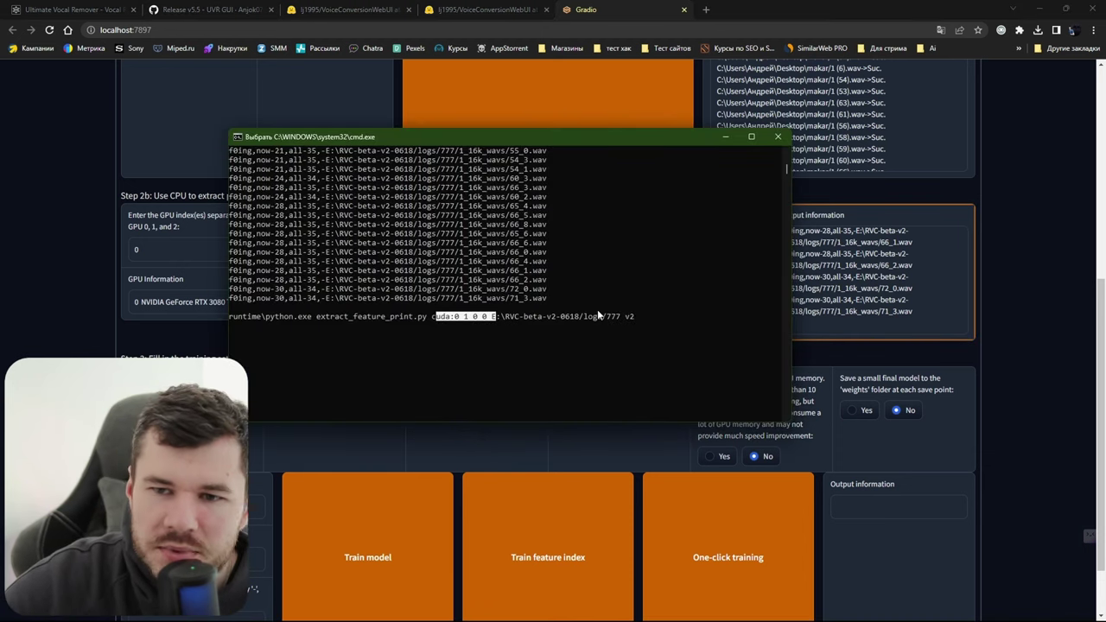
pyautogui.click(726, 138)
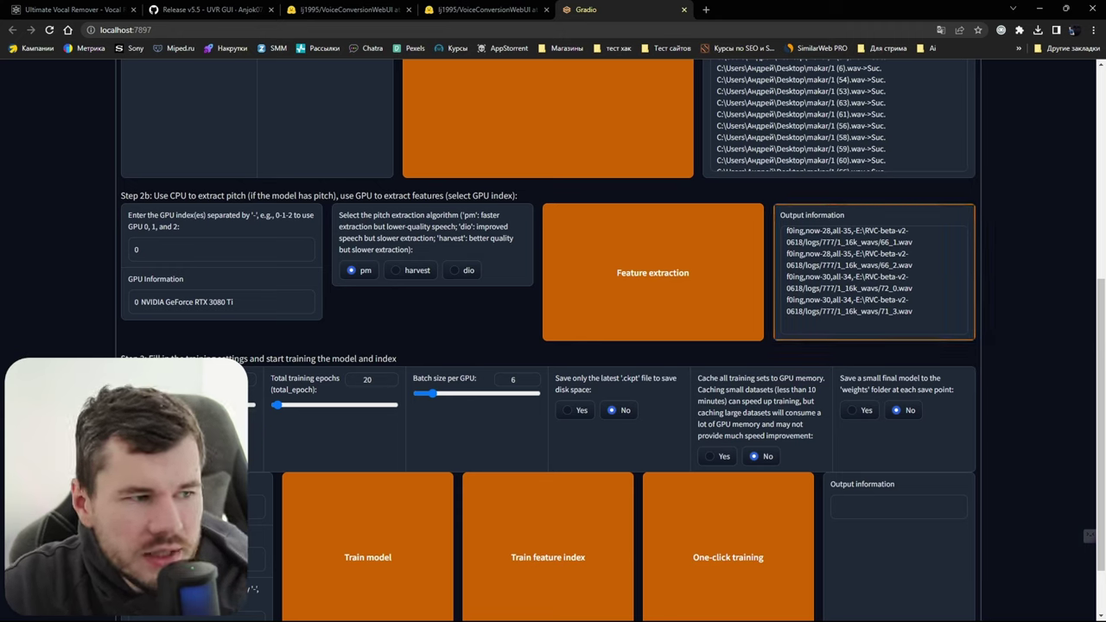
# Set the total training epochs in the step 3 training settings to 200
pyautogui.moveTo(289, 408)
pyautogui.mouseDown()
pyautogui.moveTo(347, 412)
pyautogui.moveTo(403, 396)
pyautogui.moveTo(306, 405)
pyautogui.mouseUp()
pyautogui.press('BackSpace')
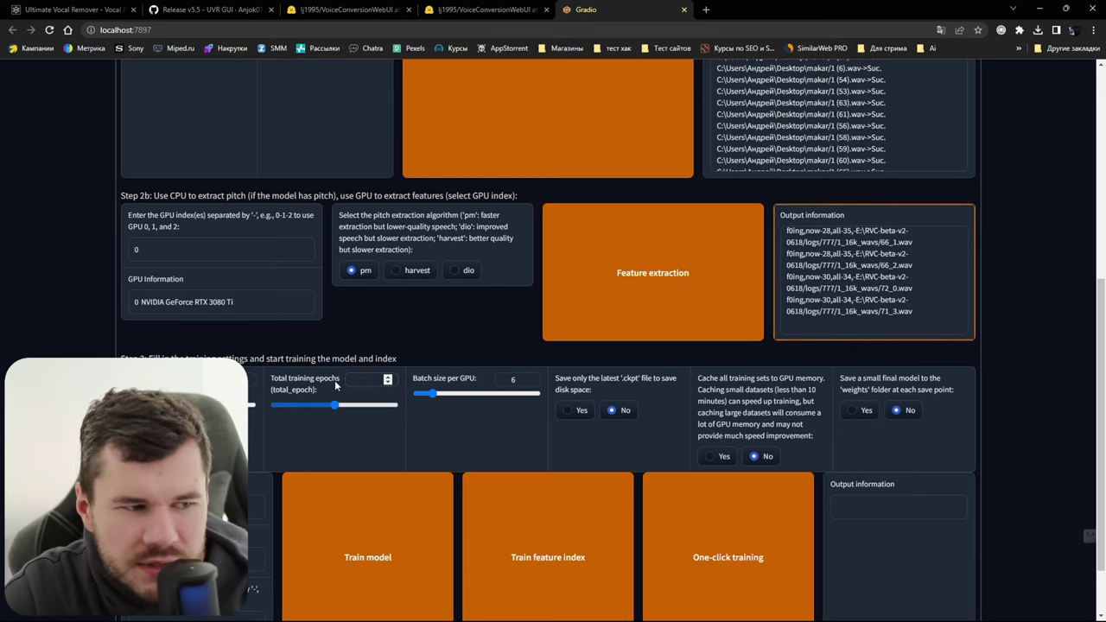
pyautogui.write('2')
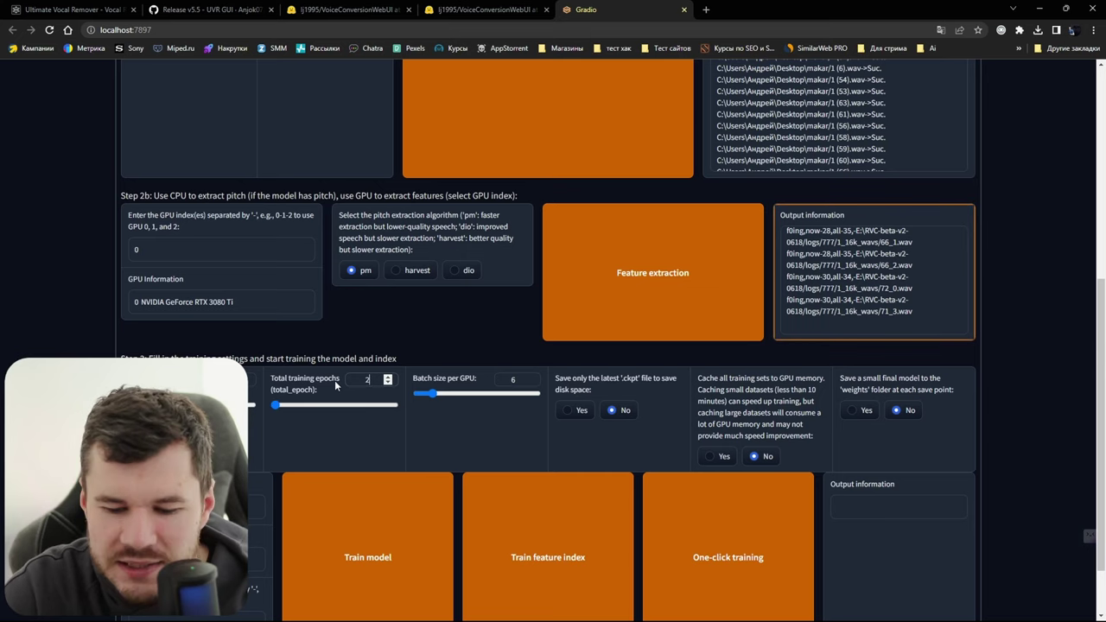
pyautogui.write('00')
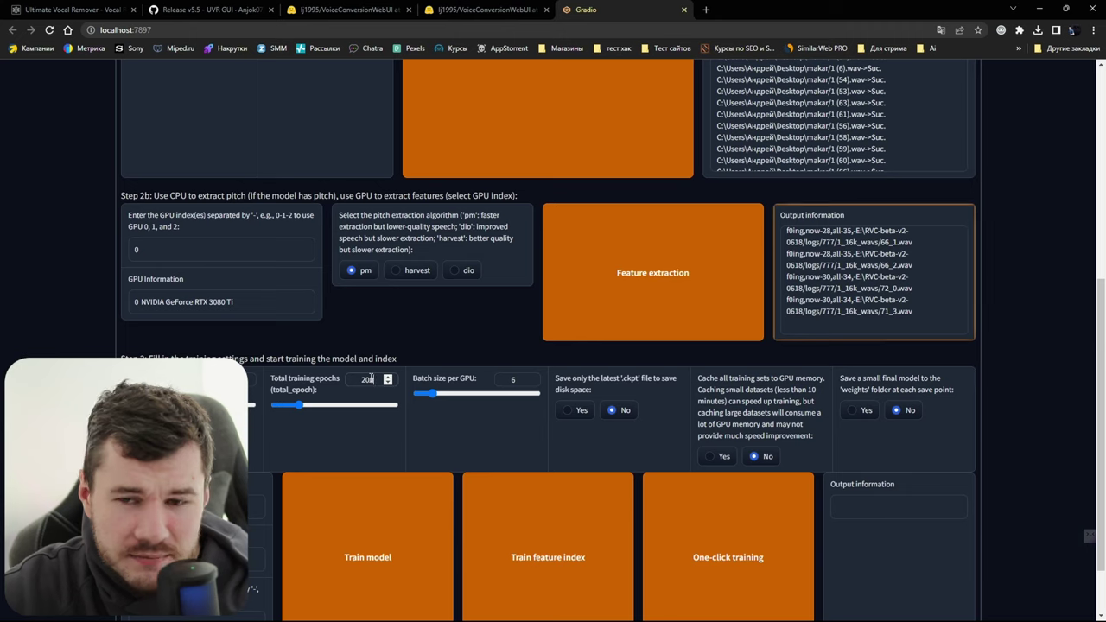
pyautogui.doubleClick(370, 378)
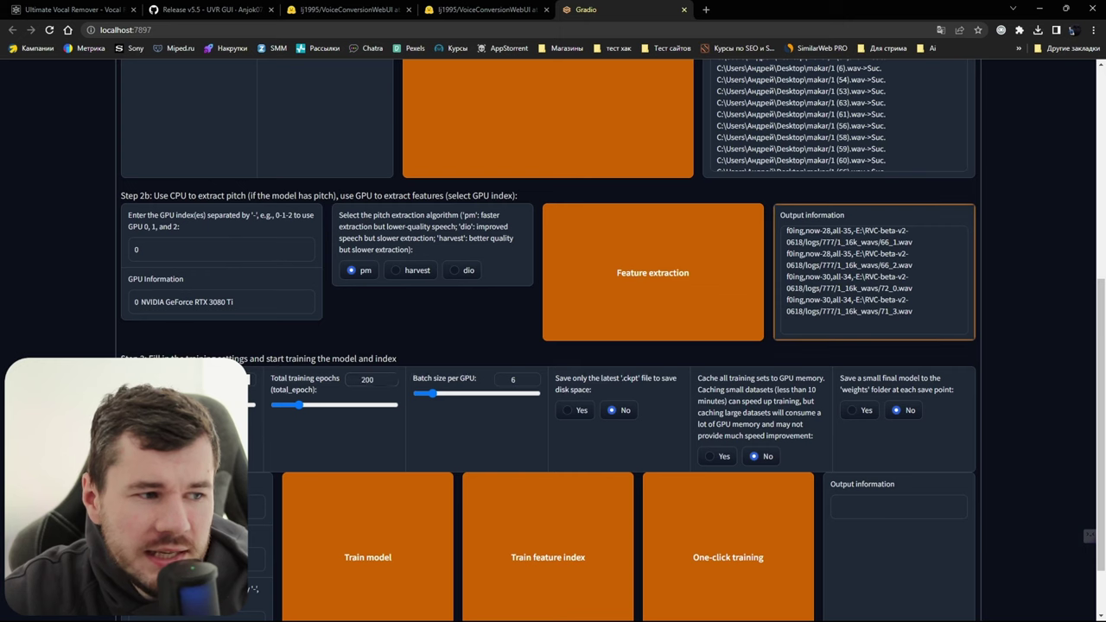
pyautogui.click(362, 427)
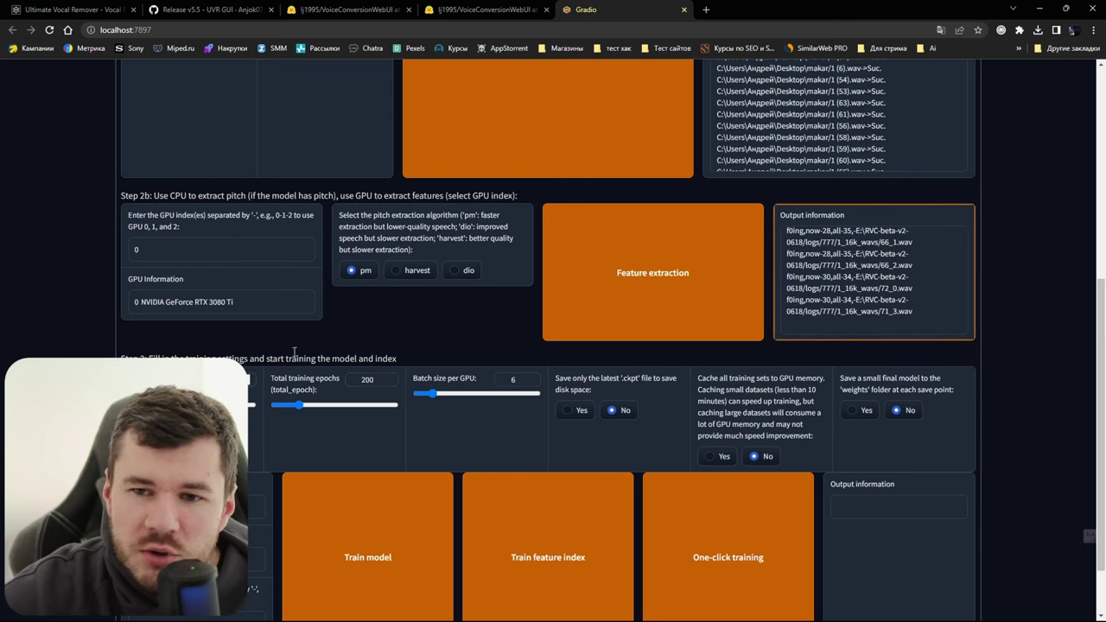
# Compare the save frequency with the total training epochs in the step 3 training settings
pyautogui.scroll(-1, 311, 389)
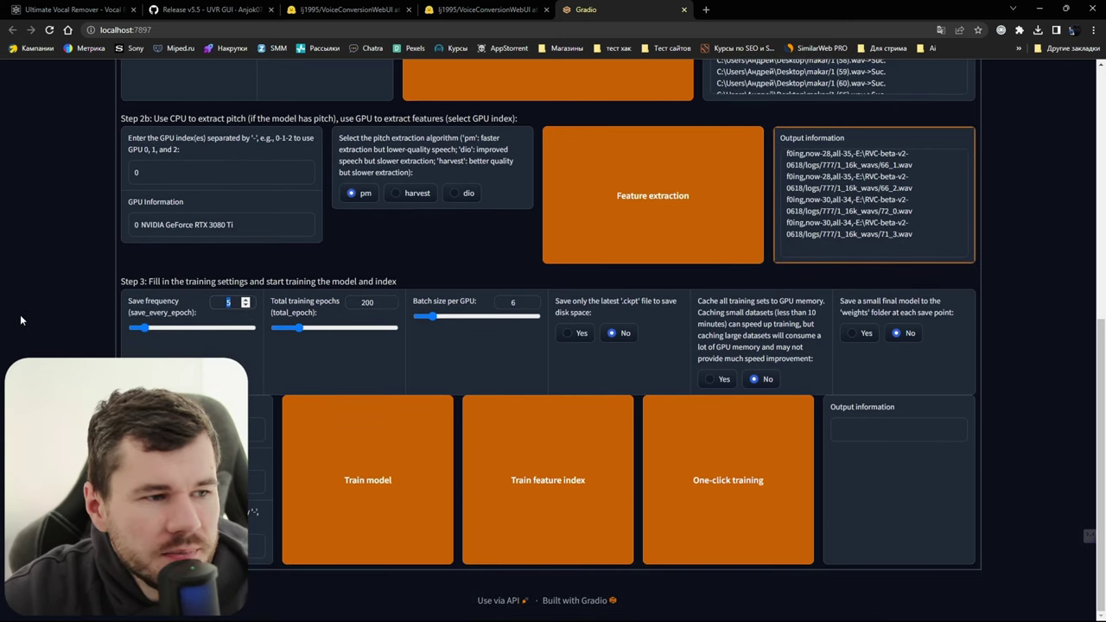
pyautogui.doubleClick(227, 301)
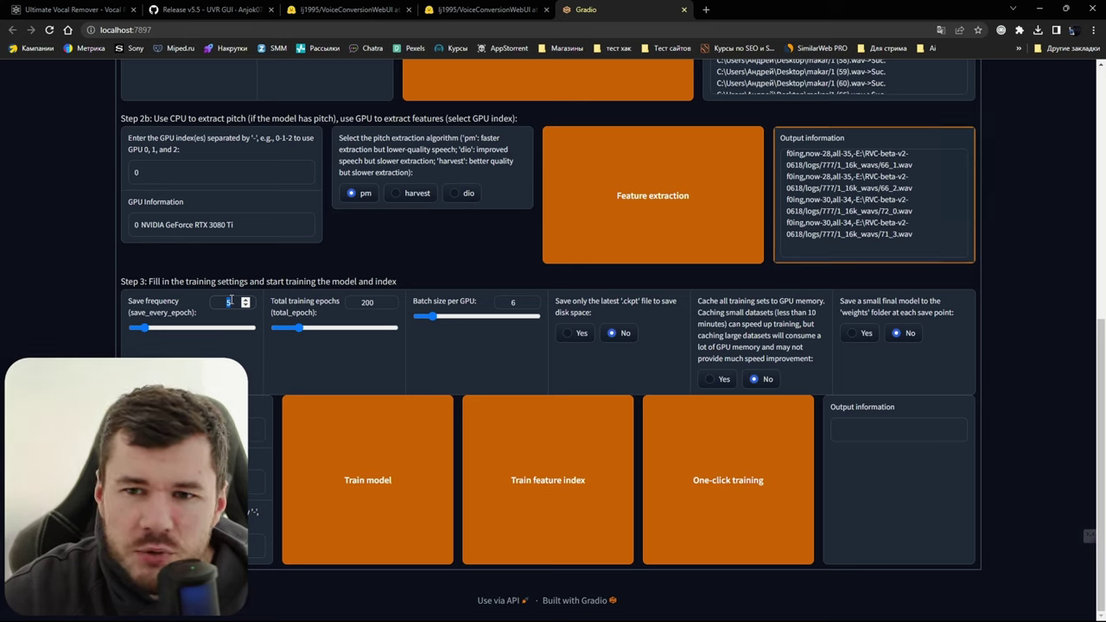
pyautogui.doubleClick(367, 303)
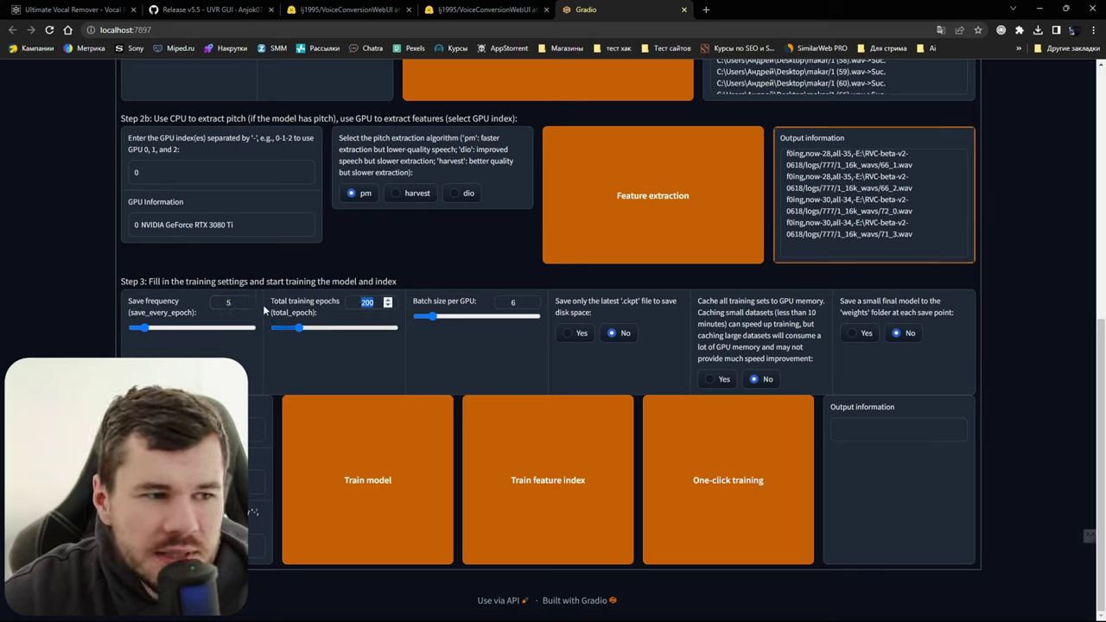
pyautogui.doubleClick(231, 302)
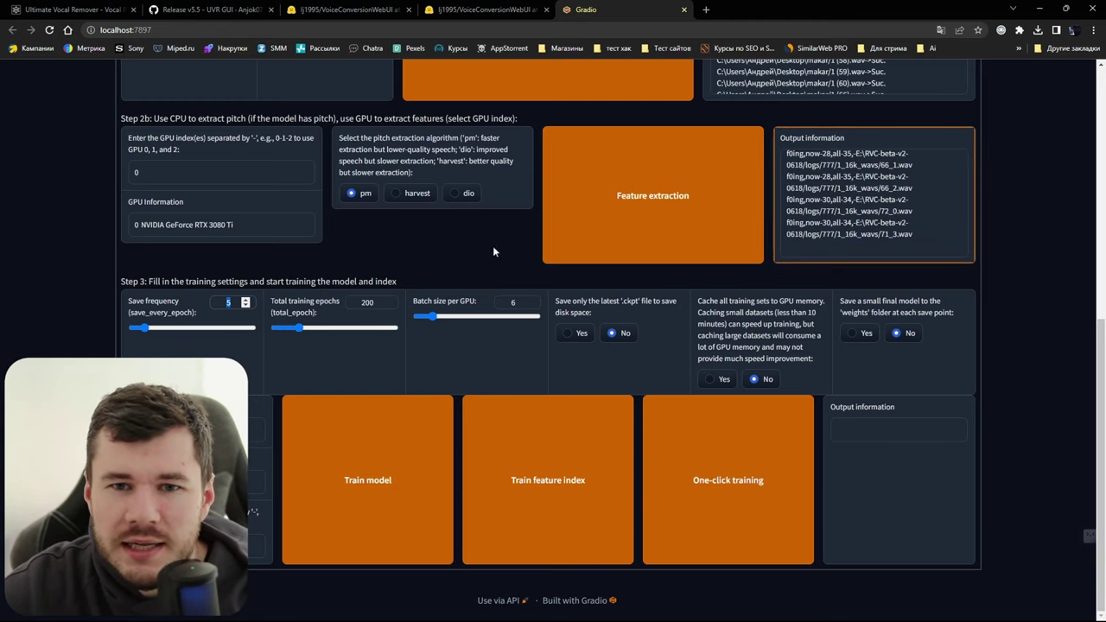
# Switch to File Explorer and examine the makar checkpoint files in the RVC-beta-v2-0618 weights folder
pyautogui.press('super+e')
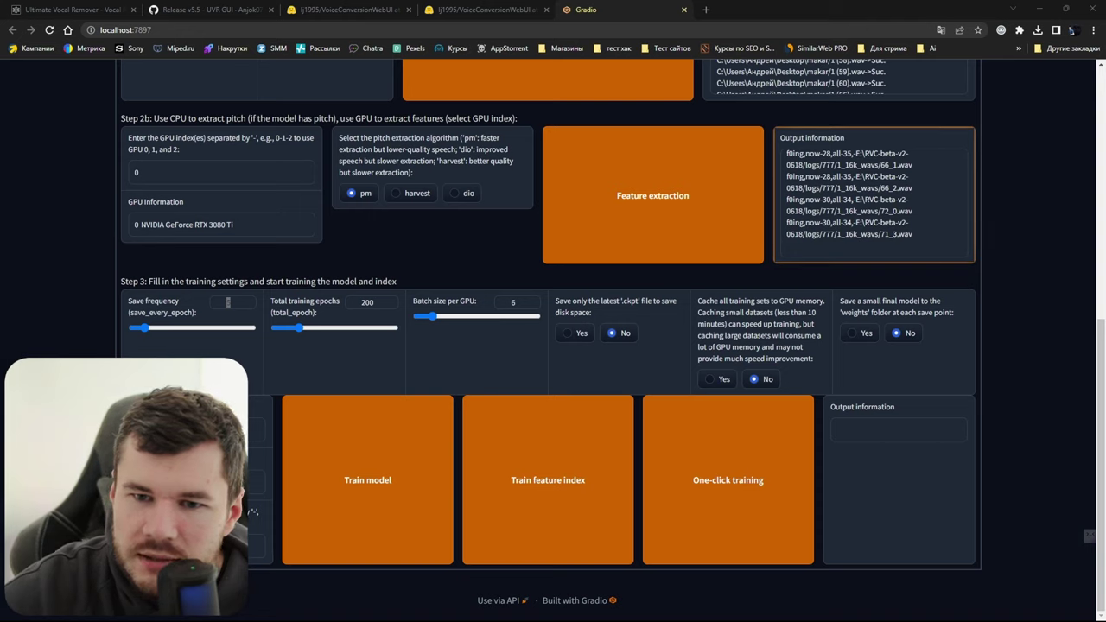
pyautogui.hotkey('alt', 'Tab')
pyautogui.scroll(-9, 511, 317)
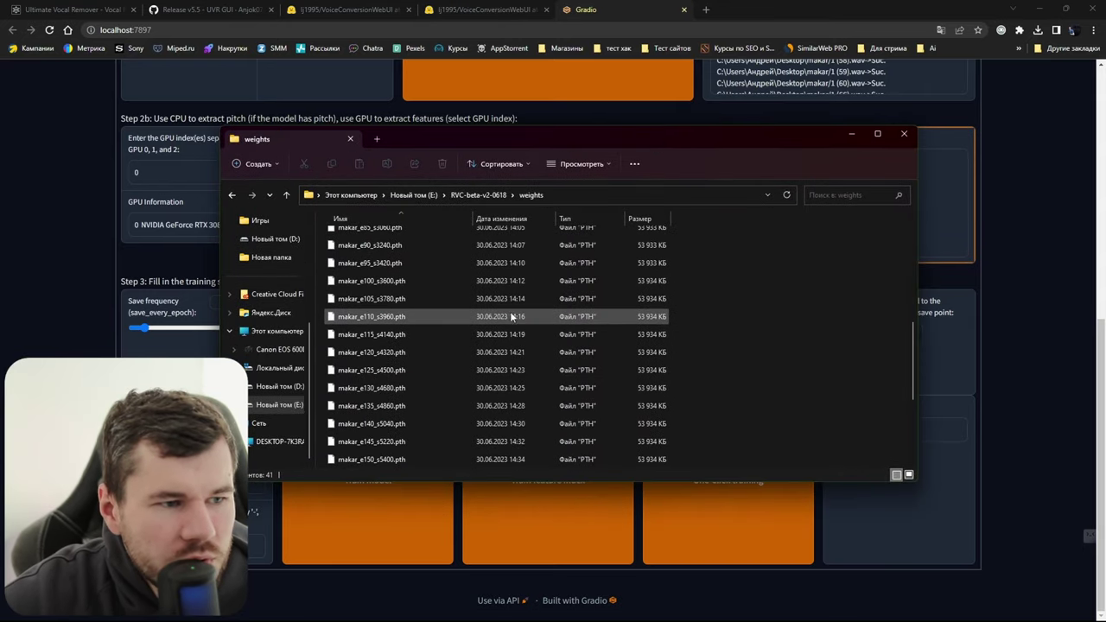
pyautogui.scroll(3, 509, 316)
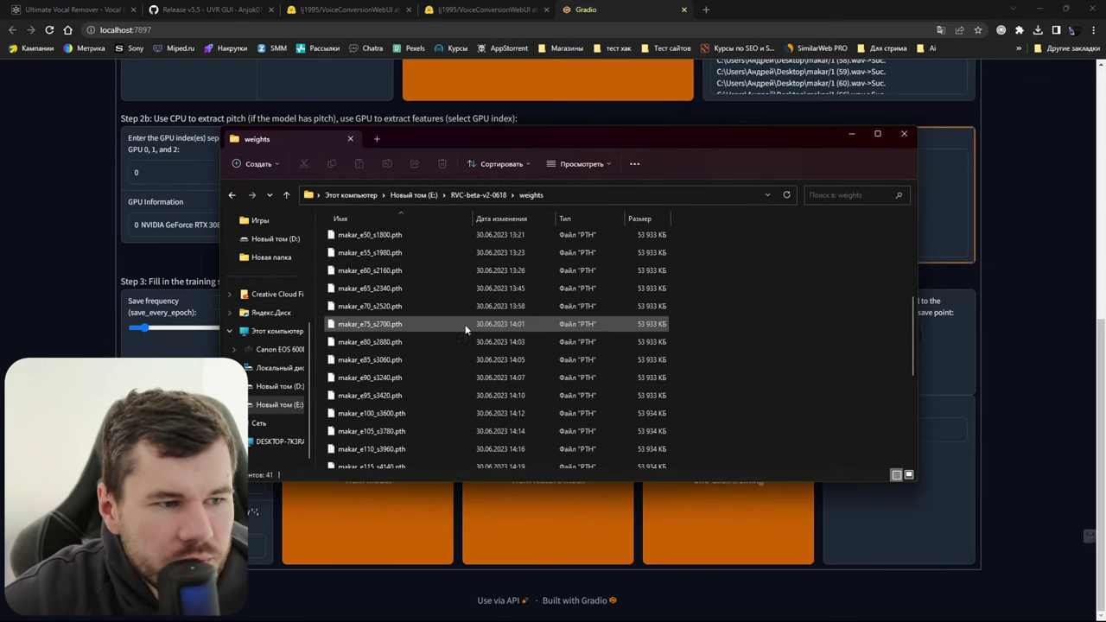
# Examine the makar checkpoint files in the weights folder from makar_e10_s360.pth through makar_e200_s7200.pth, and close File Explorer
pyautogui.scroll(4, 465, 328)
pyautogui.click(379, 273)
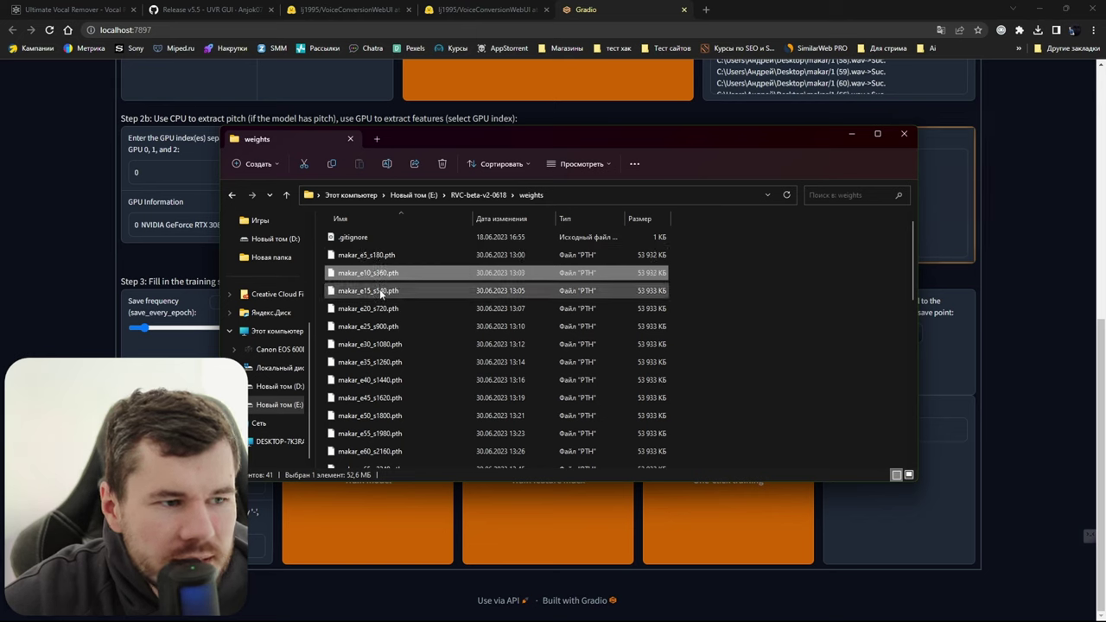
pyautogui.scroll(-7, 437, 373)
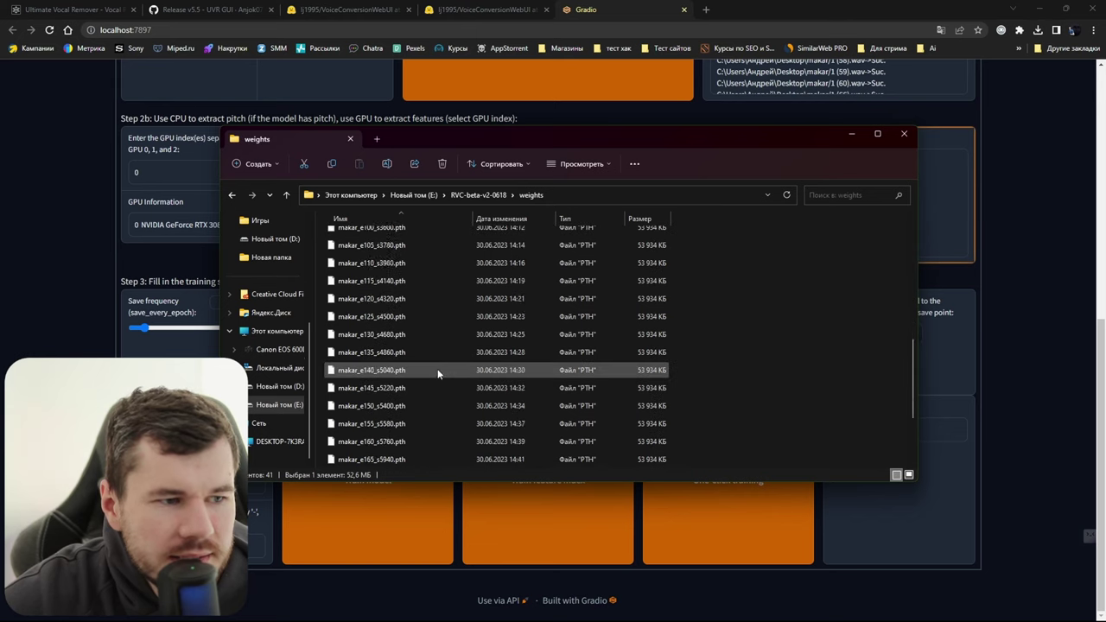
pyautogui.scroll(-3, 437, 373)
pyautogui.click(402, 457)
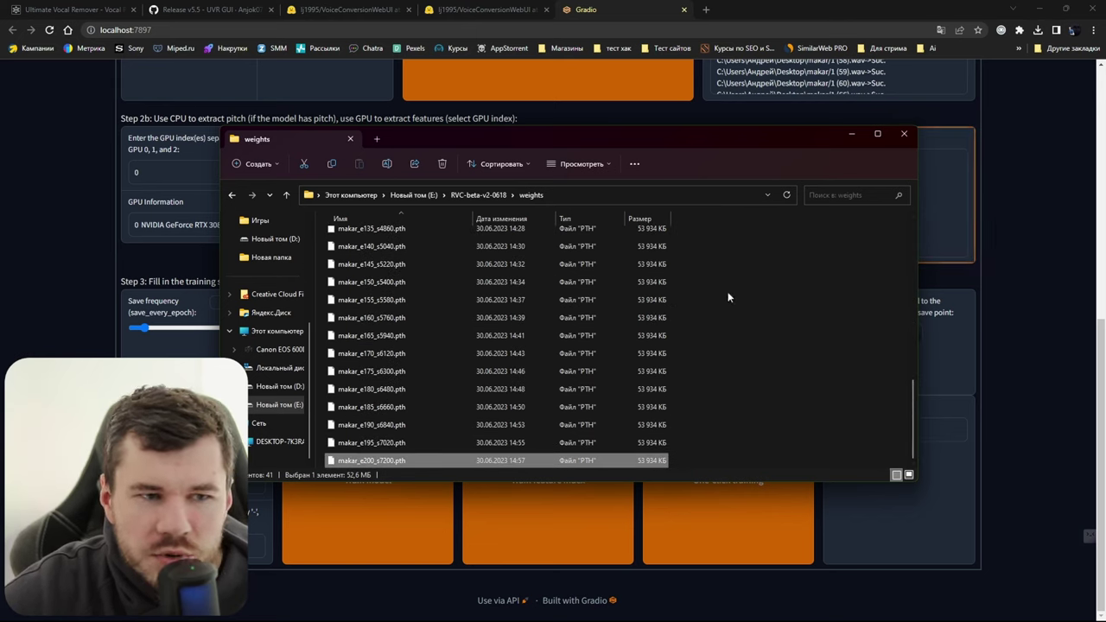
pyautogui.click(904, 134)
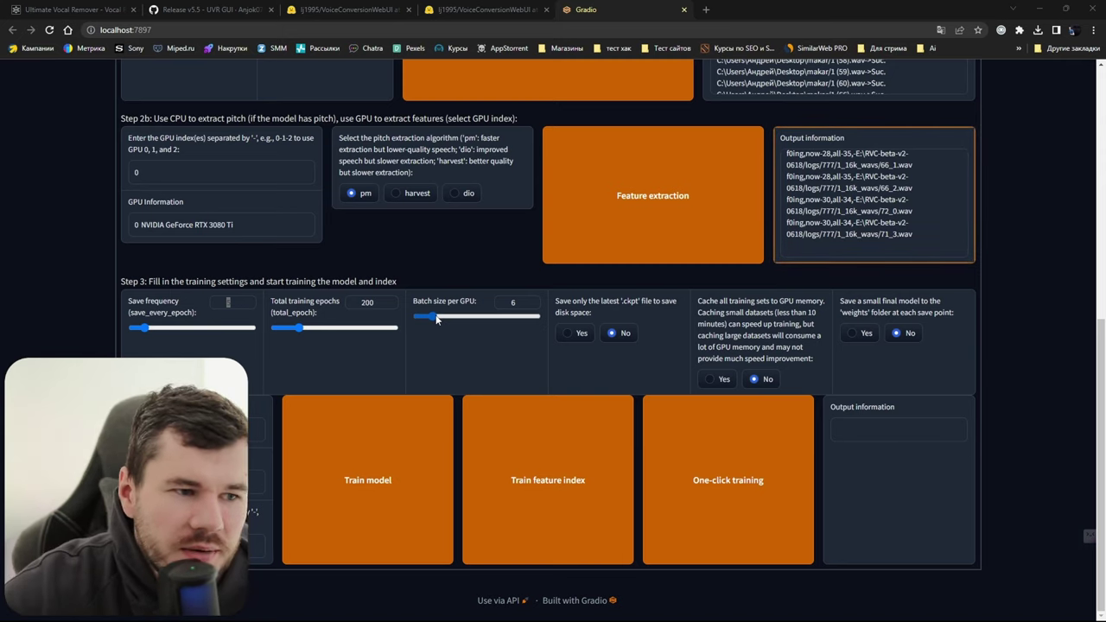
# Set the batch size per GPU to 12, and enable saving only the latest .ckpt file and a small final model at each save point
pyautogui.moveTo(430, 318); pyautogui.dragTo(461, 338)
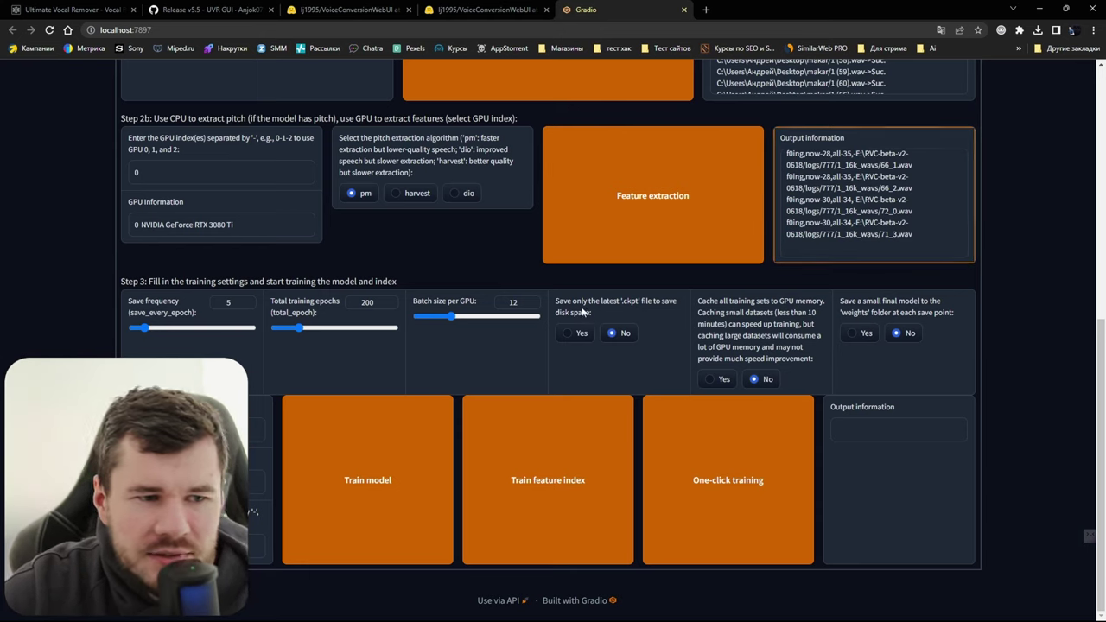
pyautogui.click(570, 333)
pyautogui.click(852, 333)
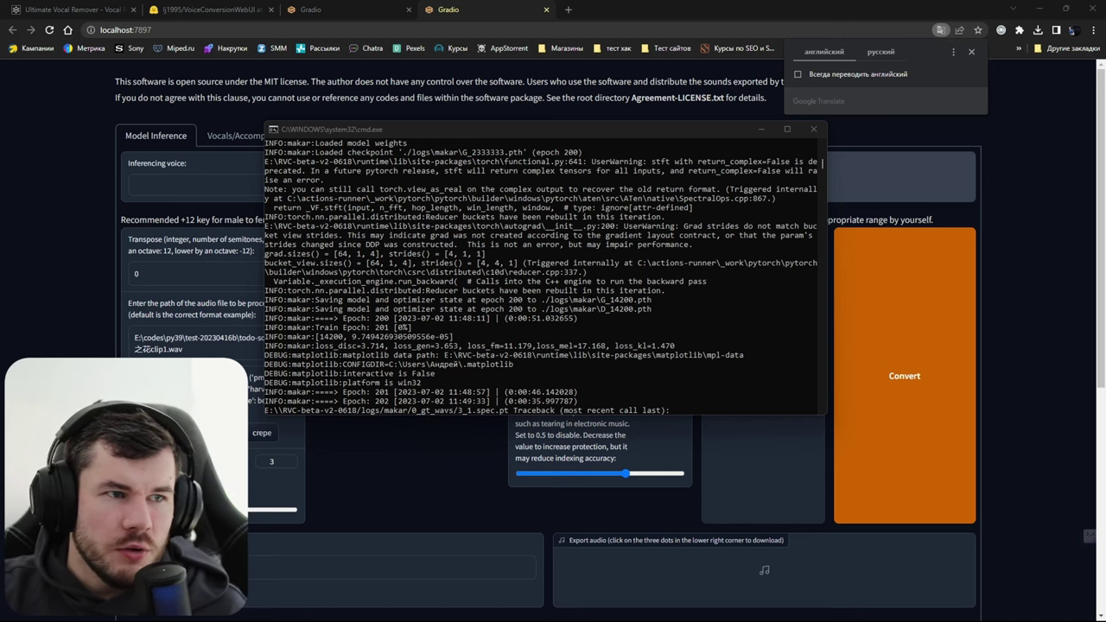
# Open the Train page at the step 3 training settings, and bring the training command console back to the front
pyautogui.moveTo(306, 133); pyautogui.dragTo(319, 185)
pyautogui.click(469, 136)
pyautogui.scroll(-2, 630, 499)
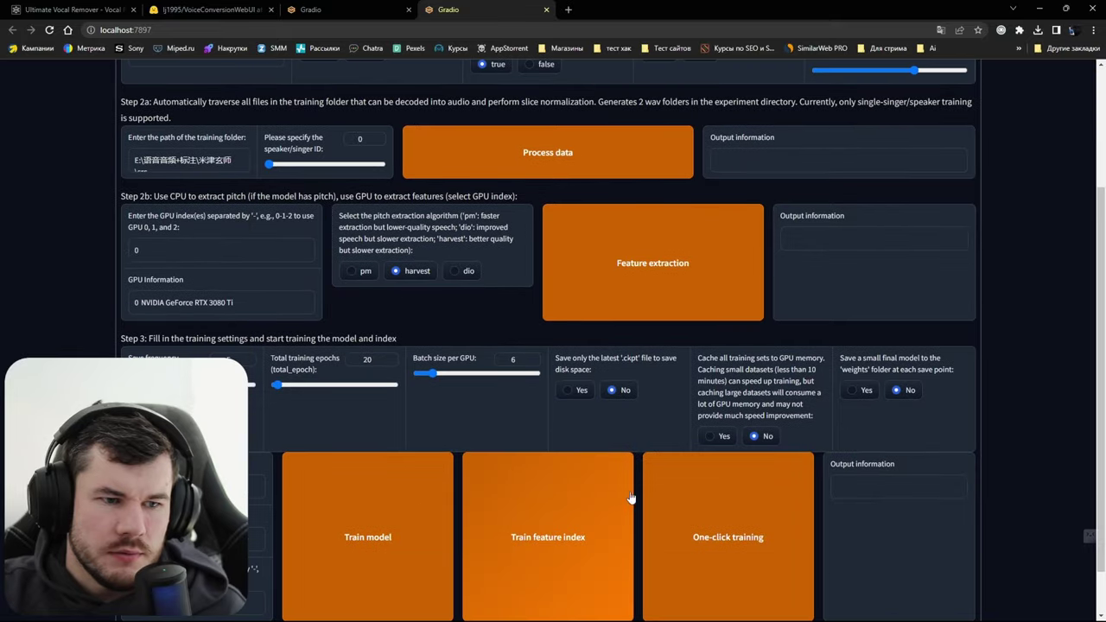
pyautogui.moveTo(526, 612)
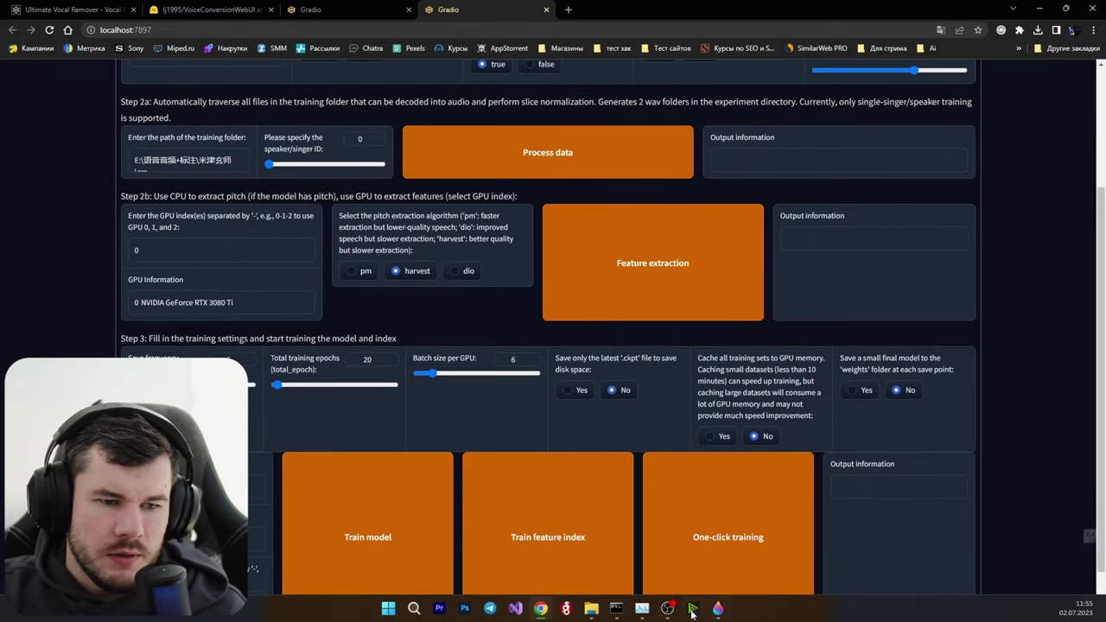
pyautogui.moveTo(615, 610)
pyautogui.click(615, 570)
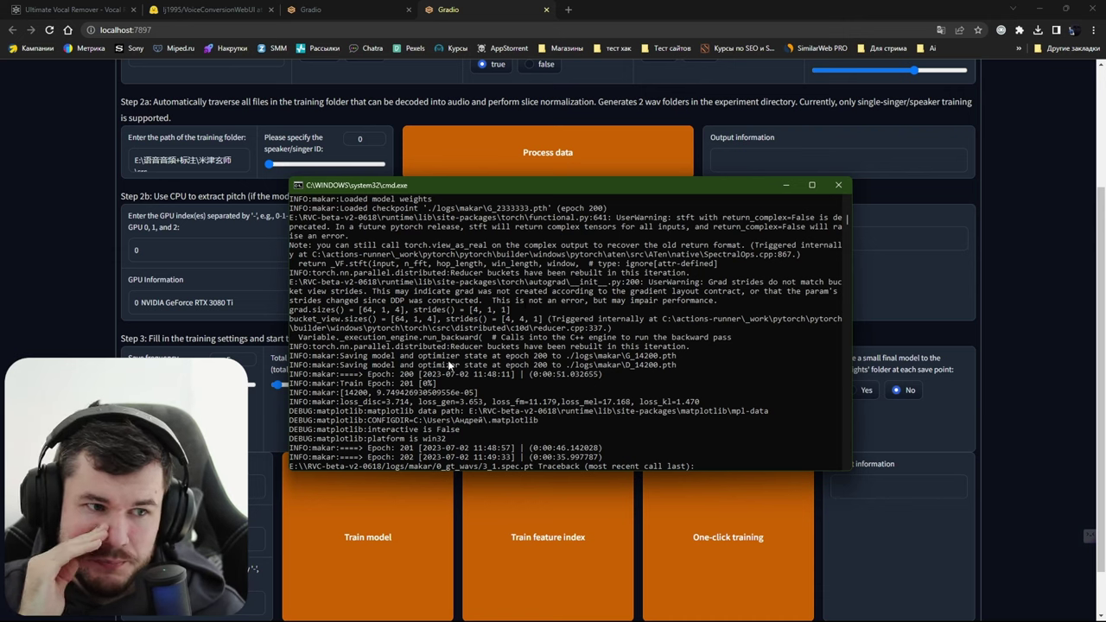
# Examine the epoch numbers and per-epoch durations in the makar training log, and return to the web interface
pyautogui.click(399, 390)
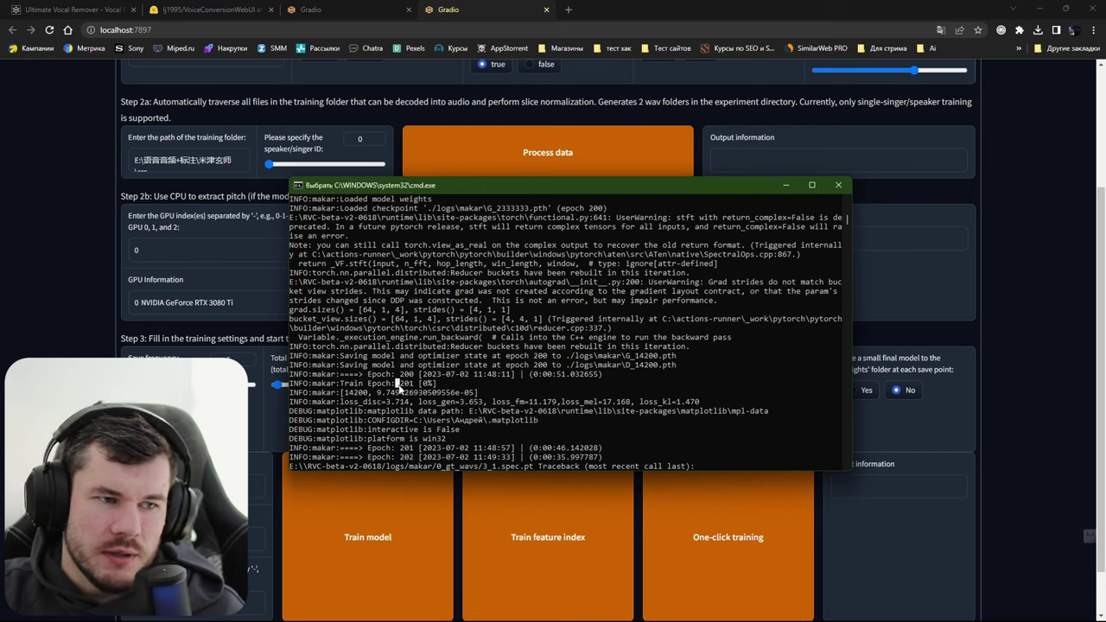
pyautogui.doubleClick(410, 458)
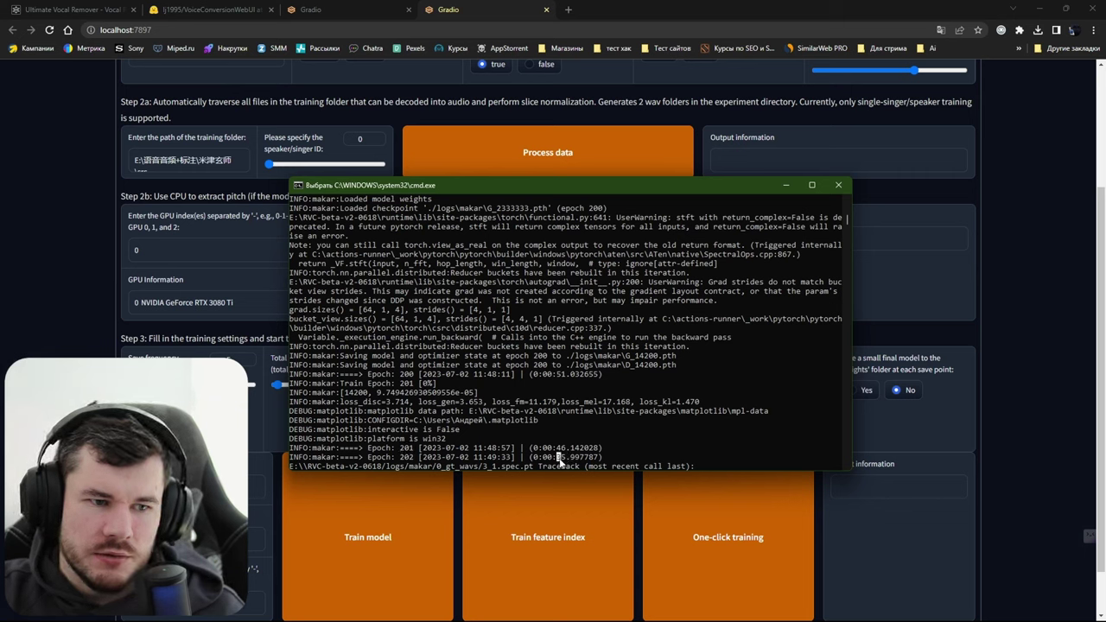
pyautogui.doubleClick(560, 461)
pyautogui.click(562, 377)
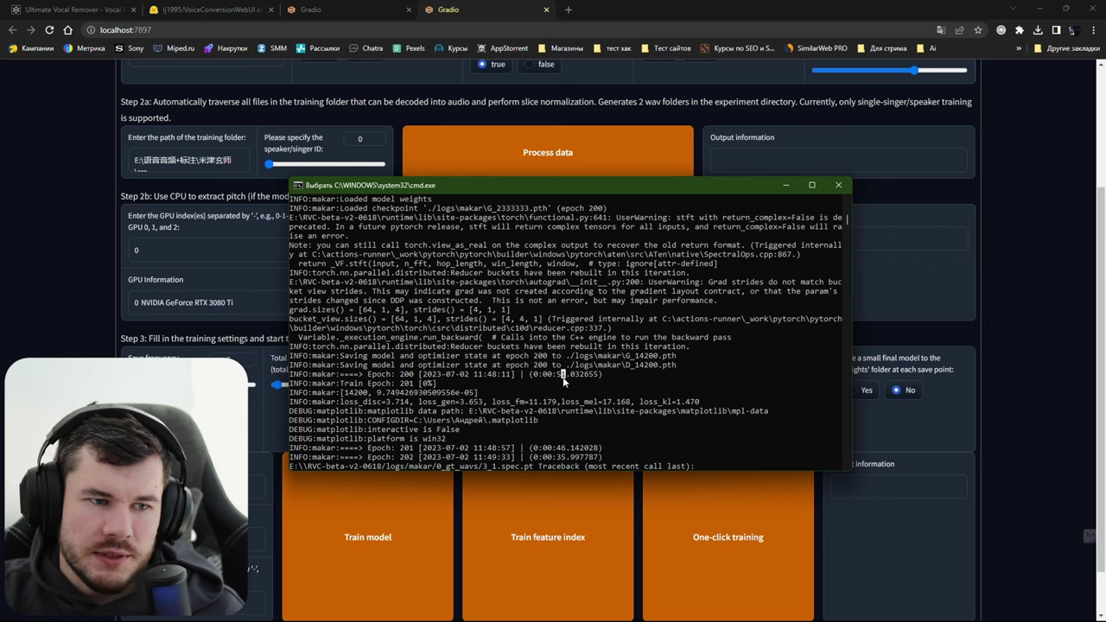
pyautogui.scroll(3, 555, 377)
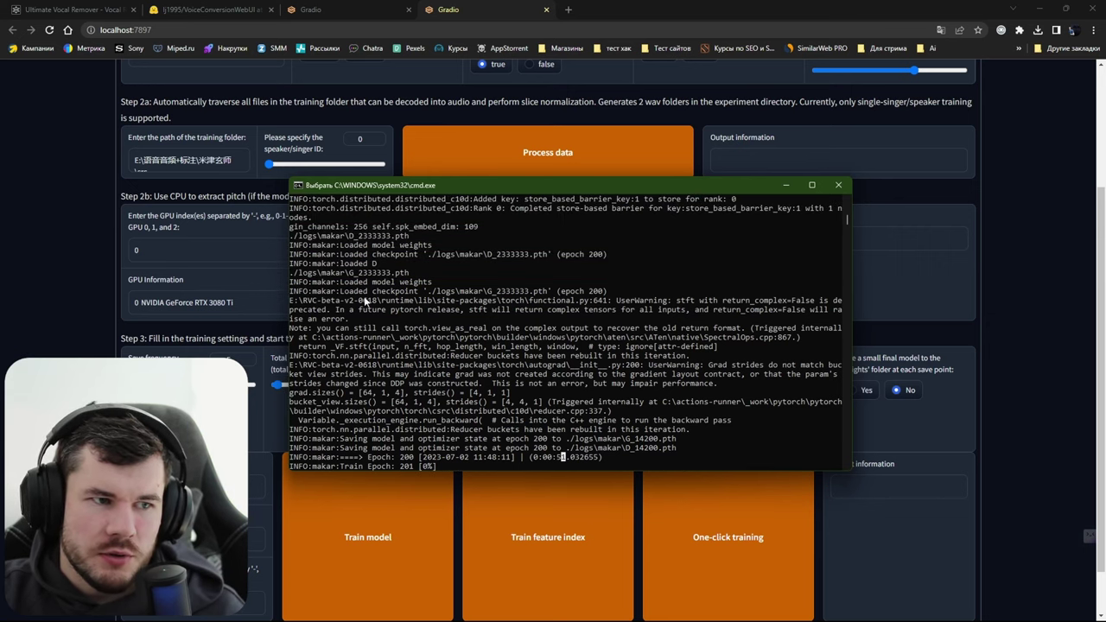
pyautogui.scroll(-3, 421, 342)
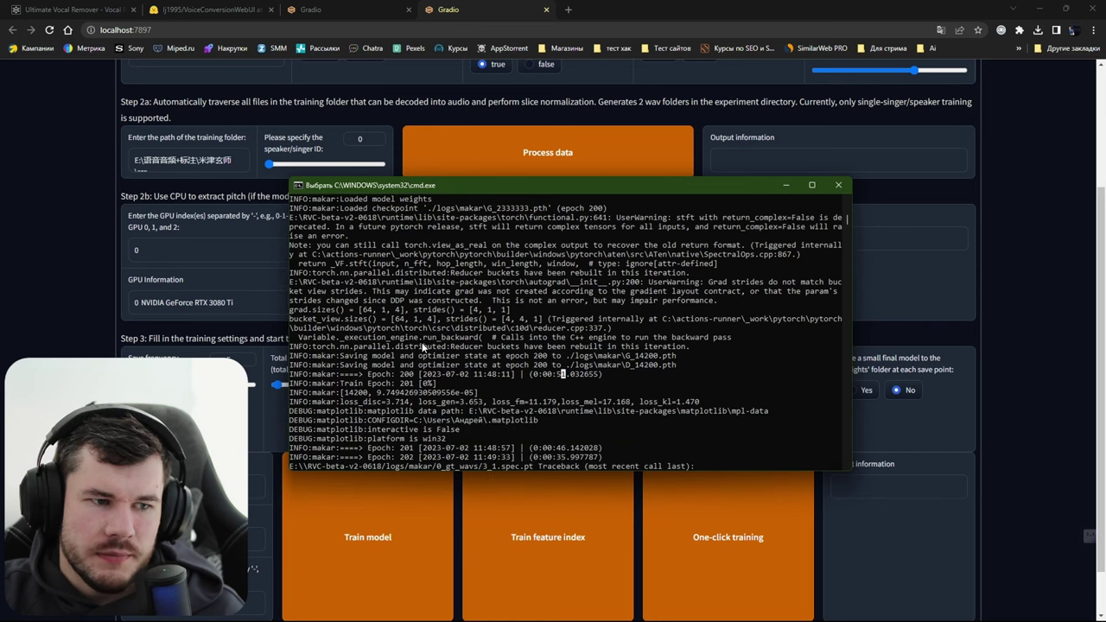
pyautogui.moveTo(378, 449); pyautogui.dragTo(417, 458)
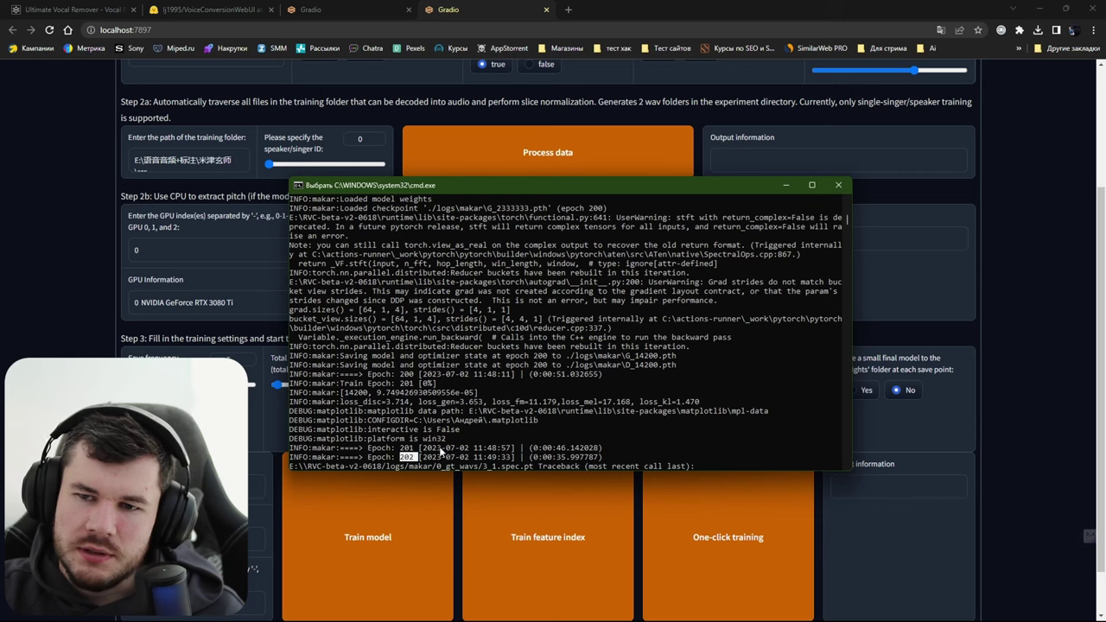
pyautogui.click(870, 485)
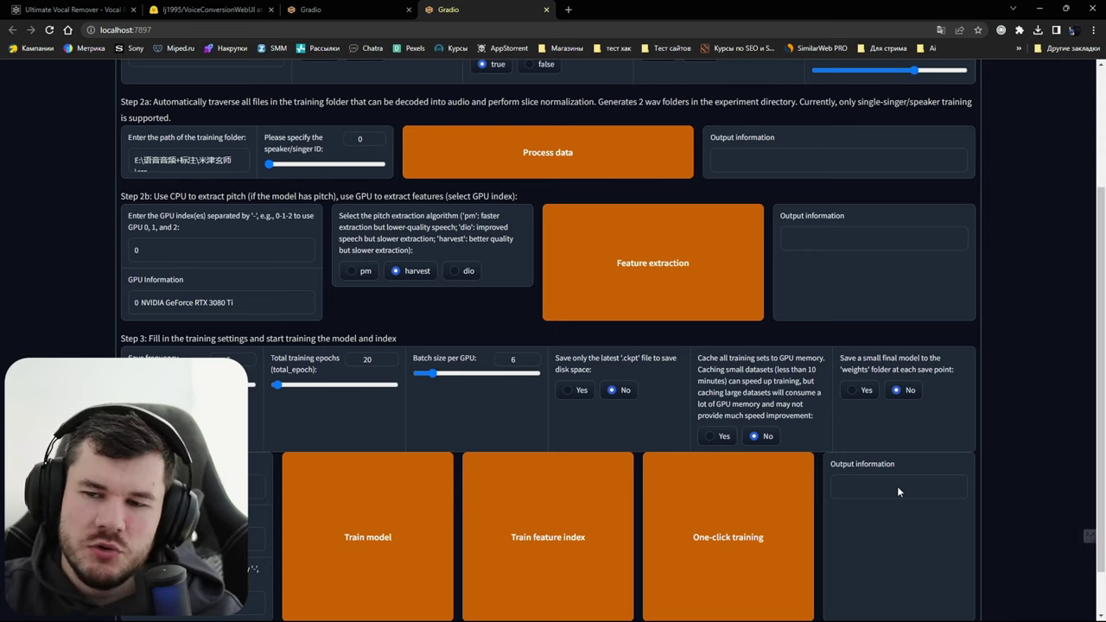
# Go to Model Inference and try to refresh the voice list and index path
pyautogui.scroll(3, 897, 485)
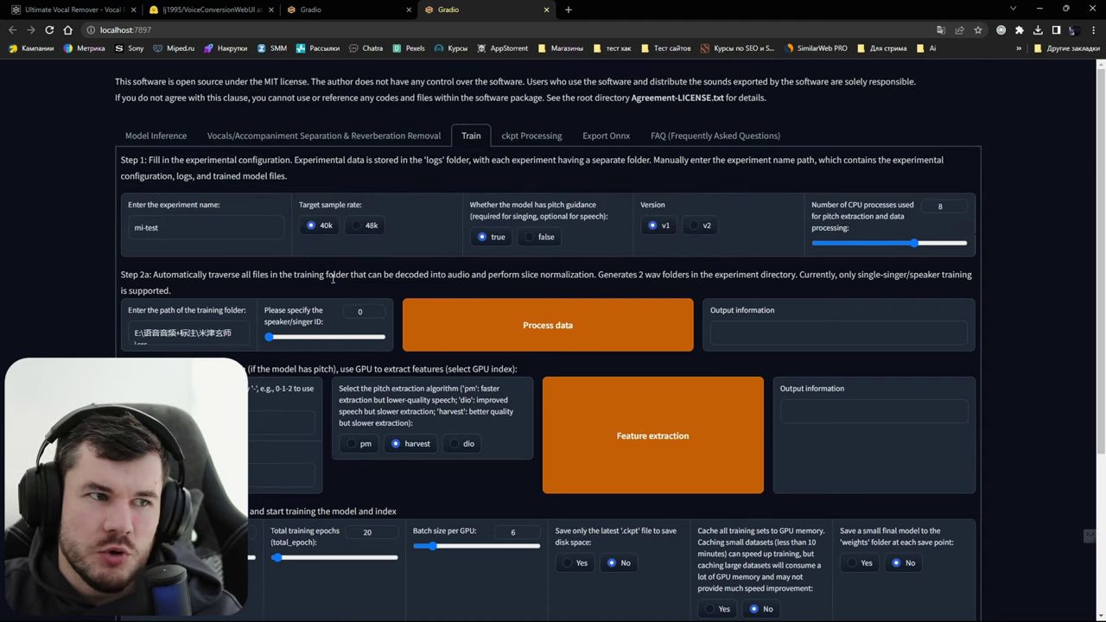
pyautogui.click(156, 136)
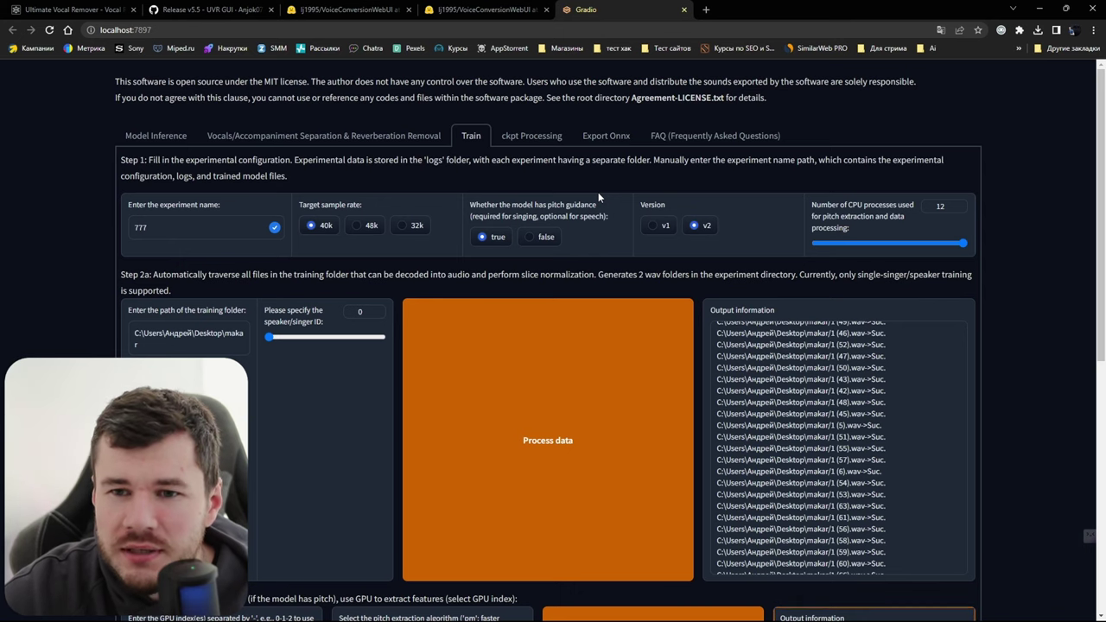
pyautogui.click(158, 136)
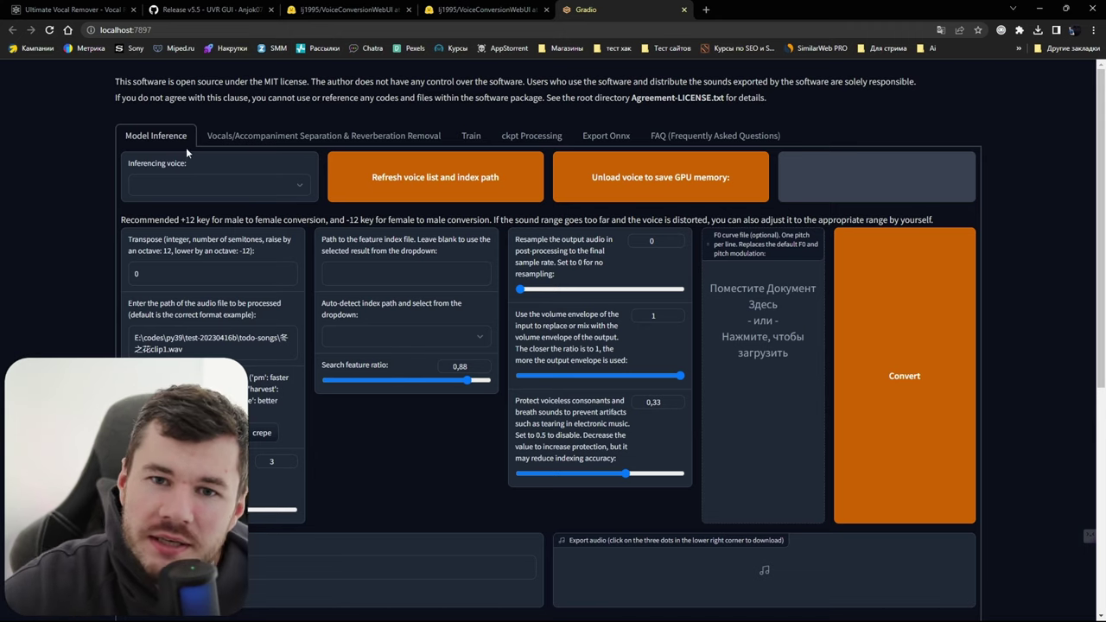
pyautogui.press('super+e')
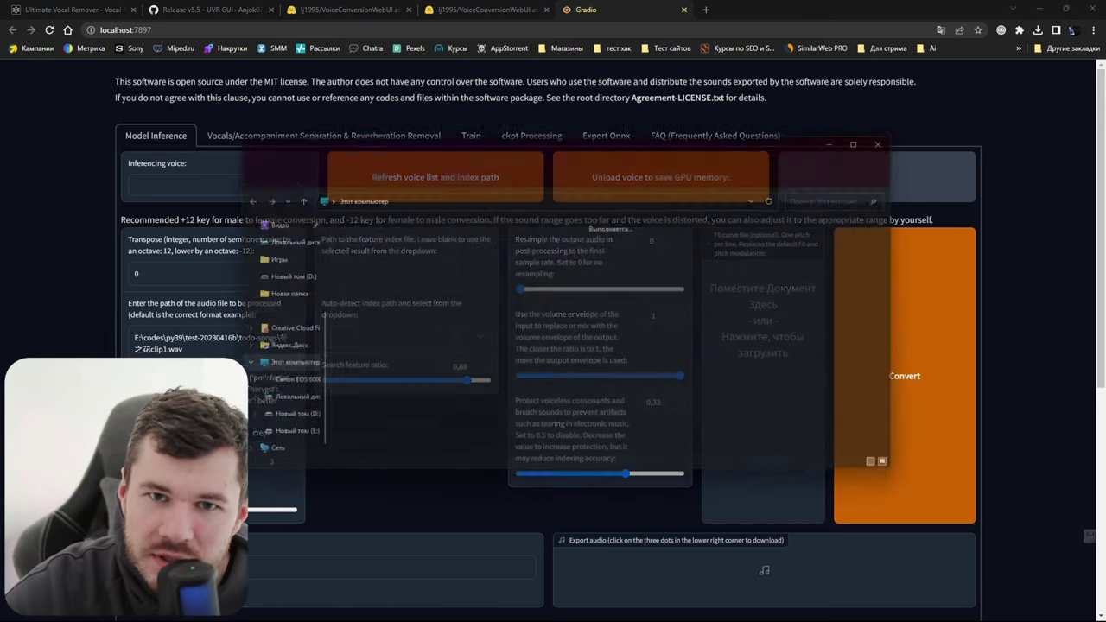
pyautogui.click(904, 133)
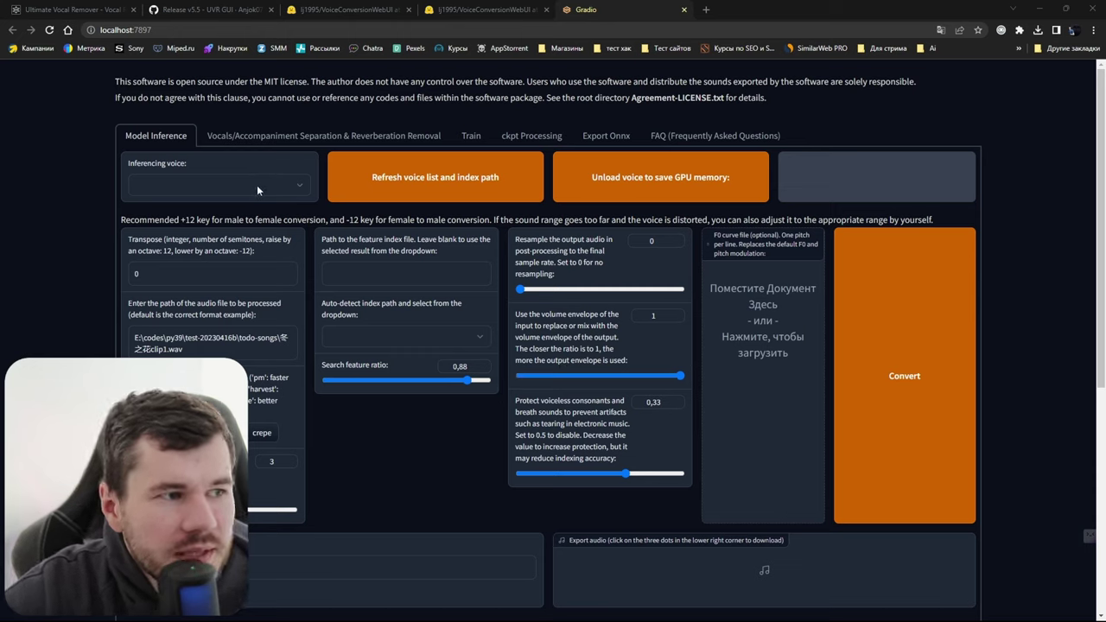
pyautogui.click(393, 178)
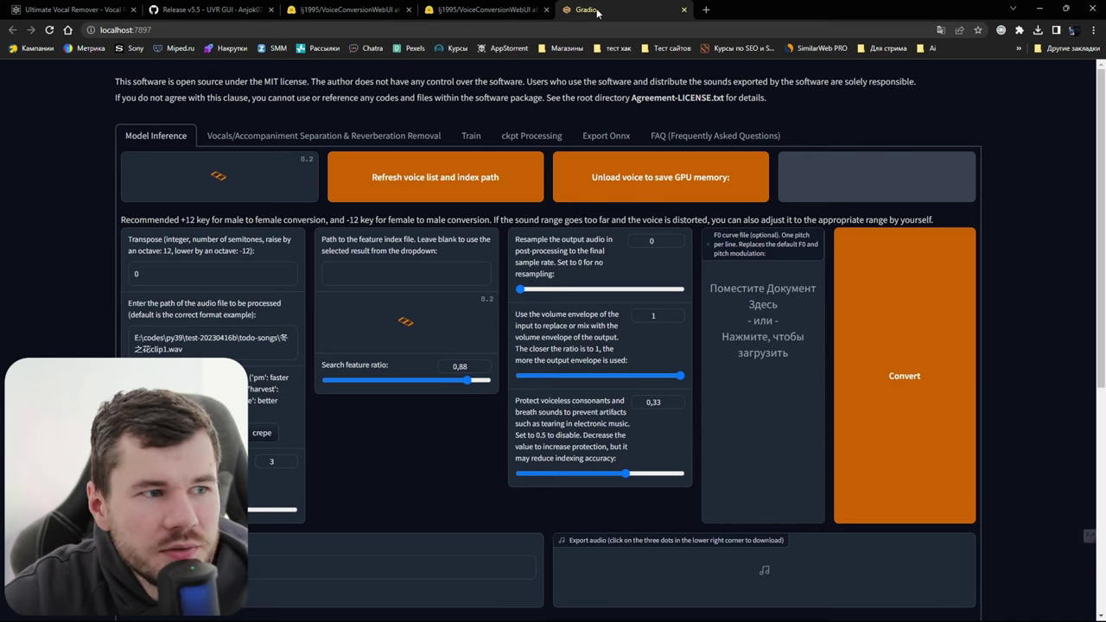
# Close the Gradio page and relaunch the web interface by running go-web.bat from the RVC-beta-v2-0618 folder
pyautogui.click(683, 10)
pyautogui.click(1040, 8)
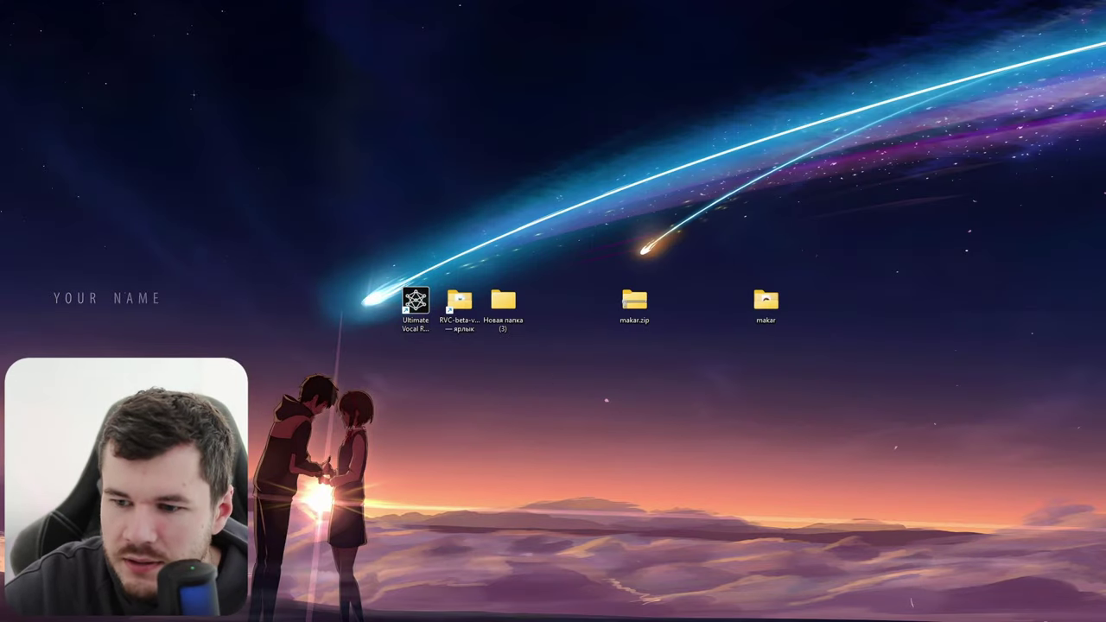
pyautogui.hotkey('alt', 'Tab')
pyautogui.click(777, 139)
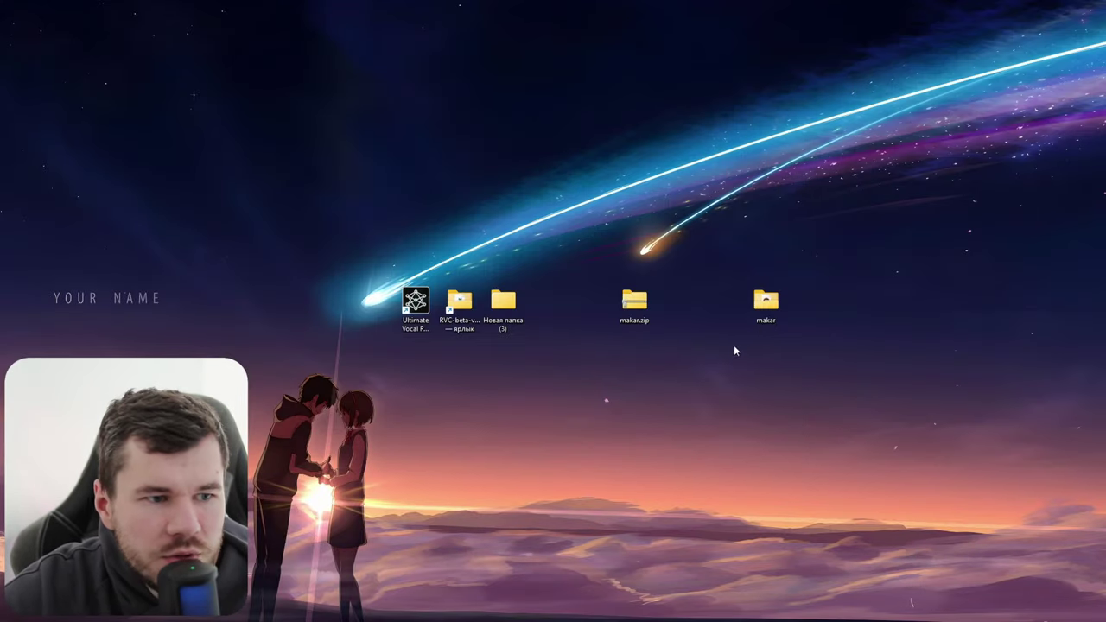
pyautogui.doubleClick(455, 311)
pyautogui.scroll(4, 685, 309)
pyautogui.doubleClick(462, 338)
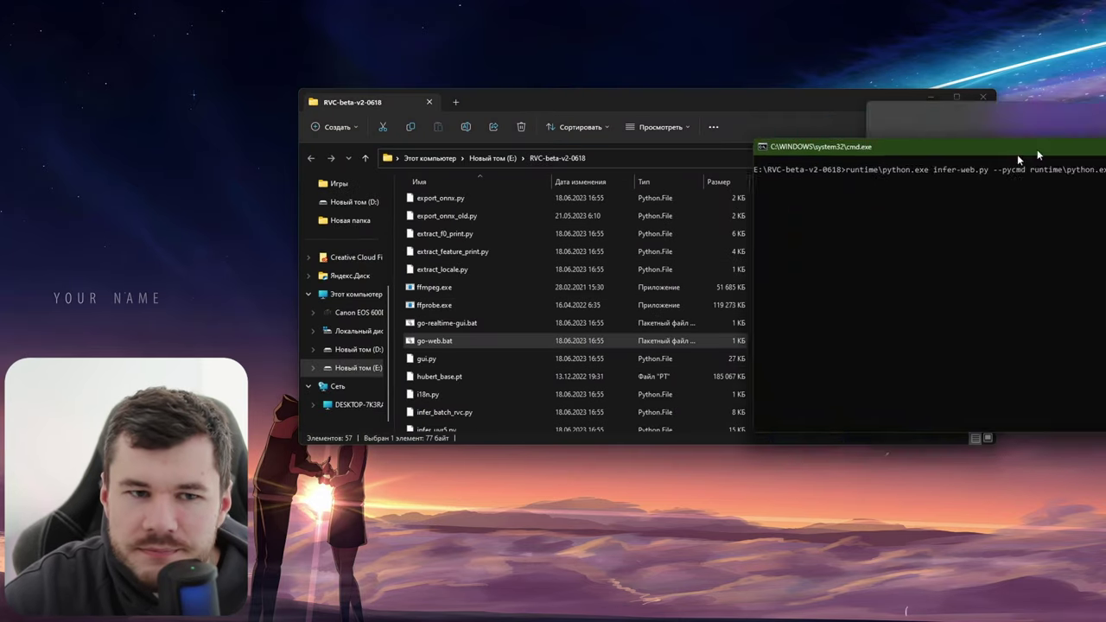
pyautogui.click(982, 97)
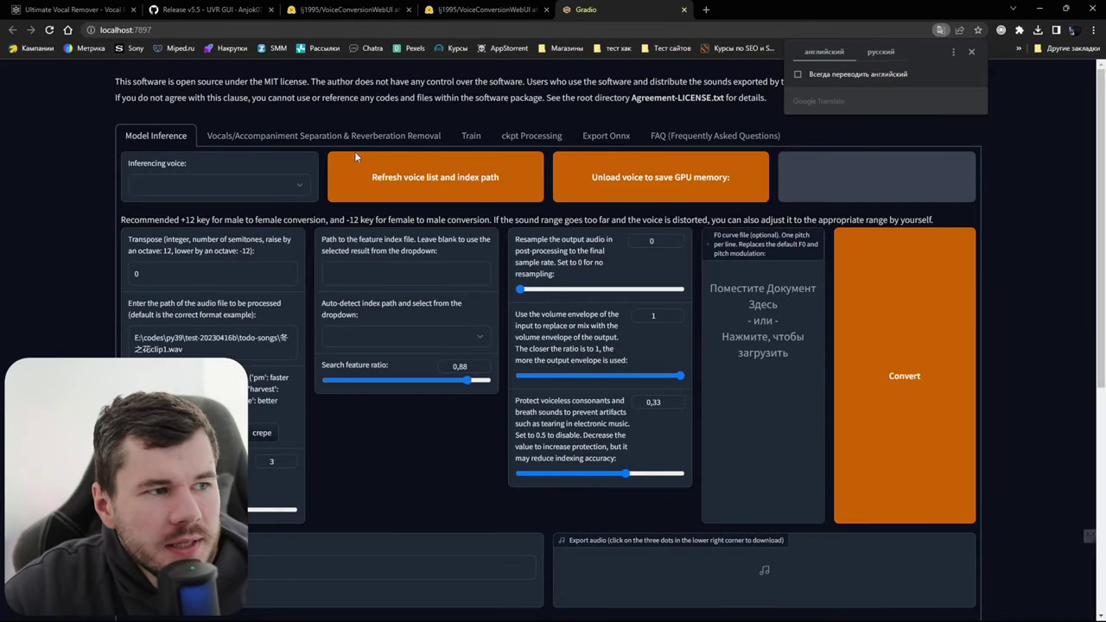
# Refresh the voice list and index path, and choose makar_e200_s7200.pth as the inferencing voice
pyautogui.click(423, 175)
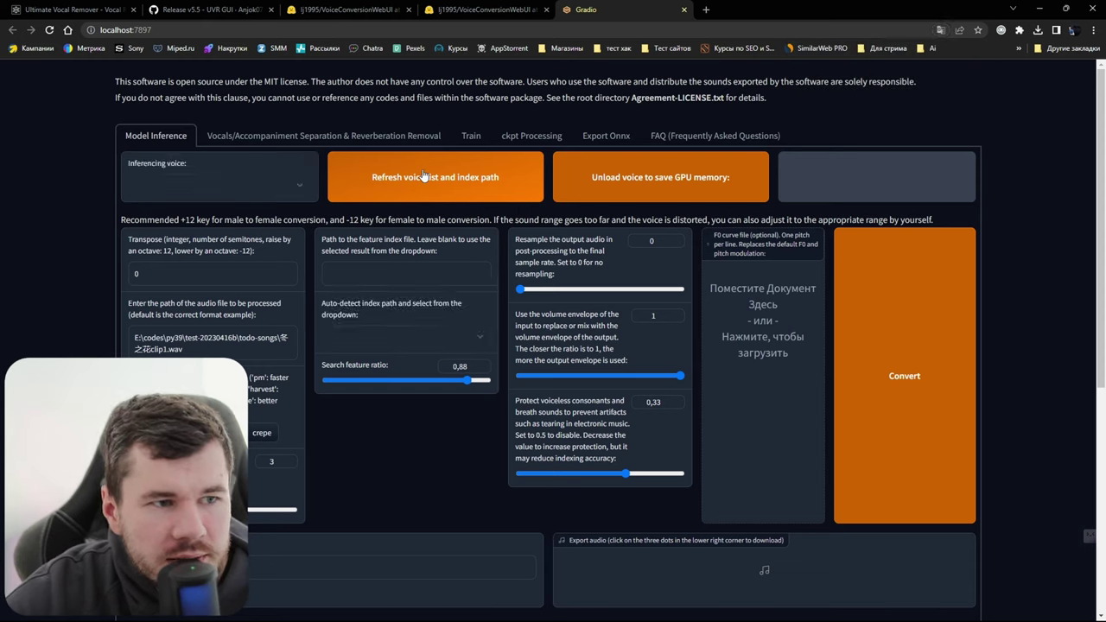
pyautogui.click(271, 182)
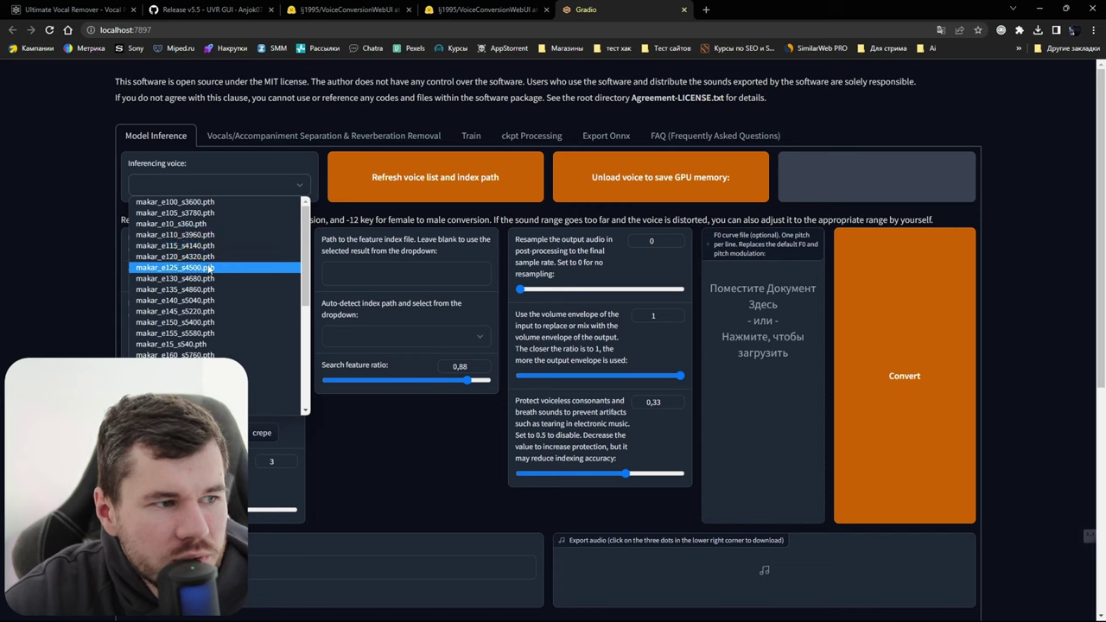
pyautogui.scroll(-3, 185, 251)
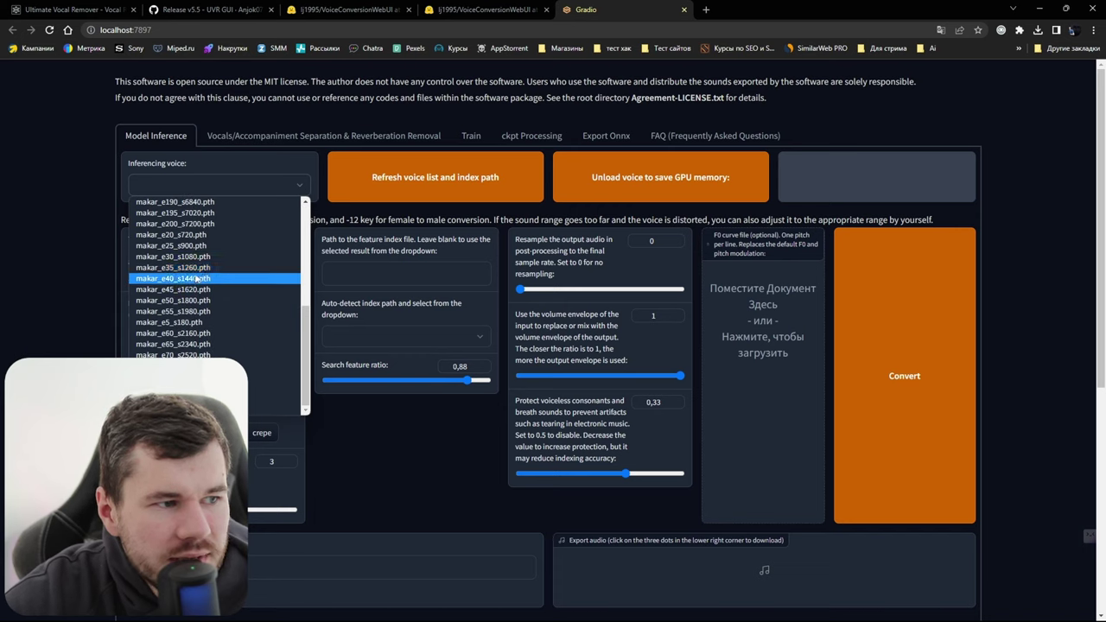
pyautogui.scroll(3, 195, 268)
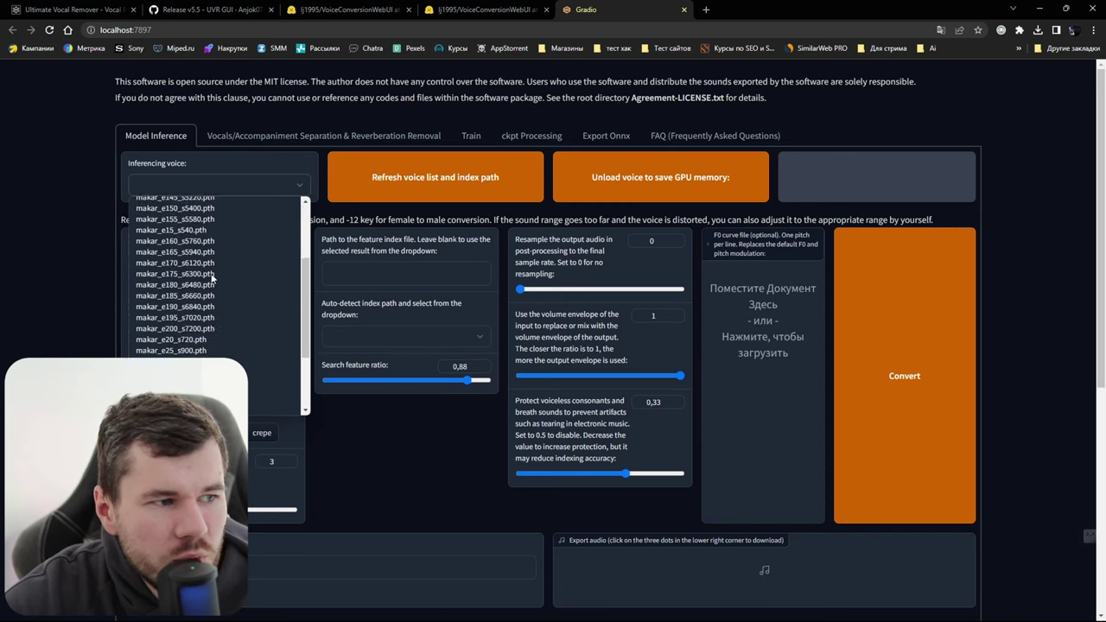
pyautogui.scroll(-3, 207, 264)
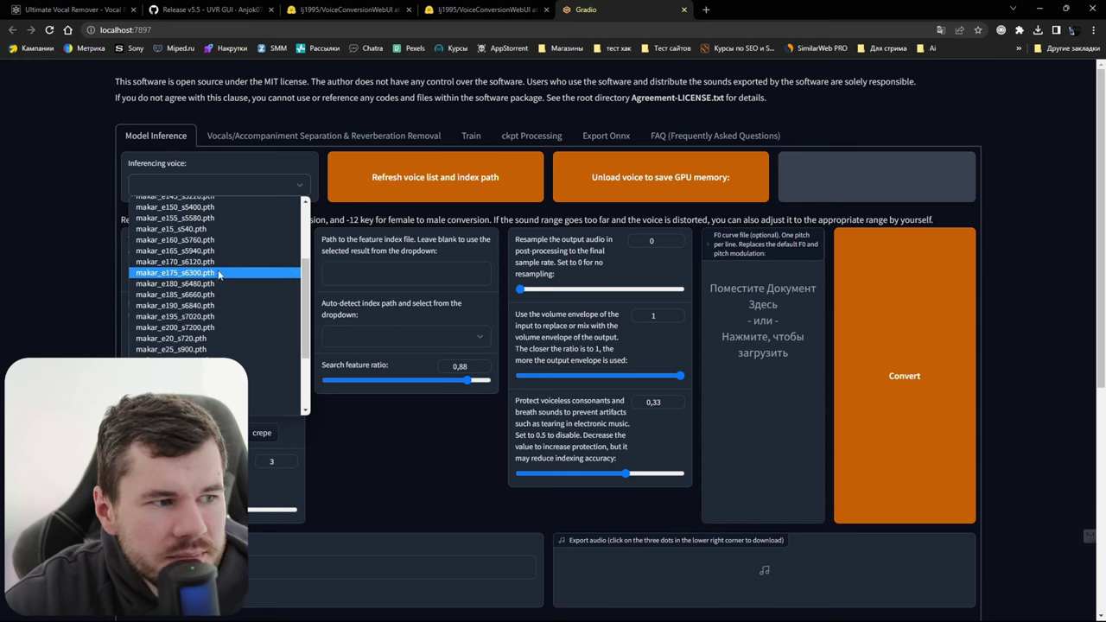
pyautogui.click(185, 329)
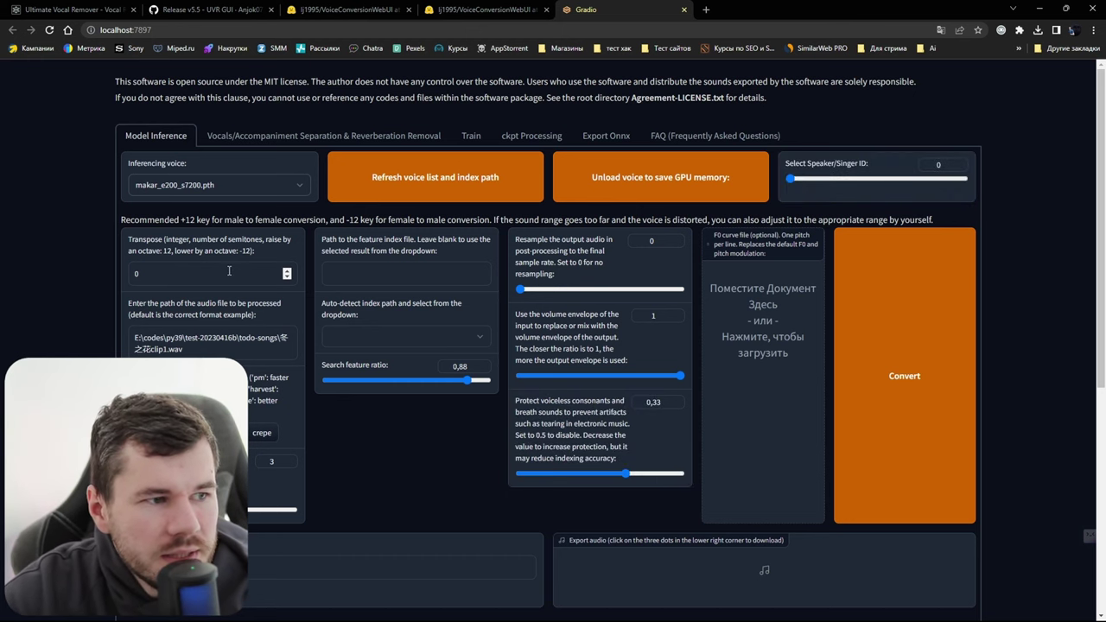
# Read the recommended +12 and -12 transposition guidance for male and female voices, and set Transpose to 0
pyautogui.scroll(-1, 231, 269)
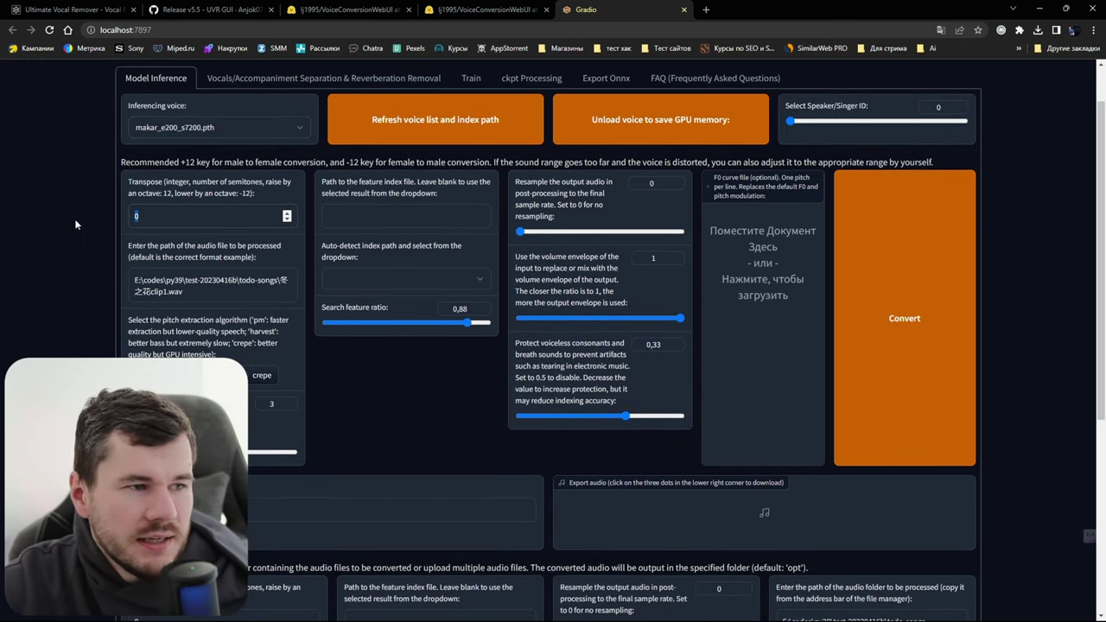
pyautogui.click(184, 216)
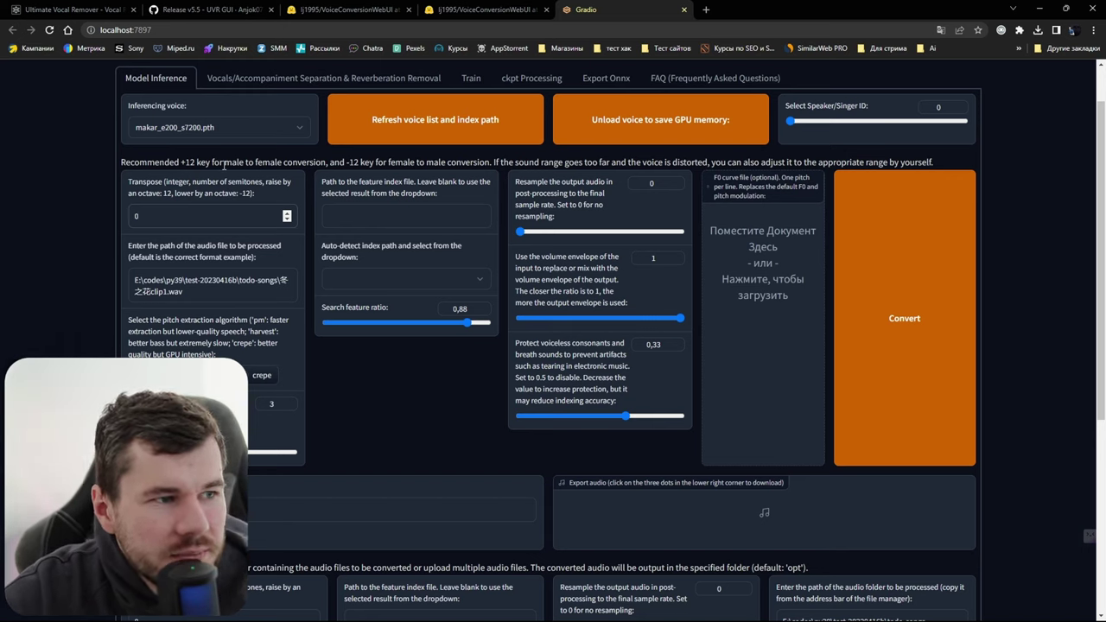
pyautogui.moveTo(224, 162); pyautogui.dragTo(246, 163)
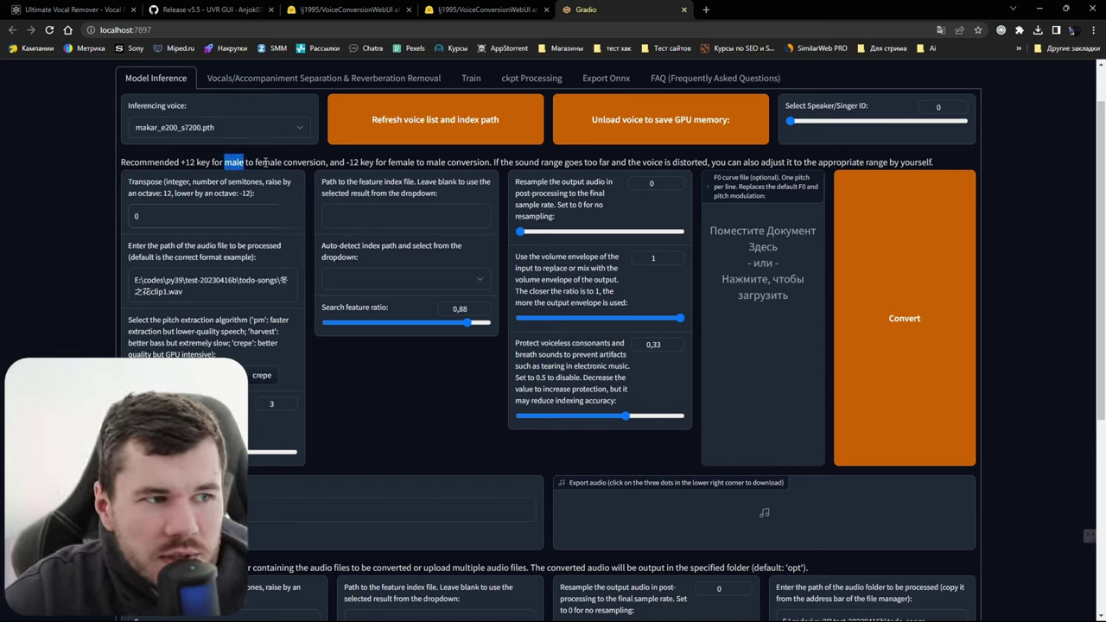
pyautogui.doubleClick(264, 162)
pyautogui.moveTo(183, 163); pyautogui.dragTo(198, 162)
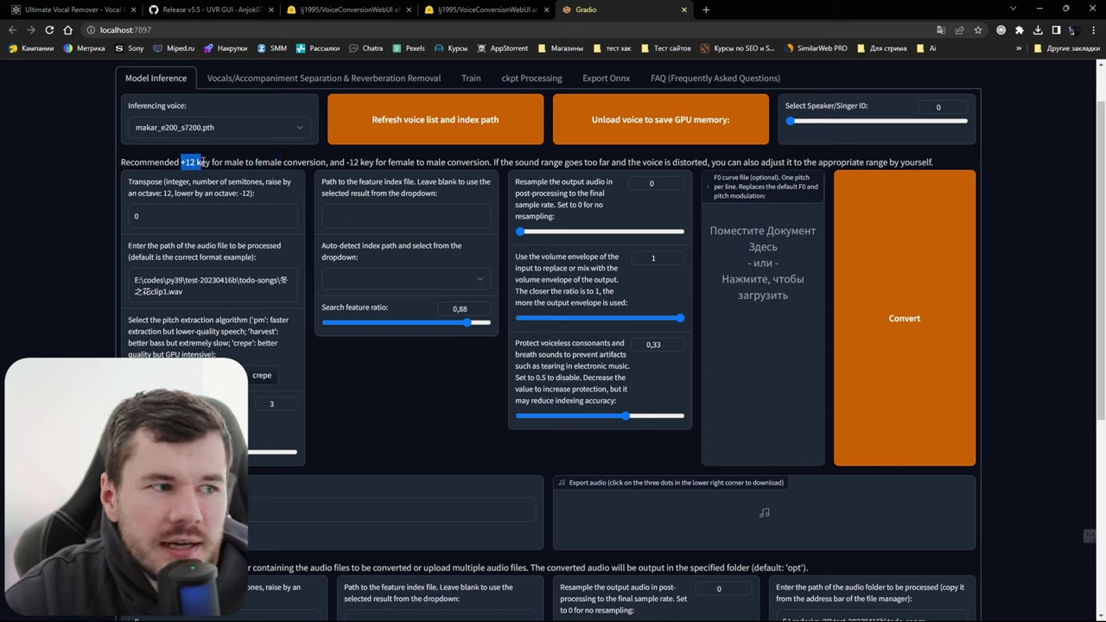
pyautogui.moveTo(389, 163); pyautogui.dragTo(416, 162)
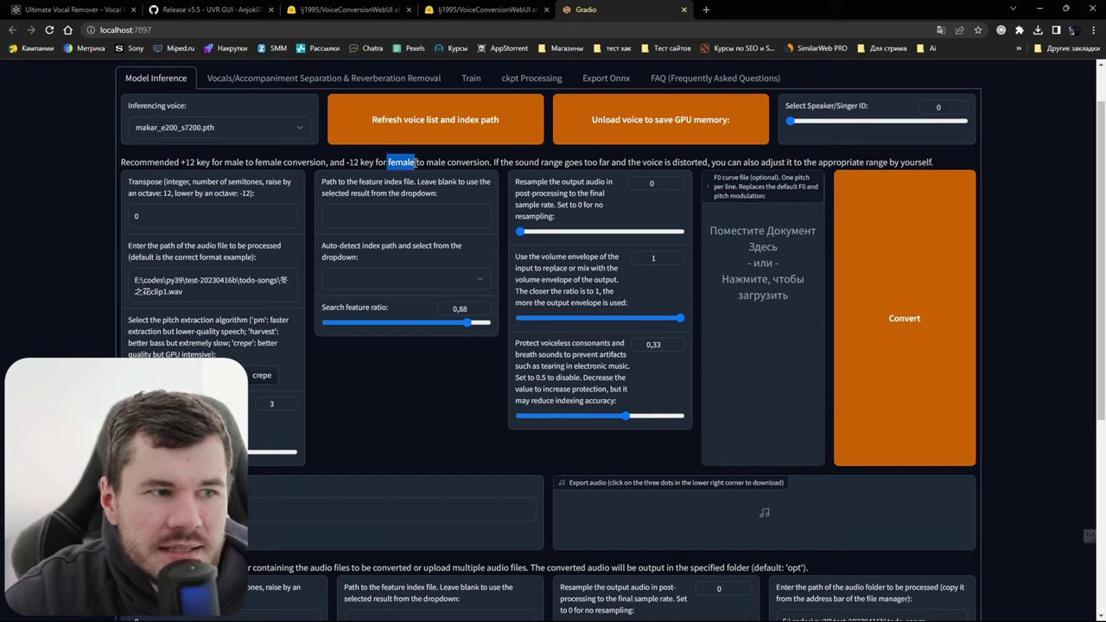
pyautogui.doubleClick(436, 163)
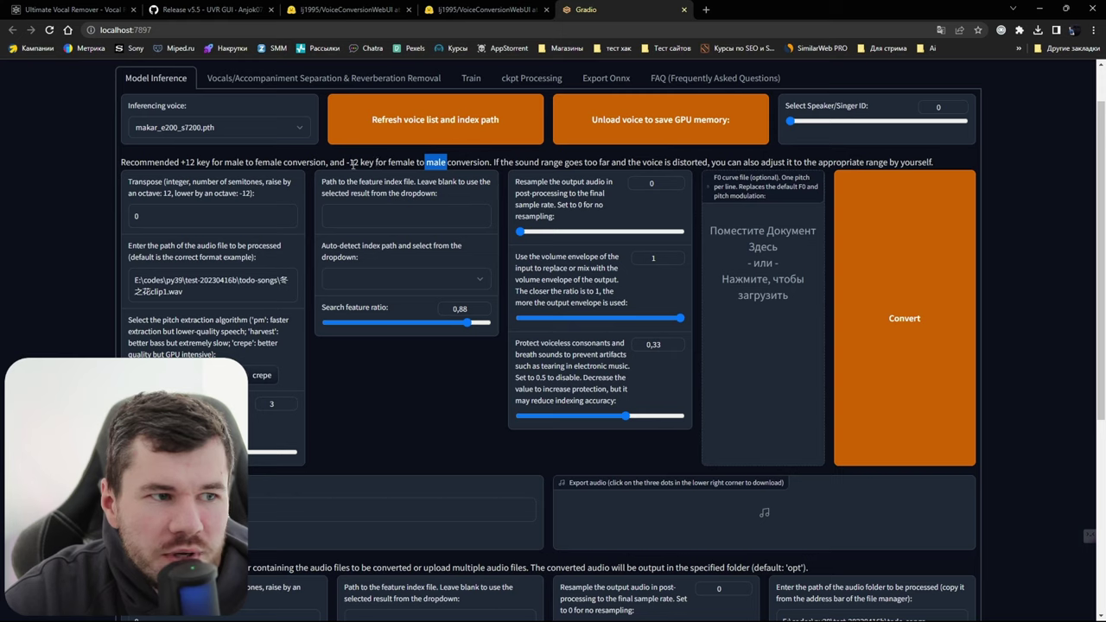
pyautogui.moveTo(350, 163); pyautogui.dragTo(379, 164)
pyautogui.moveTo(191, 221); pyautogui.dragTo(45, 211)
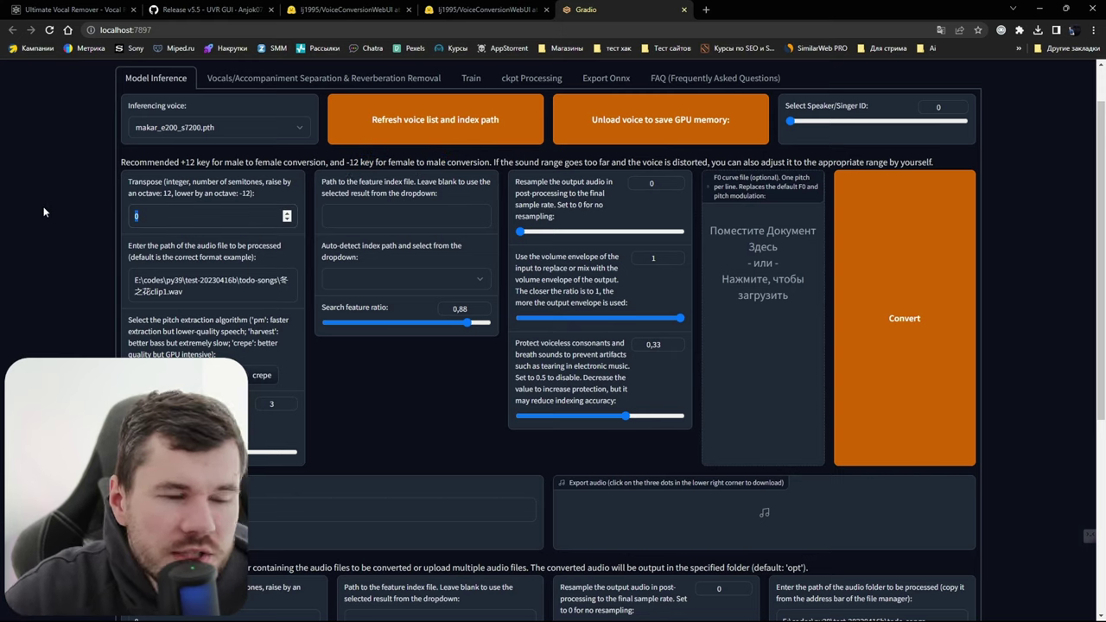
pyautogui.write('00')
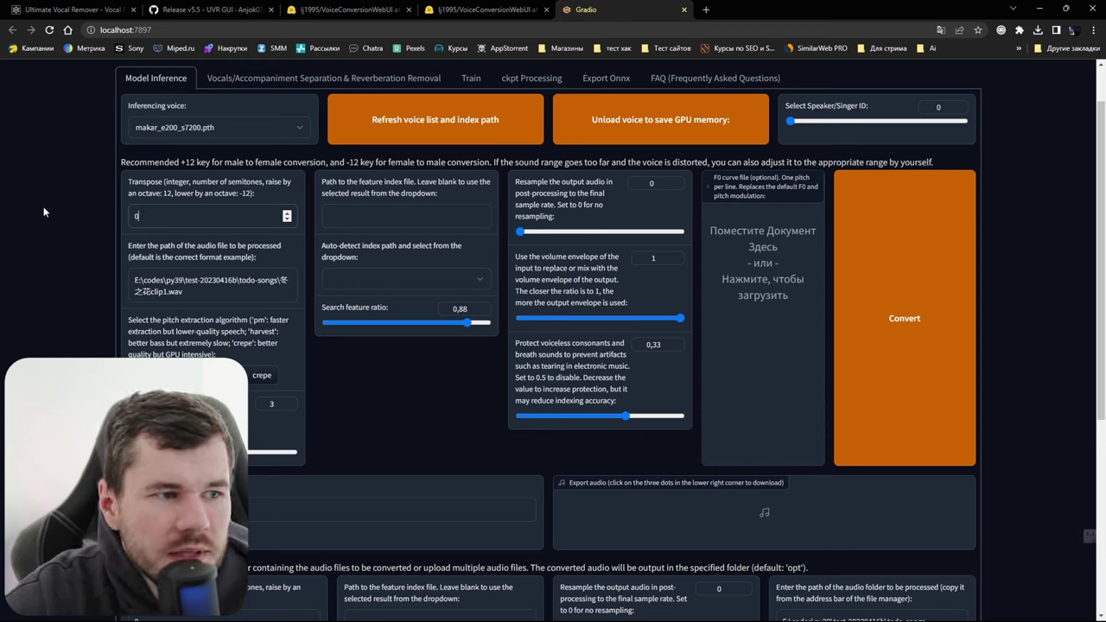
# Open the MORGENSHTERN, Элджей - Cadillac [vocals].wav file from the Загрузки folder in the browser
pyautogui.click(192, 287)
pyautogui.hotkey('ctrl', 'a')
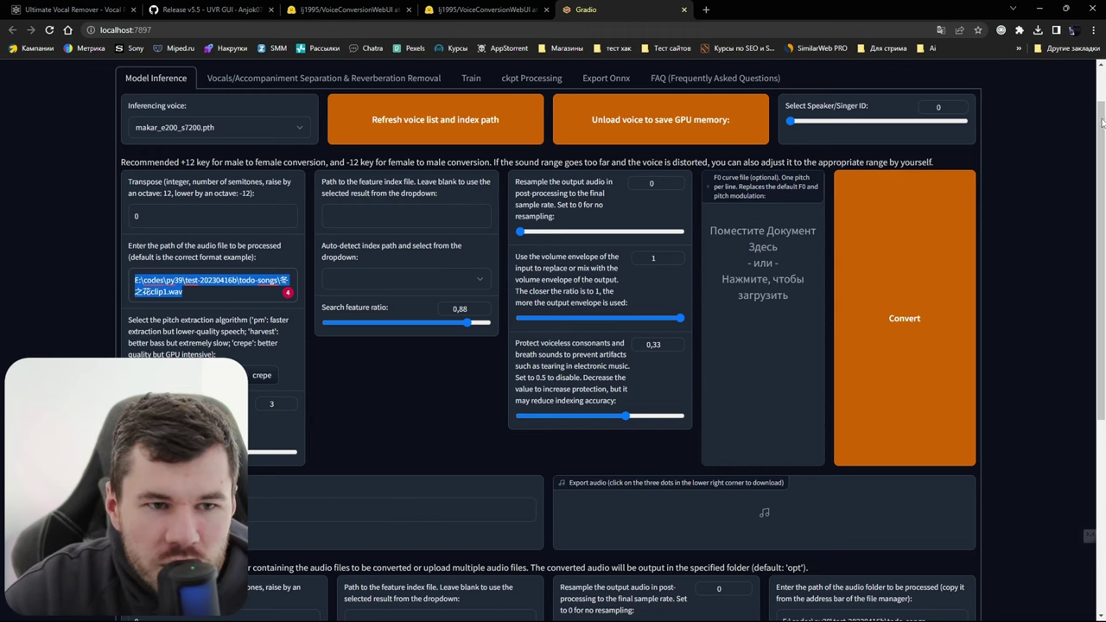
pyautogui.press('super+e')
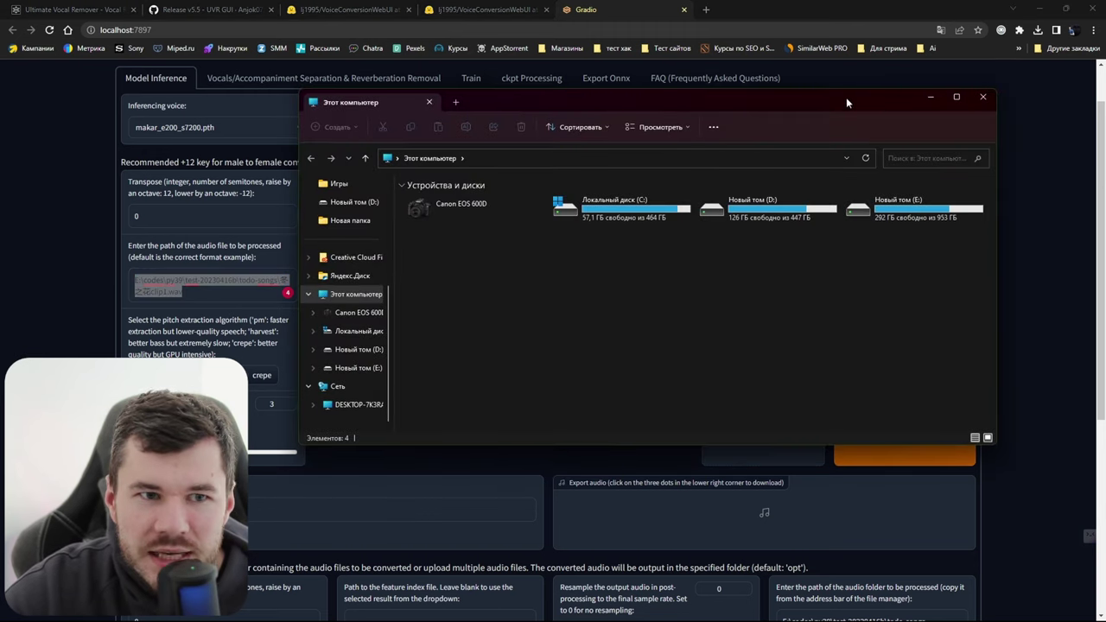
pyautogui.moveTo(846, 97); pyautogui.dragTo(1105, 102)
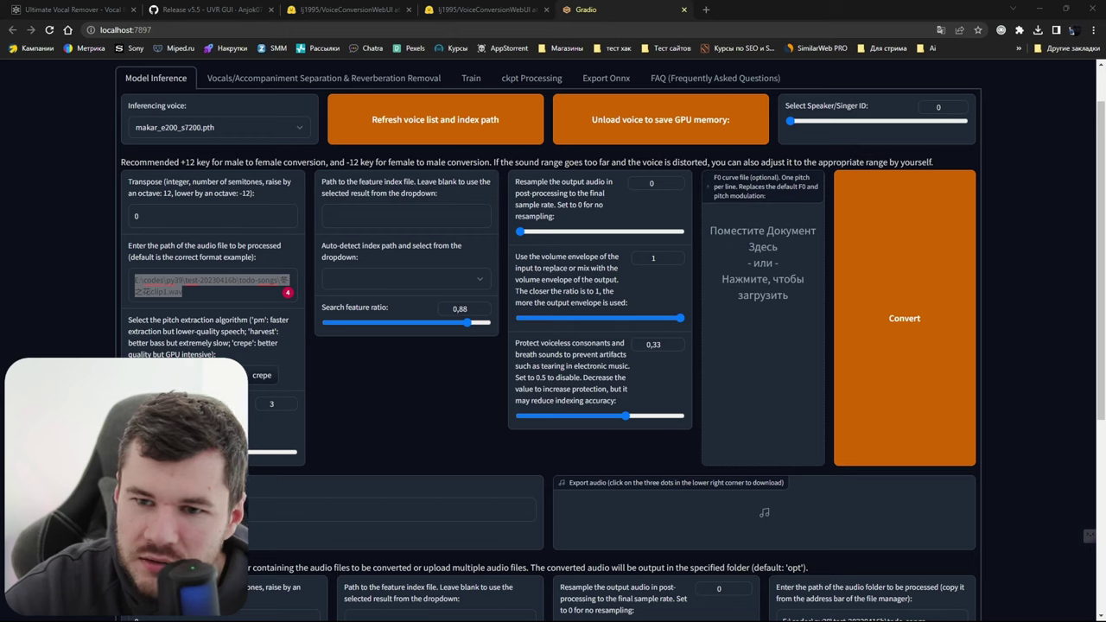
pyautogui.hotkey('alt', 'Tab')
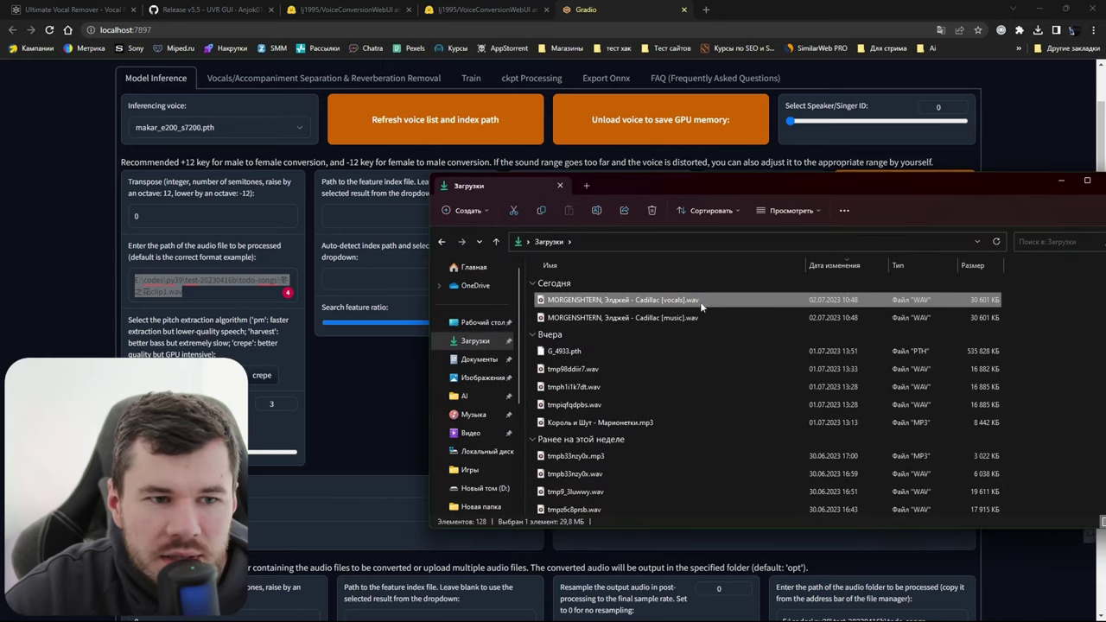
pyautogui.moveTo(689, 304); pyautogui.dragTo(275, 295)
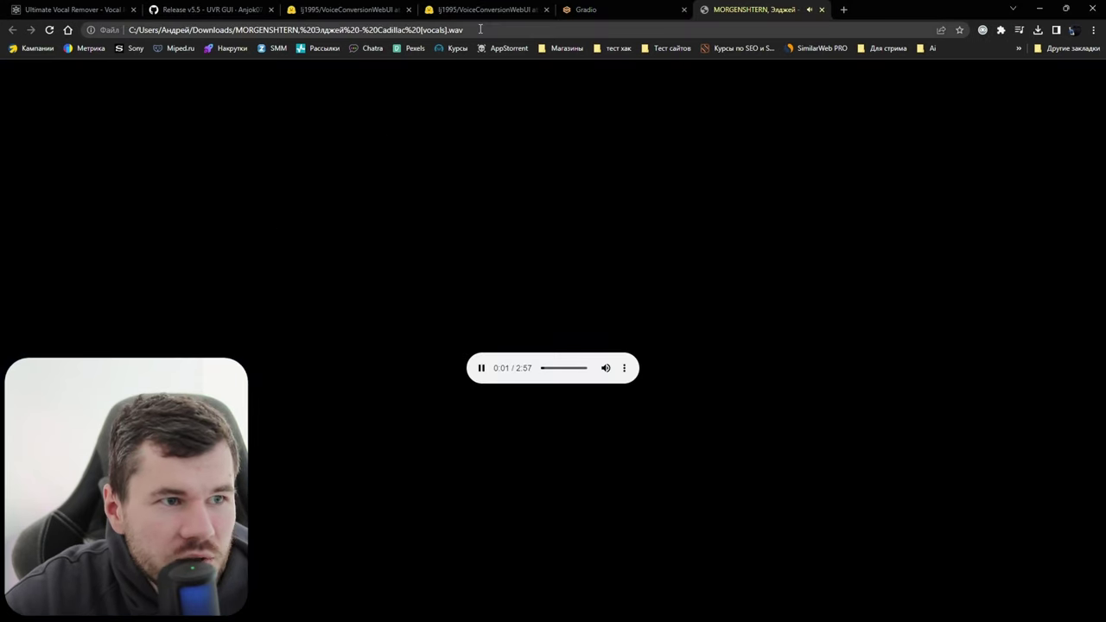
# Copy the opened vocals file's address, return to the Gradio page, and close the audio page
pyautogui.click(285, 32)
pyautogui.rightClick(285, 32)
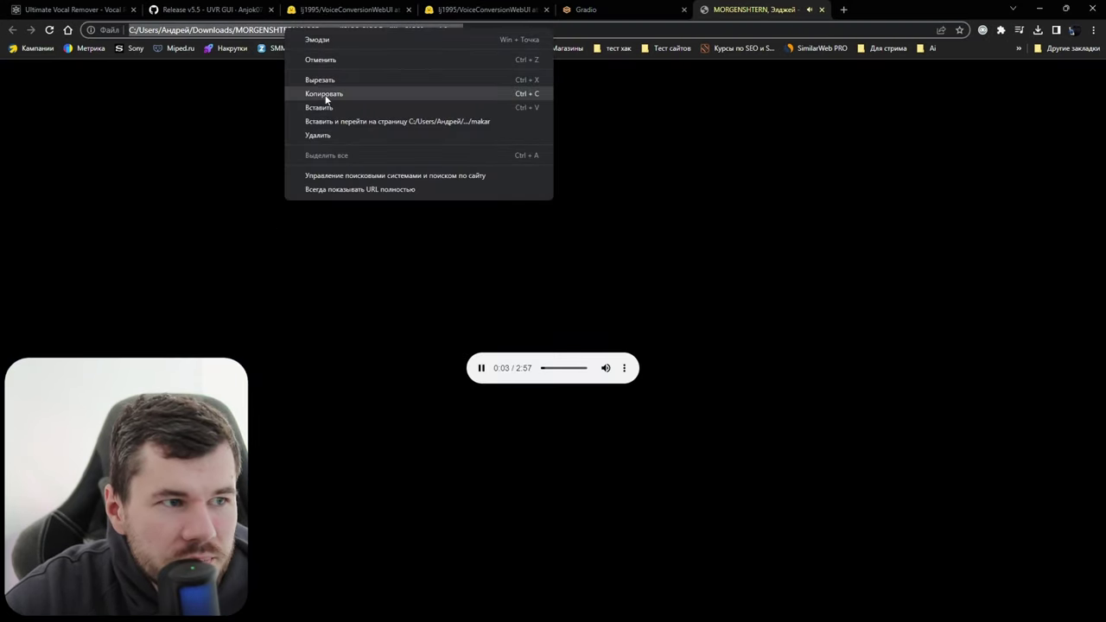
pyautogui.click(326, 94)
pyautogui.click(674, 9)
pyautogui.middleClick(717, 10)
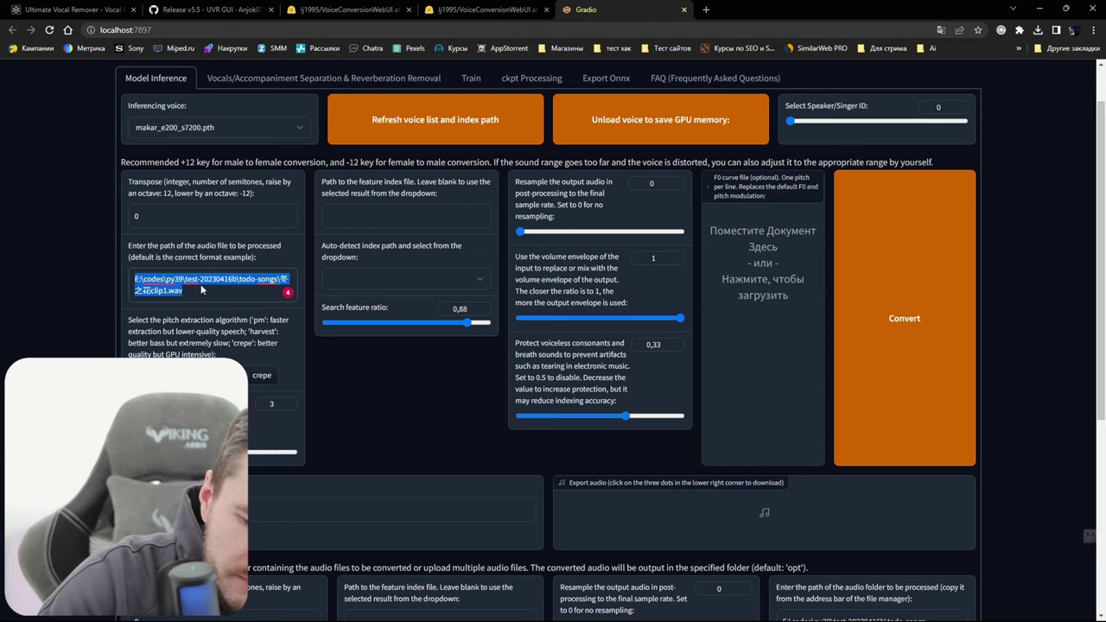
# Replace the path of the audio to be processed with the copied address, and remove its file:/// prefix
pyautogui.hotkey('ctrl', 'v')
pyautogui.hotkey('ctrl', 'a')
pyautogui.press('Right')
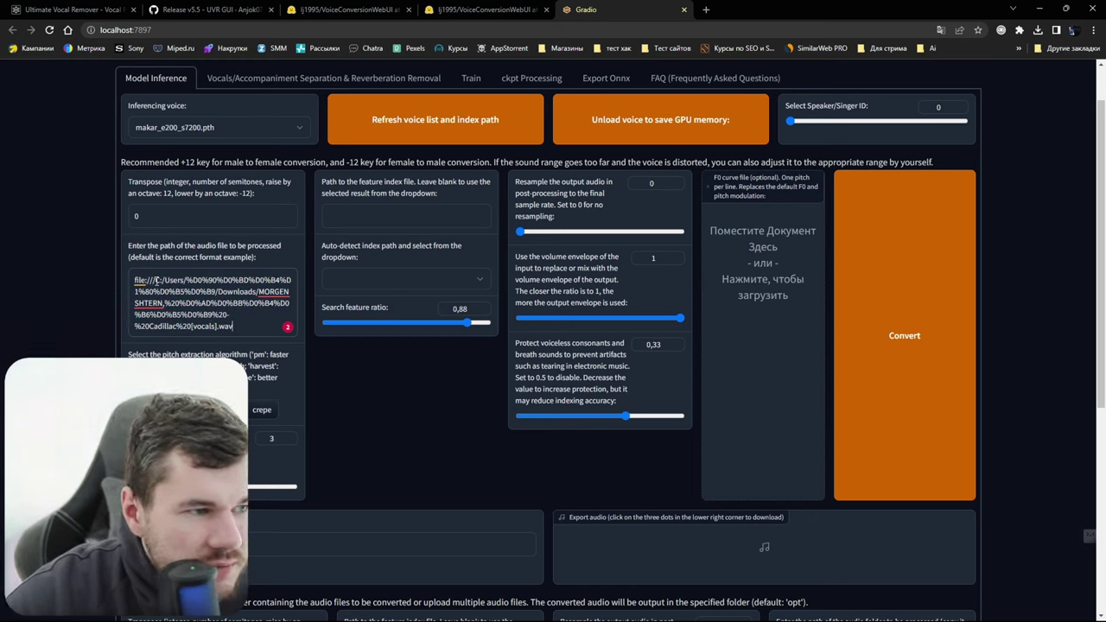
pyautogui.moveTo(156, 280); pyautogui.dragTo(87, 281)
pyautogui.press('BackSpace')
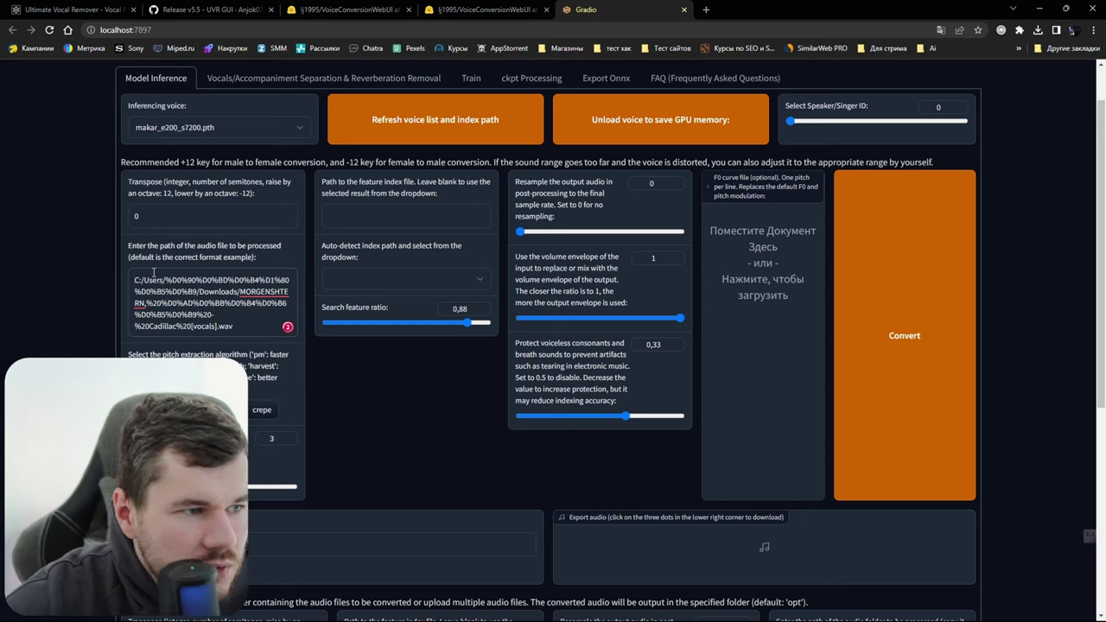
# Check the encoded characters in the pasted path and try to convert the vocals file
pyautogui.moveTo(164, 280); pyautogui.dragTo(187, 280)
pyautogui.moveTo(240, 280); pyautogui.dragTo(242, 331)
pyautogui.click(253, 327)
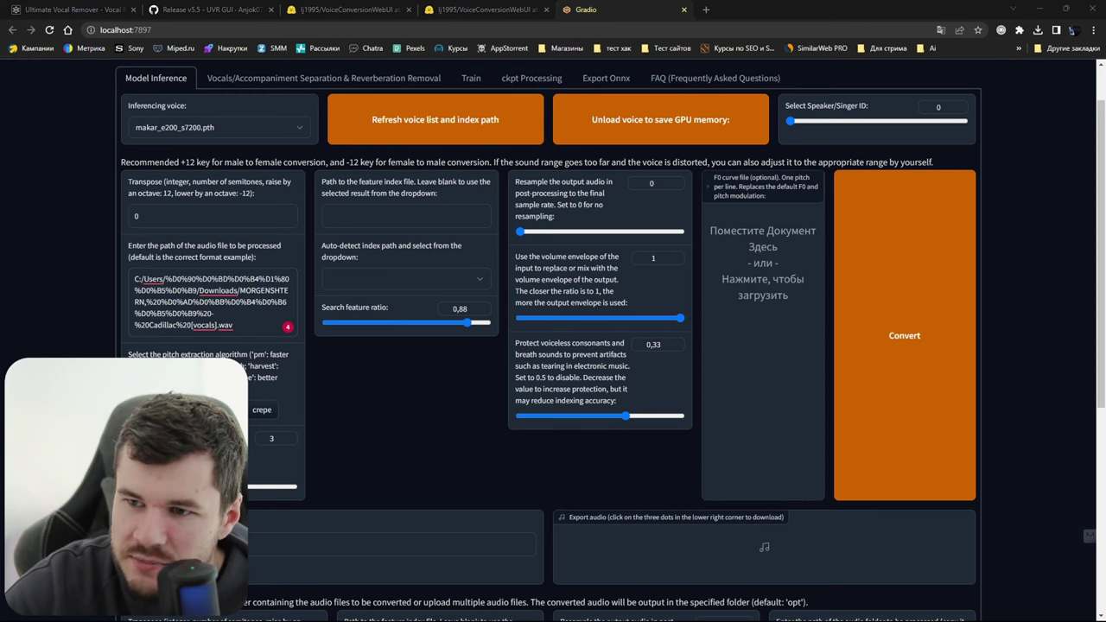
pyautogui.moveTo(1105, 231)
pyautogui.mouseDown()
pyautogui.moveTo(968, 230)
pyautogui.moveTo(1105, 231)
pyautogui.mouseUp()
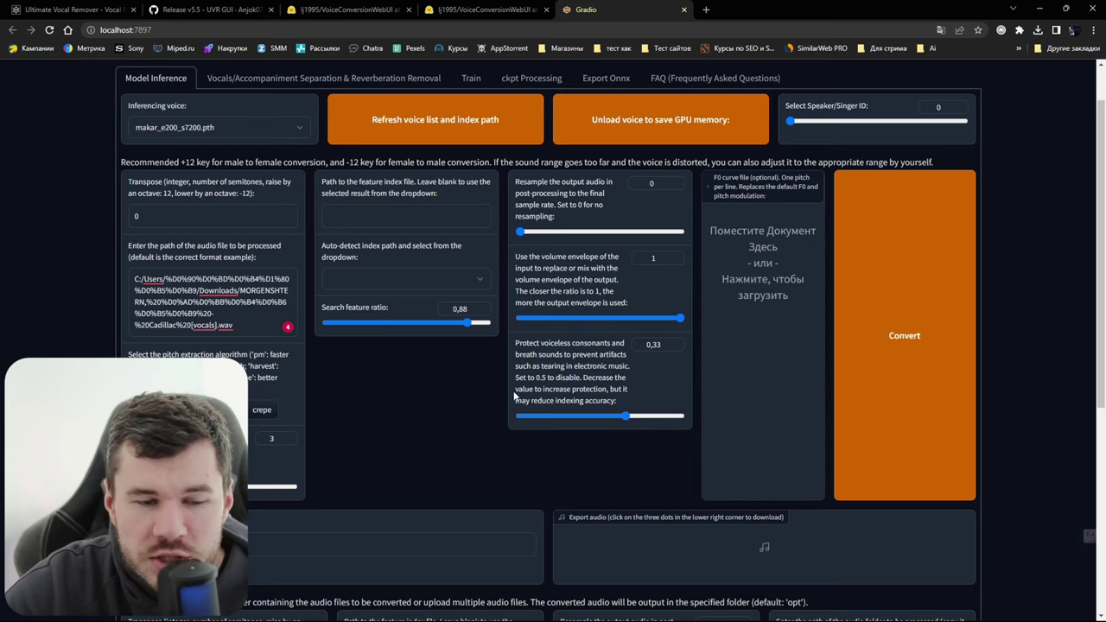
pyautogui.click(917, 389)
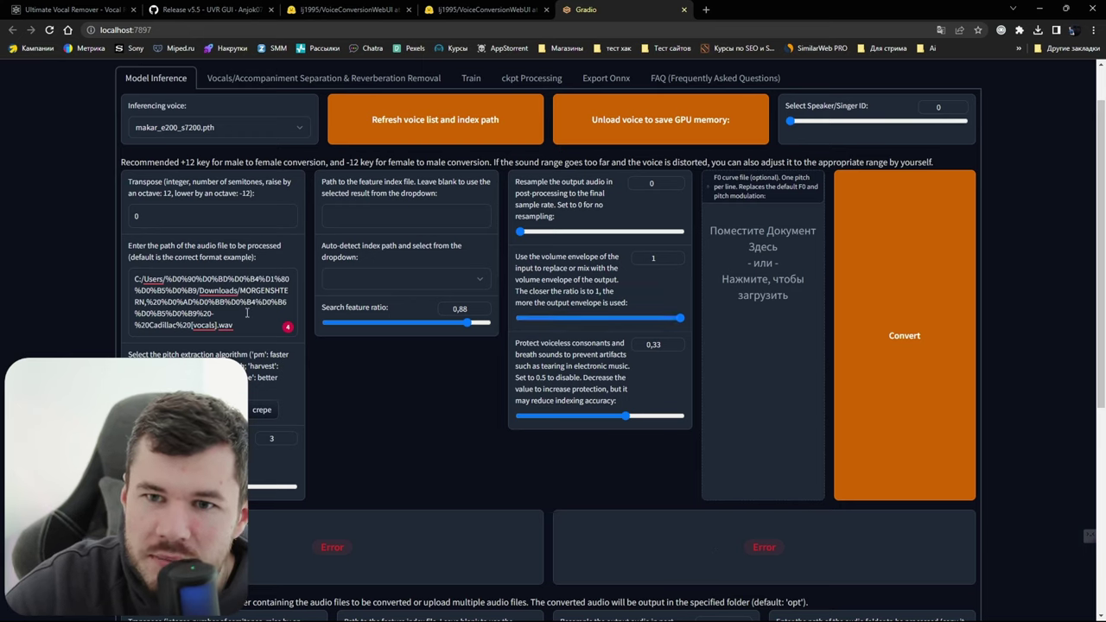
# Copy the Cadillac [vocals].wav file from the Загрузки folder to the root of drive D
pyautogui.moveTo(248, 326); pyautogui.dragTo(149, 280)
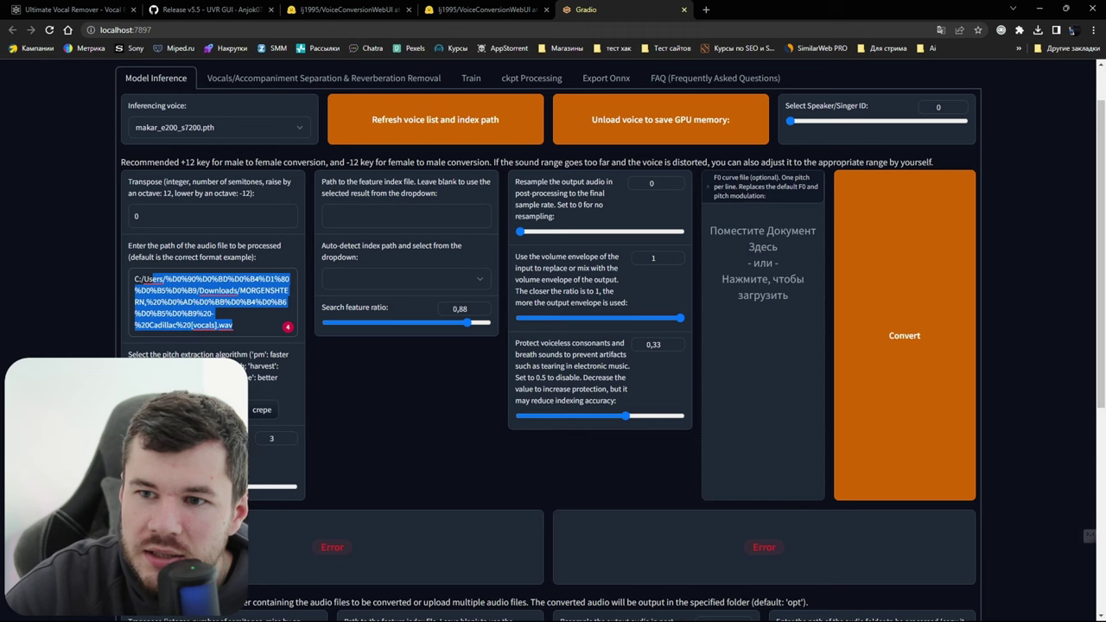
pyautogui.hotkey('alt', 'Tab')
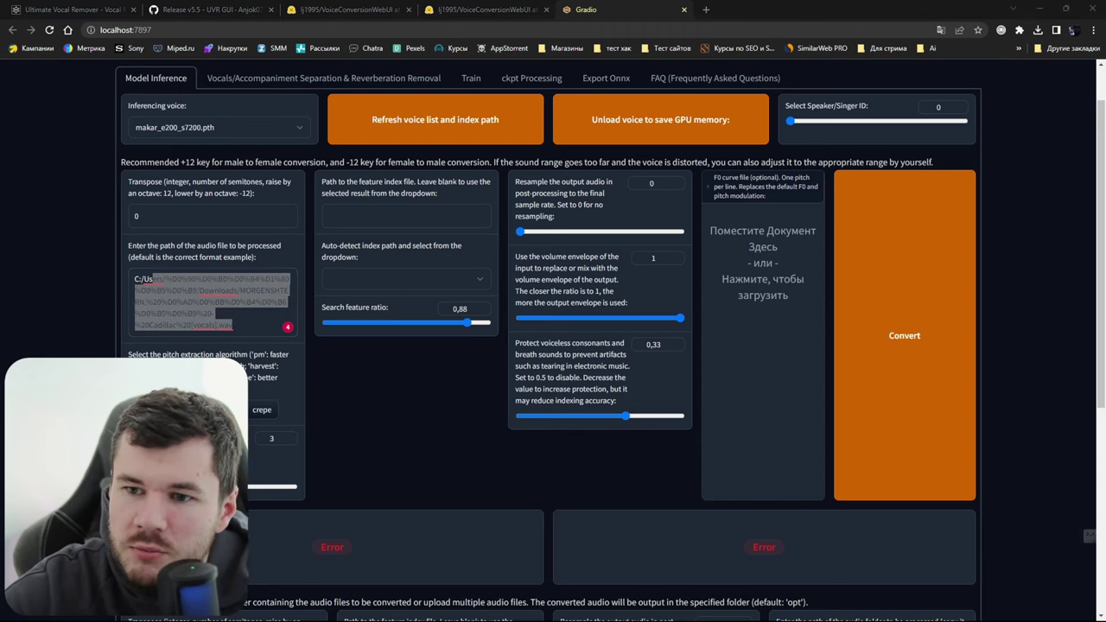
pyautogui.hotkey('alt', 'Tab')
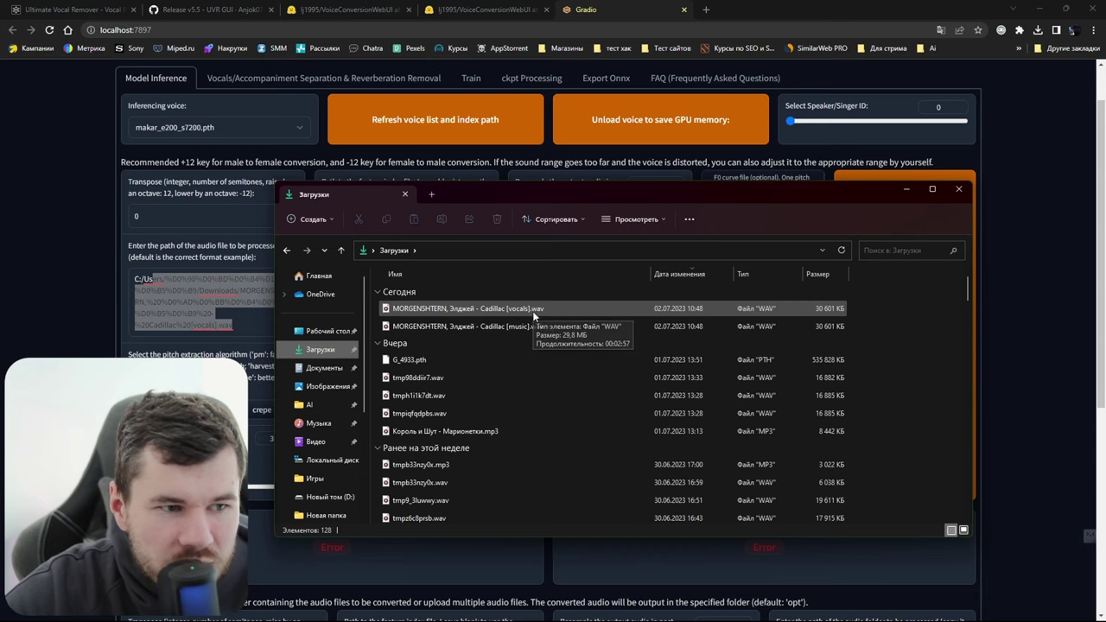
pyautogui.click(544, 314)
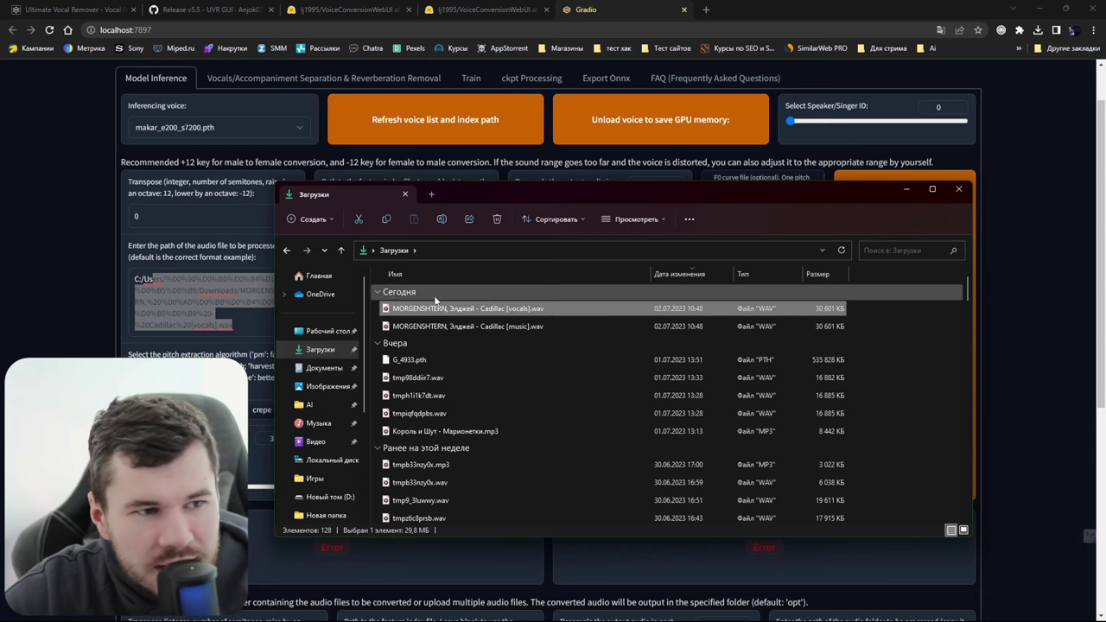
pyautogui.scroll(-1, 346, 346)
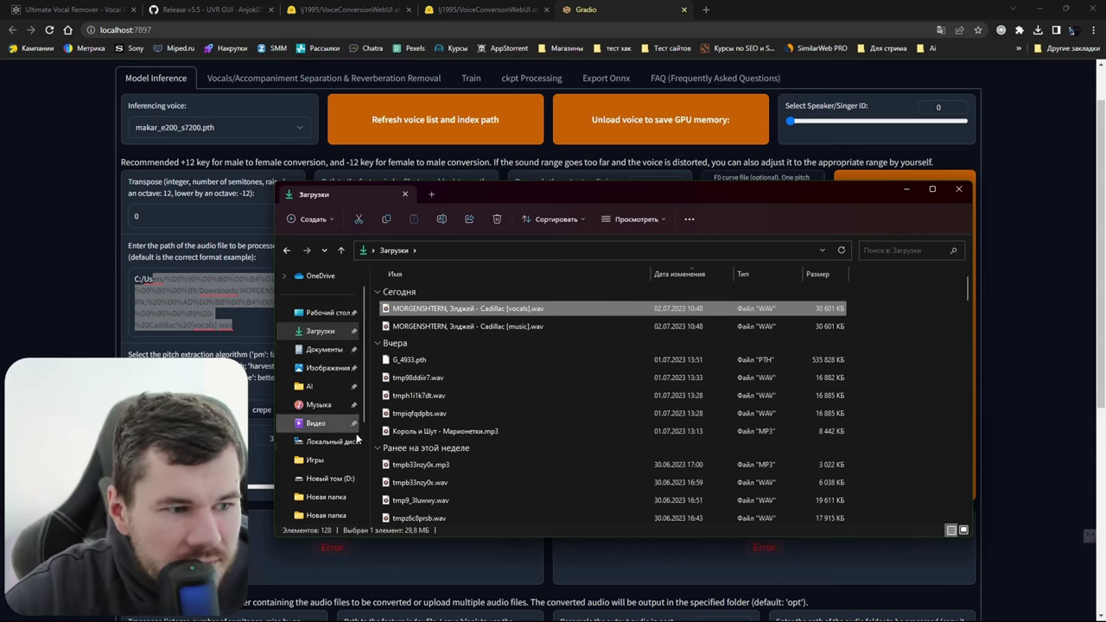
pyautogui.click(333, 460)
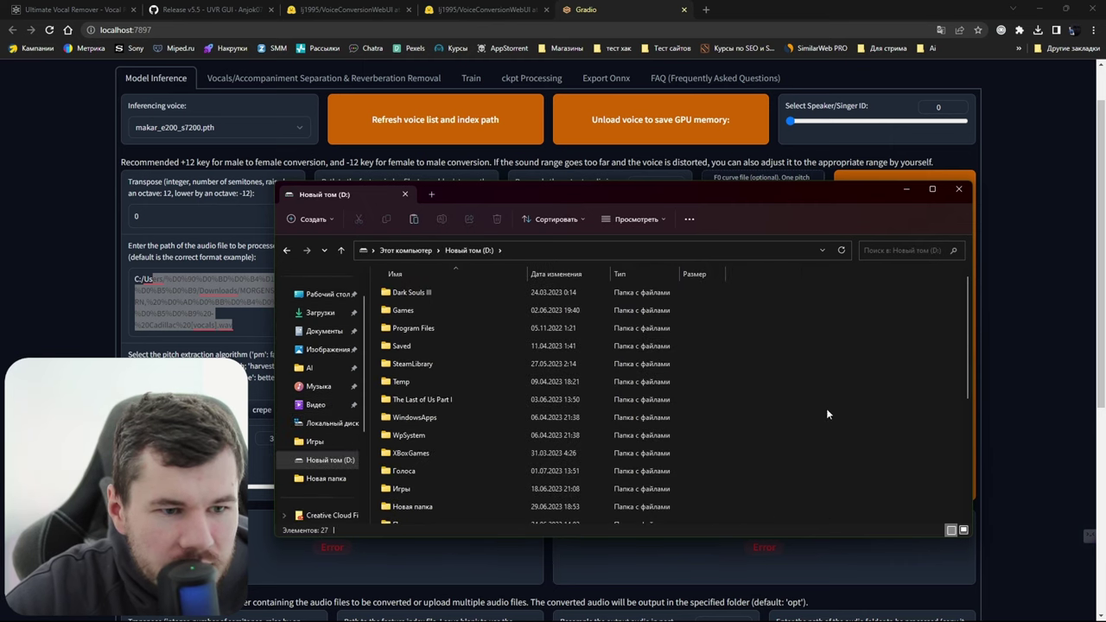
pyautogui.hotkey('ctrl', 'v')
# Rename the copied vocals file on drive D as 12.wav and select it
pyautogui.click(443, 517)
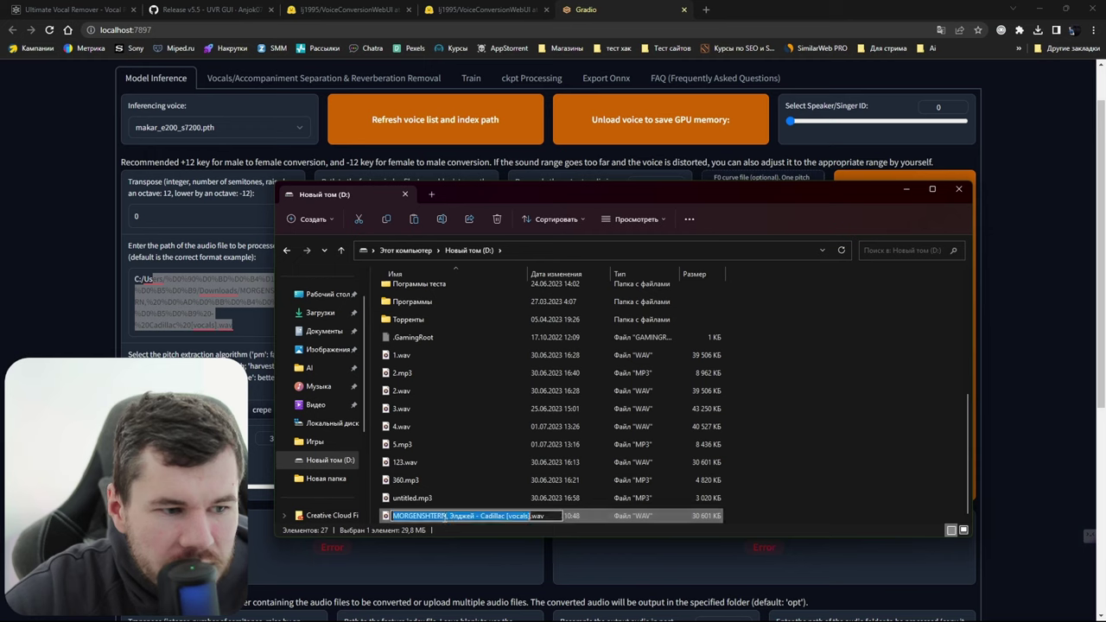
pyautogui.write('12')
pyautogui.press('Return')
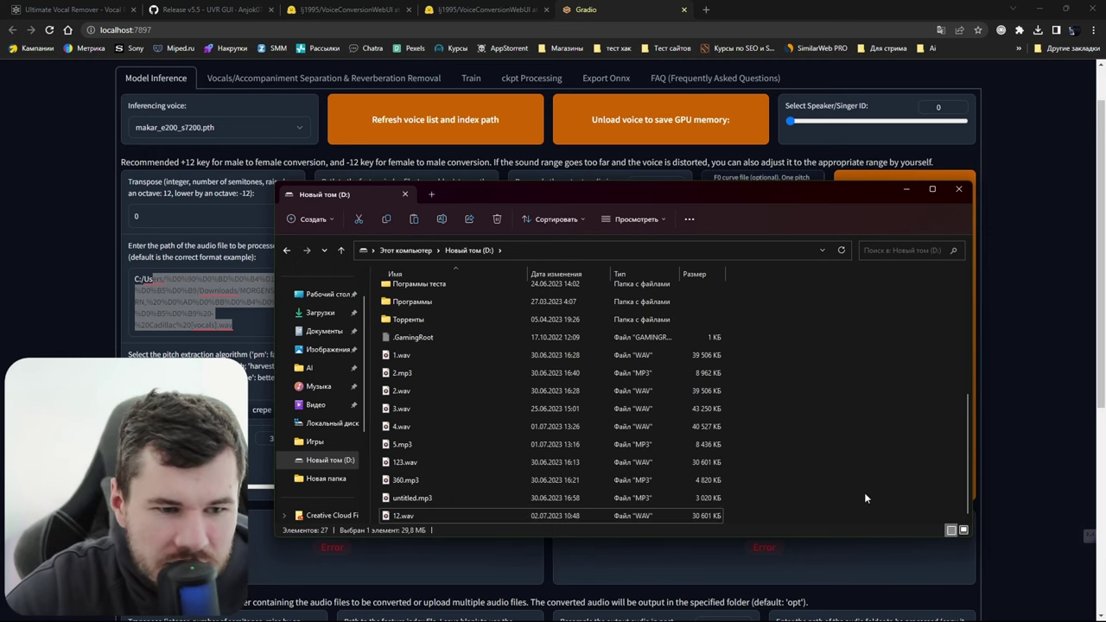
pyautogui.click(864, 493)
pyautogui.click(502, 515)
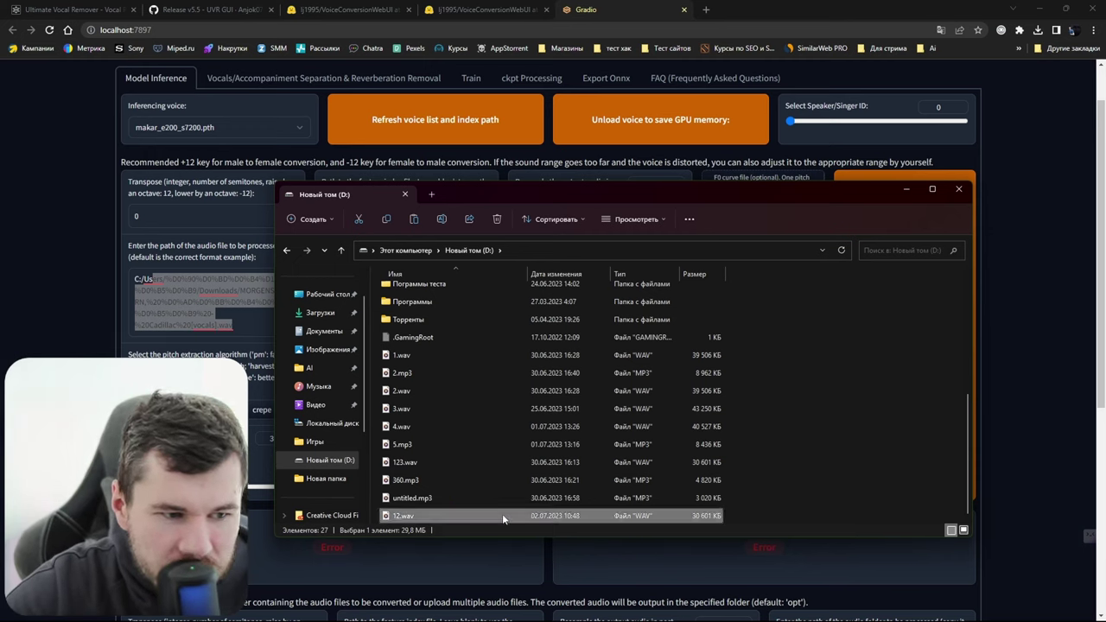
# Replace the path of the audio to be processed with the address of drive D, D:\
pyautogui.click(537, 249)
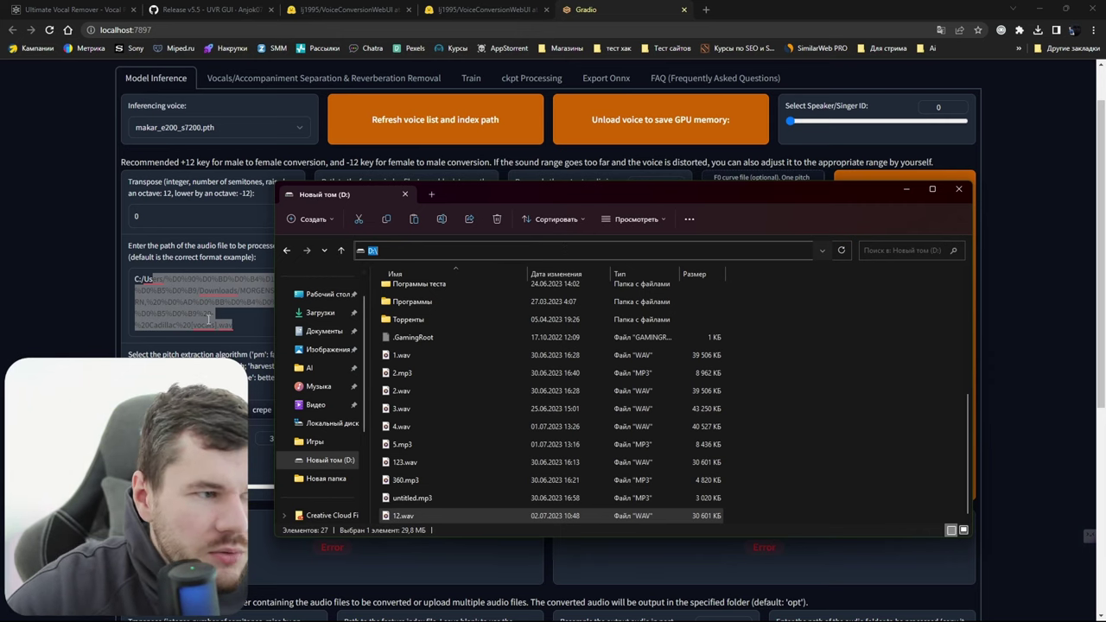
pyautogui.click(246, 328)
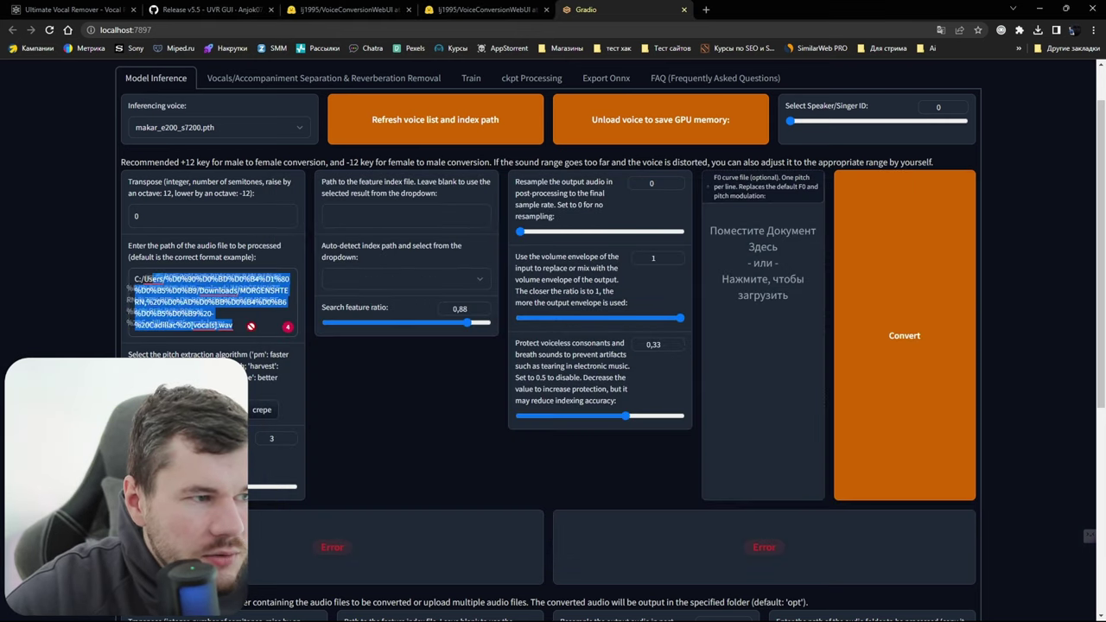
pyautogui.click(254, 328)
pyautogui.hotkey('ctrl', 'a')
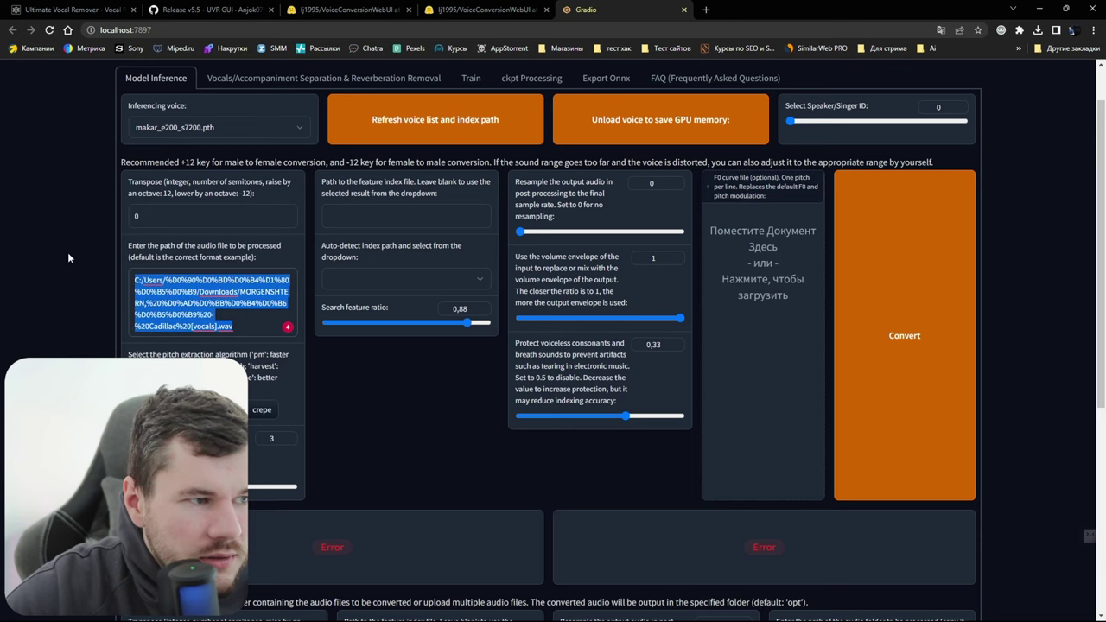
pyautogui.hotkey('ctrl', 'v')
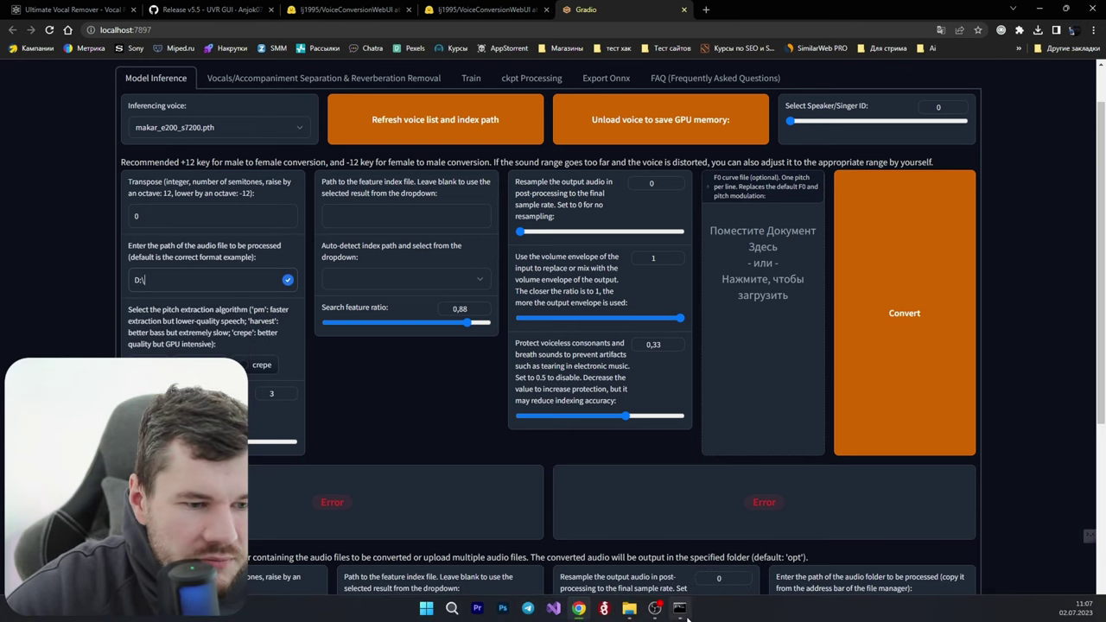
# Append the copied file name 12.wav to the D:\ path of the audio to be processed
pyautogui.click(628, 610)
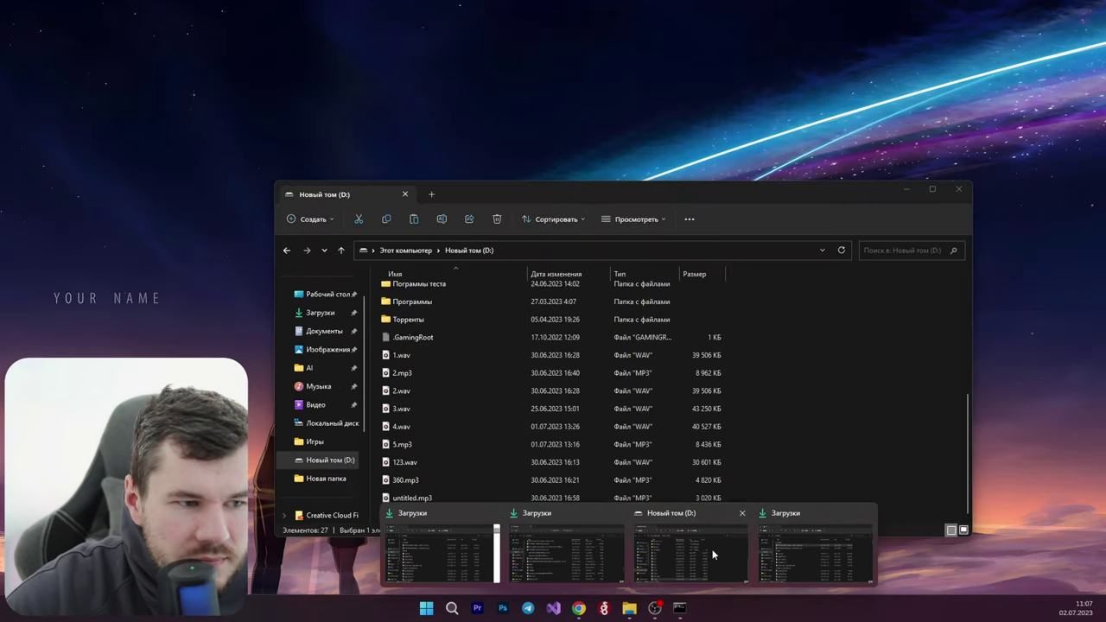
pyautogui.click(712, 548)
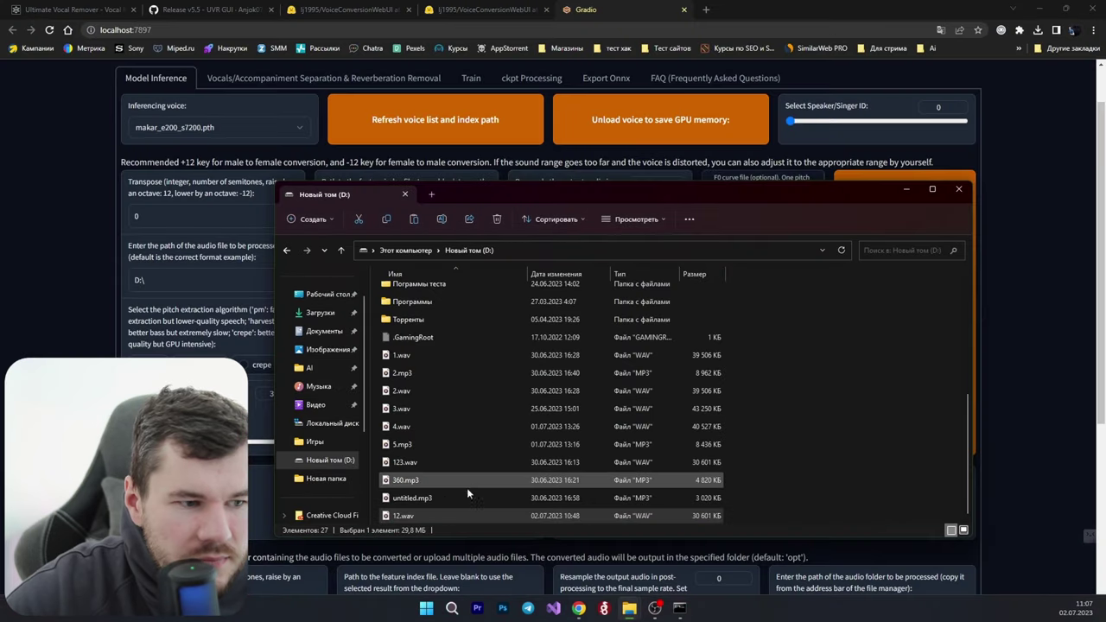
pyautogui.click(411, 516)
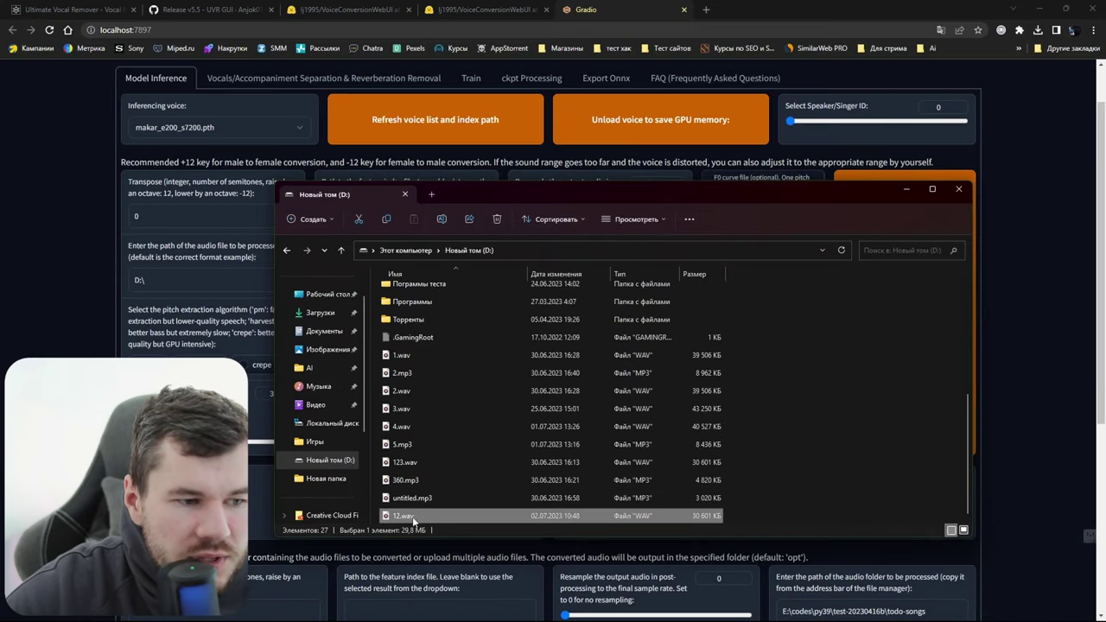
pyautogui.click(164, 280)
pyautogui.hotkey('ctrl', 'v')
# Open 12.wav from drive D in a browser tab and paste its address, reduced to D:/12.wav, as the path of the audio to be processed
pyautogui.moveTo(613, 196); pyautogui.dragTo(848, 186)
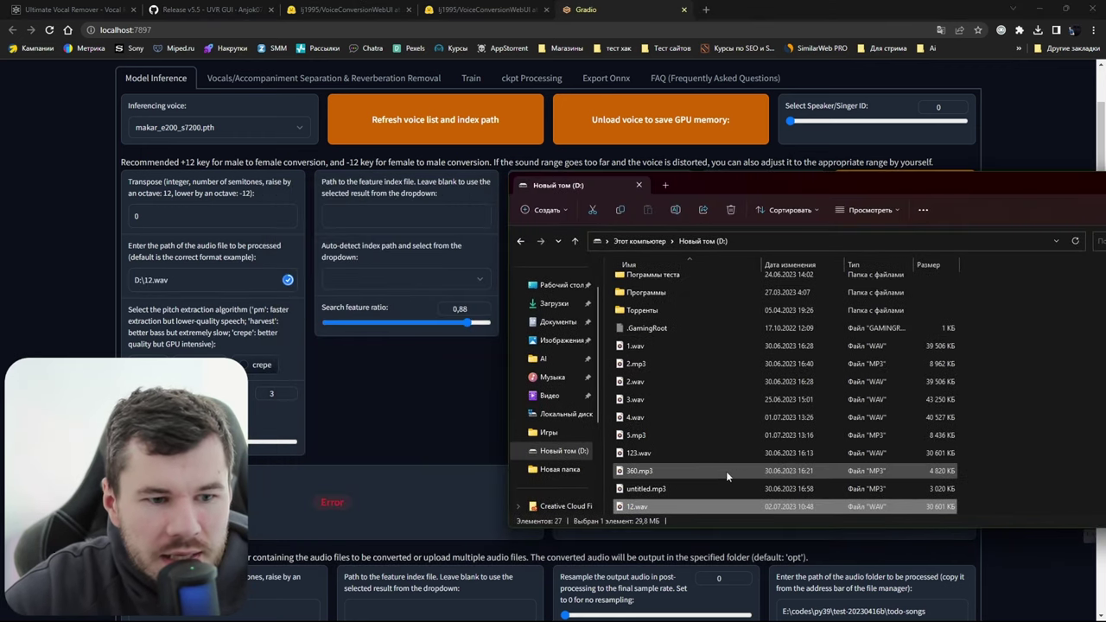
pyautogui.moveTo(709, 506); pyautogui.dragTo(760, 10)
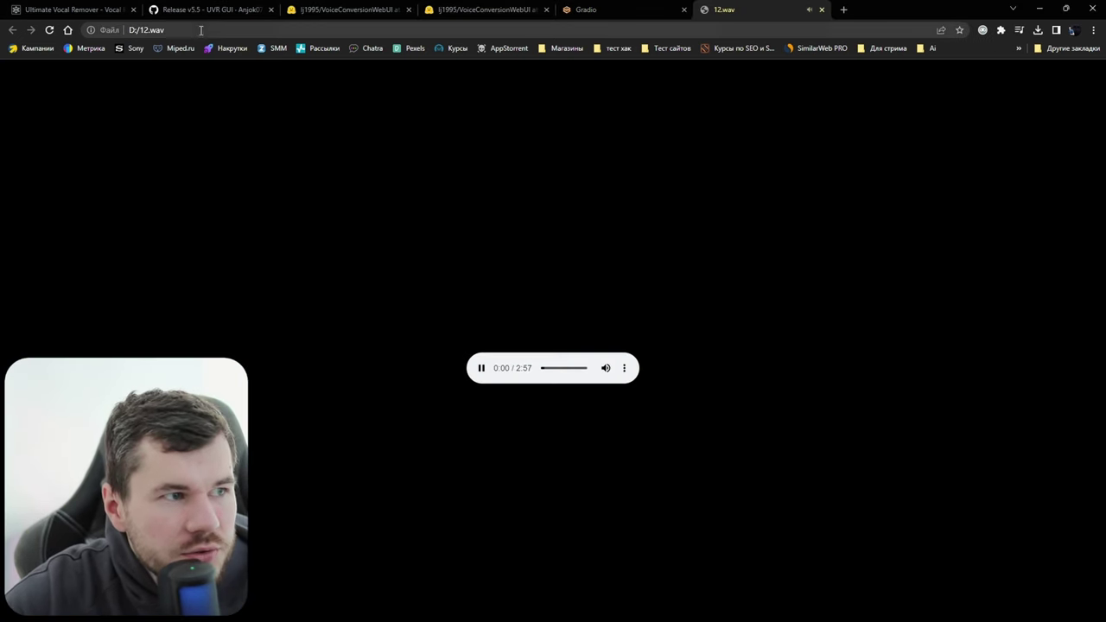
pyautogui.hotkey('ctrl', 'w')
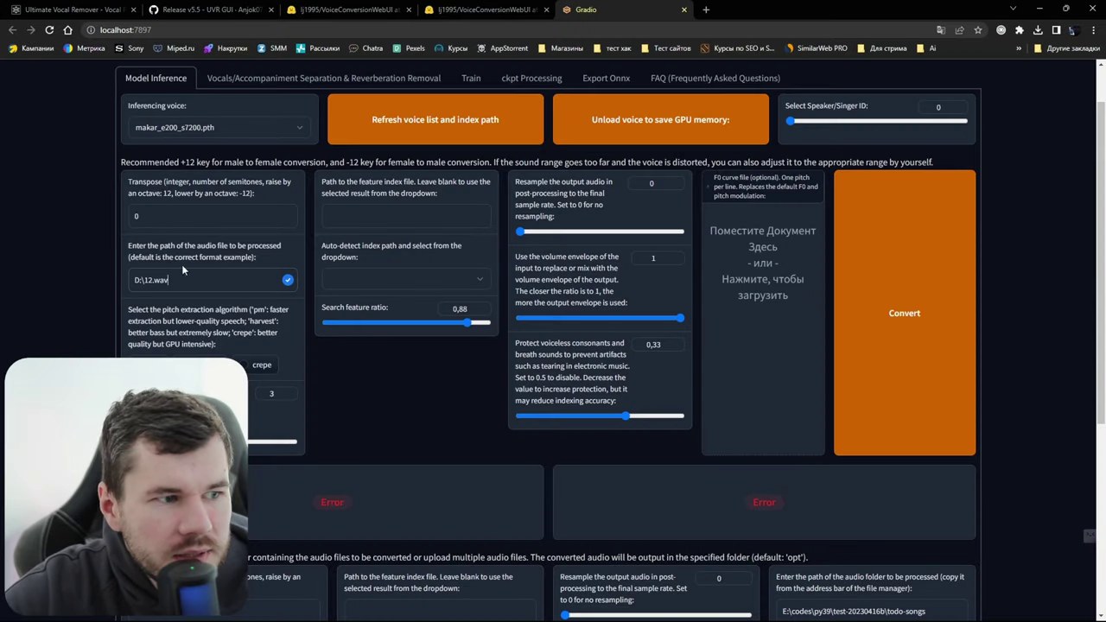
pyautogui.tripleClick(195, 275)
pyautogui.hotkey('ctrl', 'v')
pyautogui.moveTo(155, 281); pyautogui.dragTo(26, 285)
pyautogui.press('BackSpace')
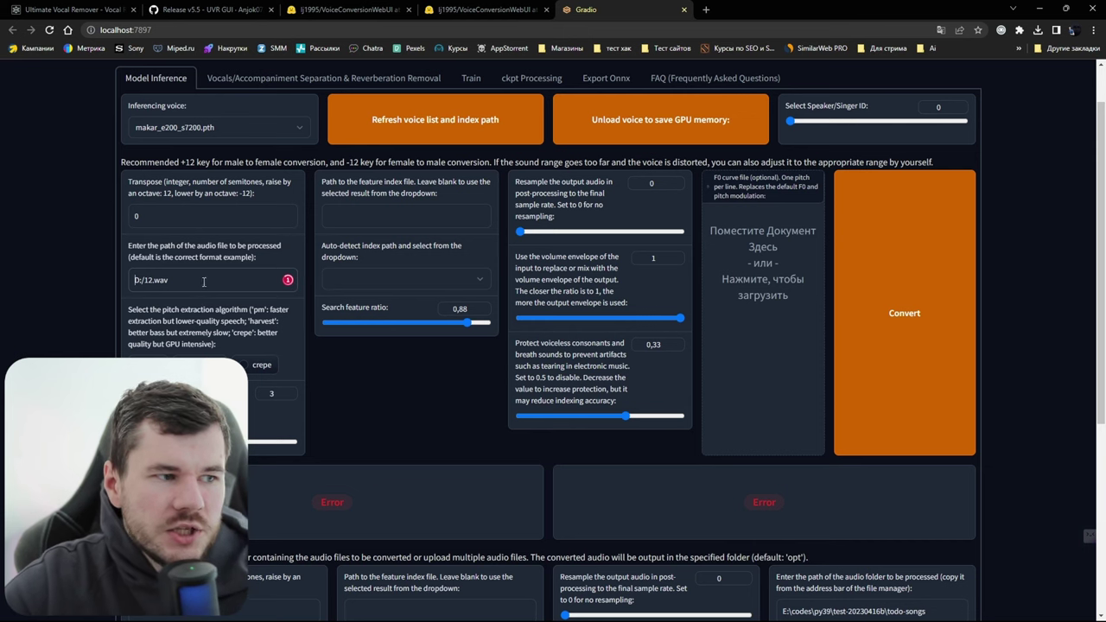
# Check the inference settings and convert D:/12.wav with the makar_e200_s7200.pth voice
pyautogui.scroll(-3, 244, 189)
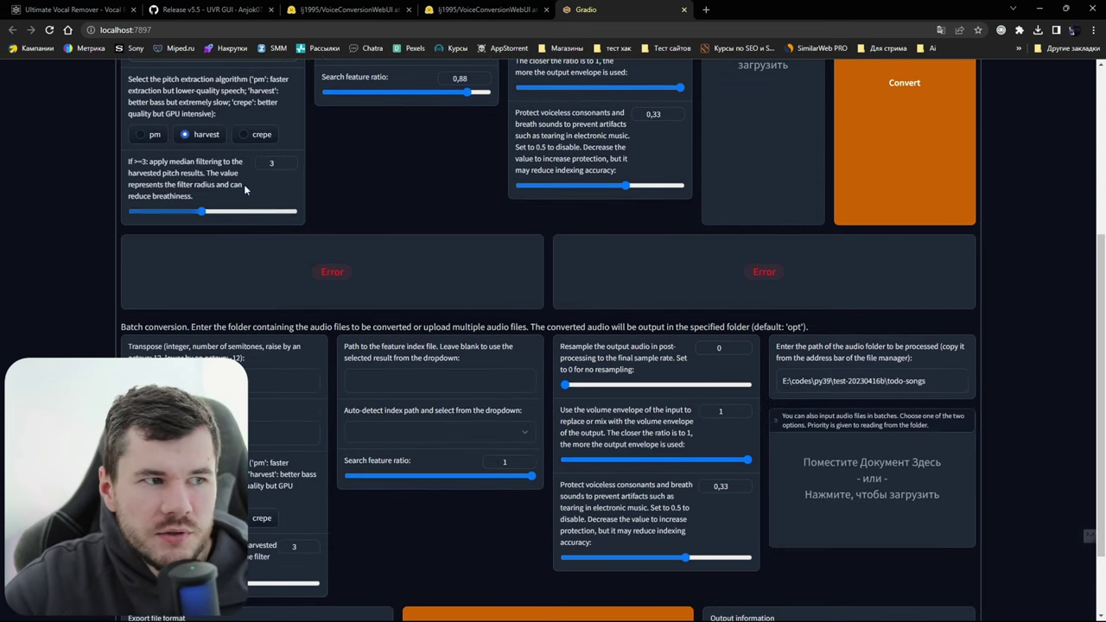
pyautogui.scroll(2, 245, 189)
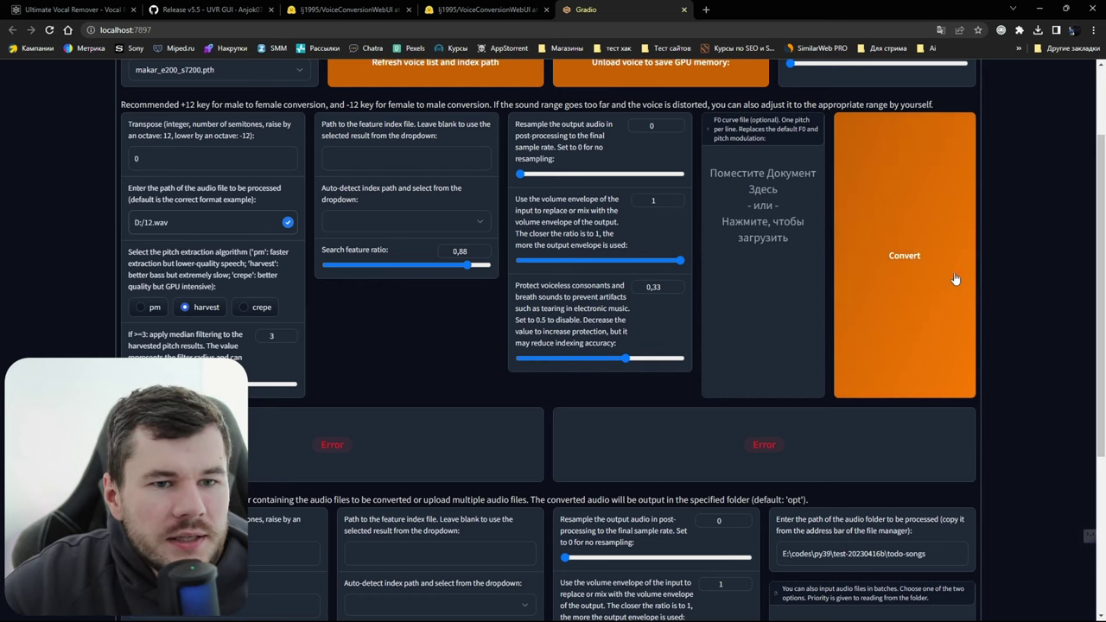
pyautogui.scroll(1, 951, 281)
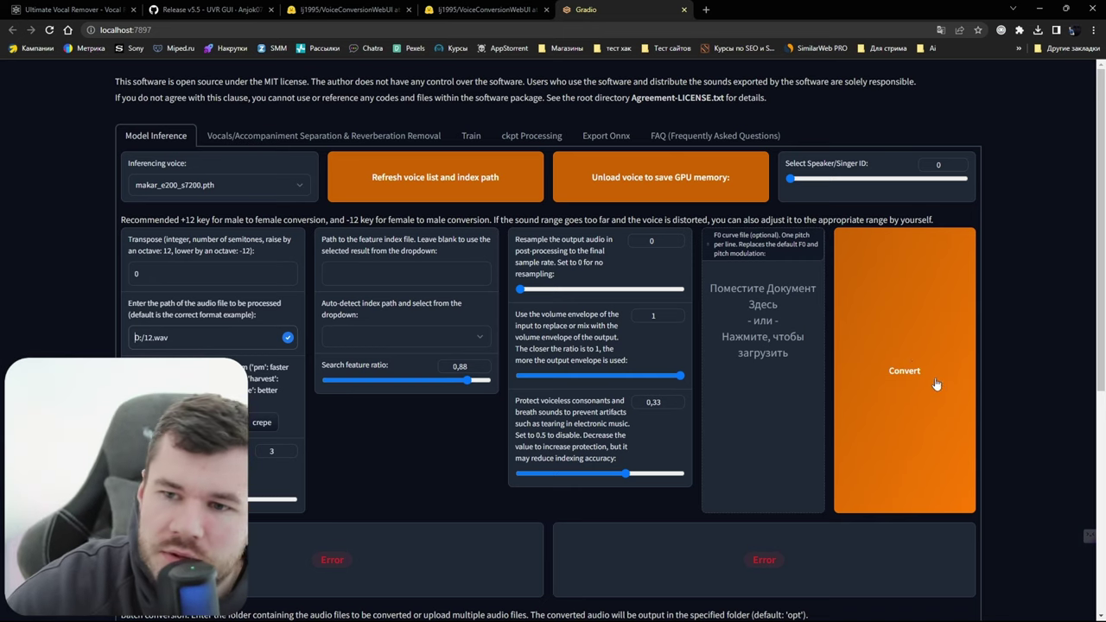
pyautogui.scroll(-1, 830, 432)
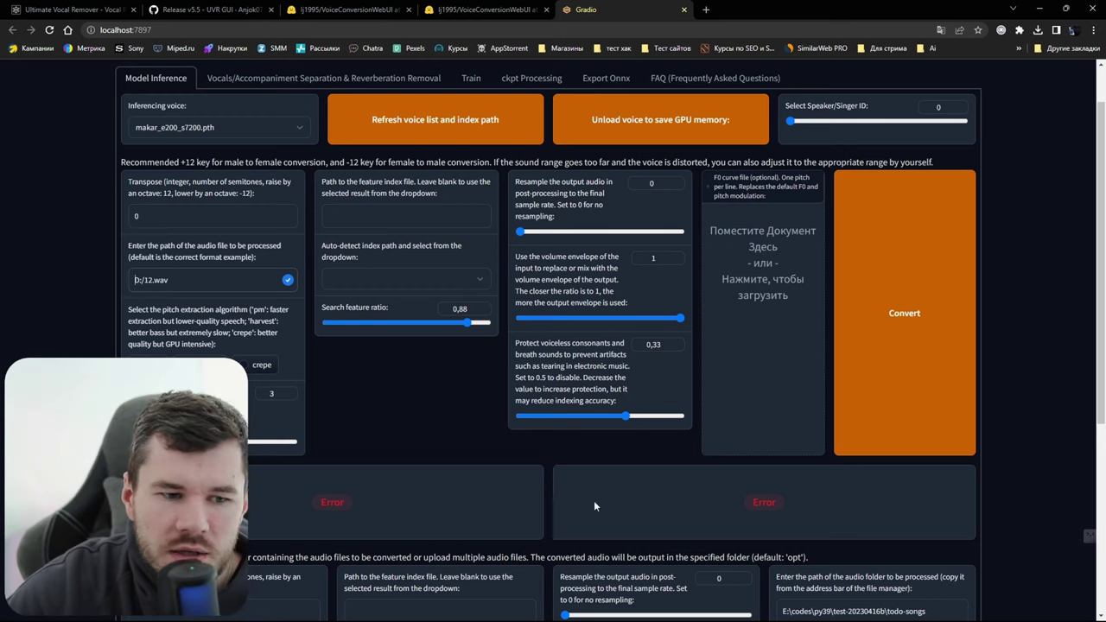
pyautogui.rightClick(933, 493)
pyautogui.press('Escape')
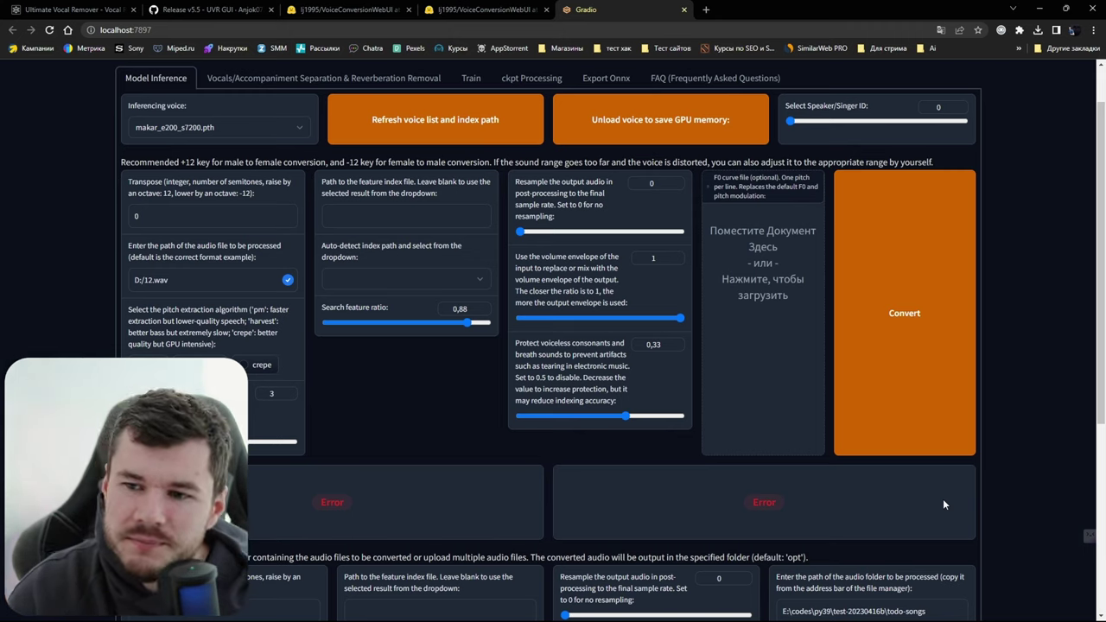
pyautogui.click(931, 326)
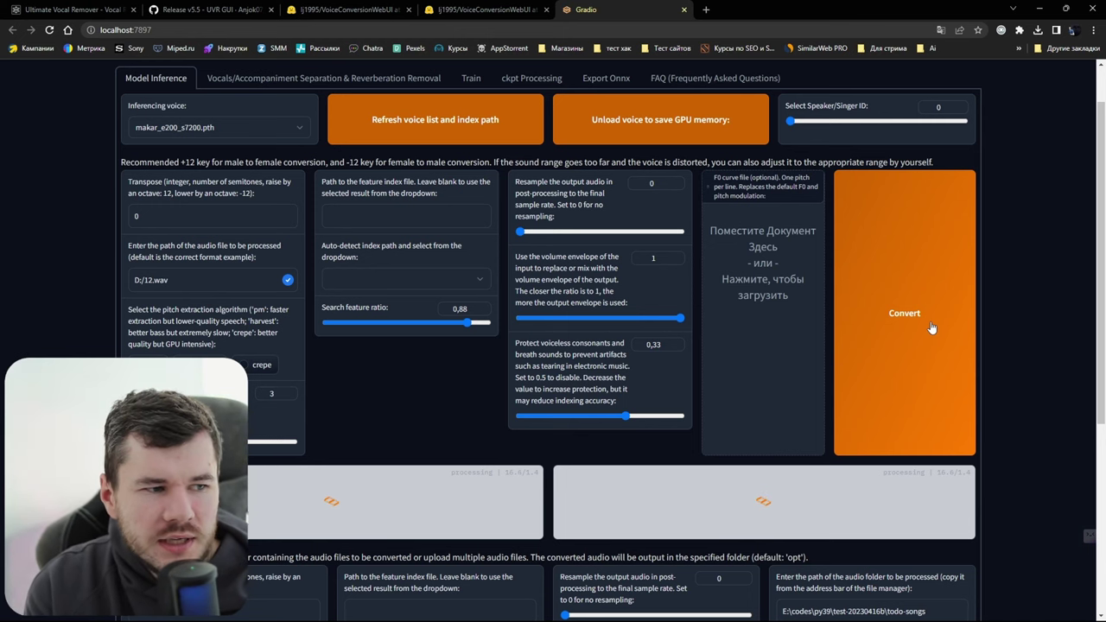
# Listen to several parts of the converted audio and download it
pyautogui.scroll(-1, 382, 283)
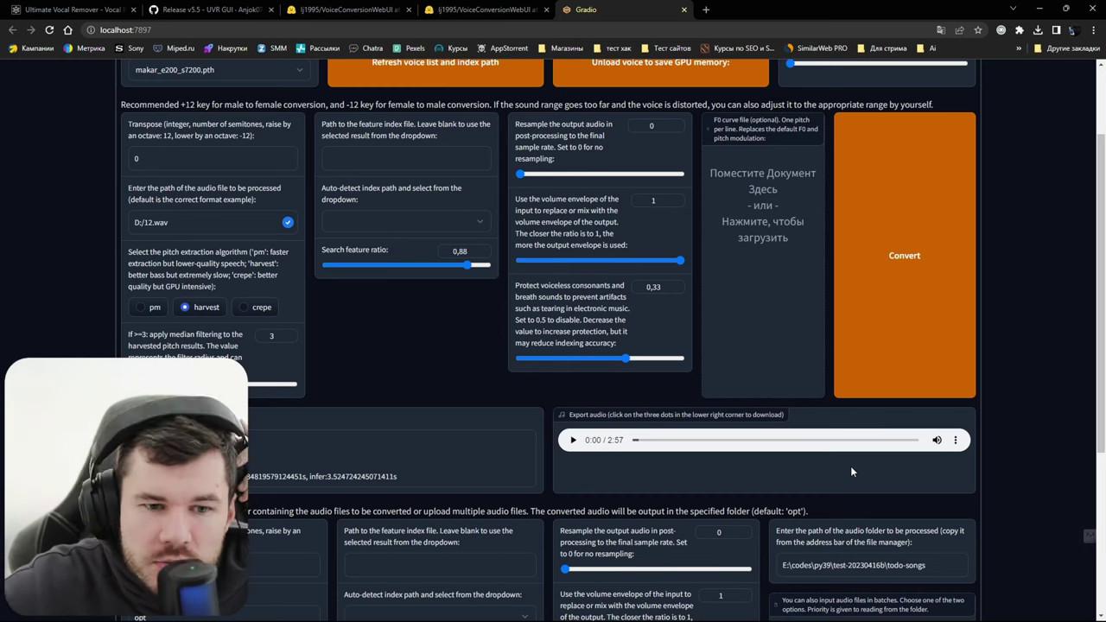
pyautogui.click(572, 440)
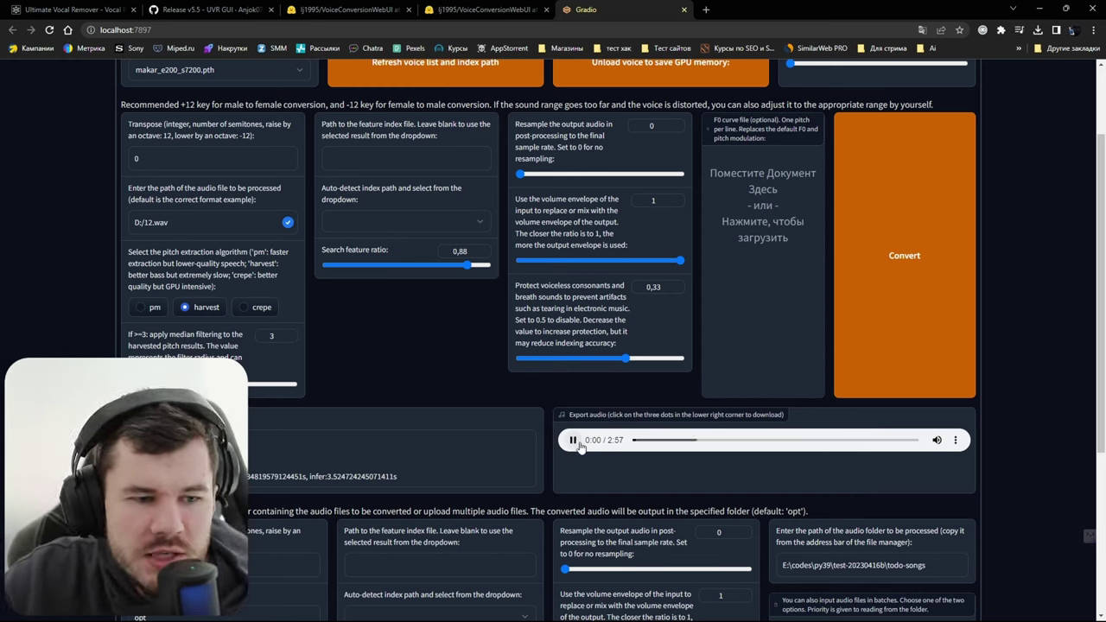
pyautogui.click(651, 441)
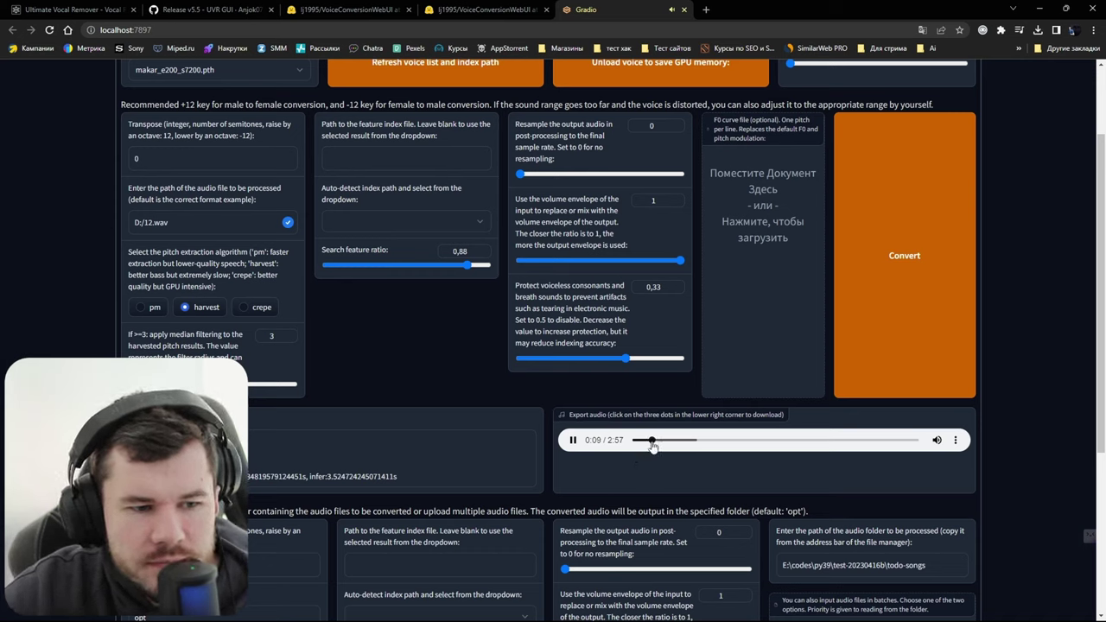
pyautogui.moveTo(664, 445); pyautogui.dragTo(686, 445)
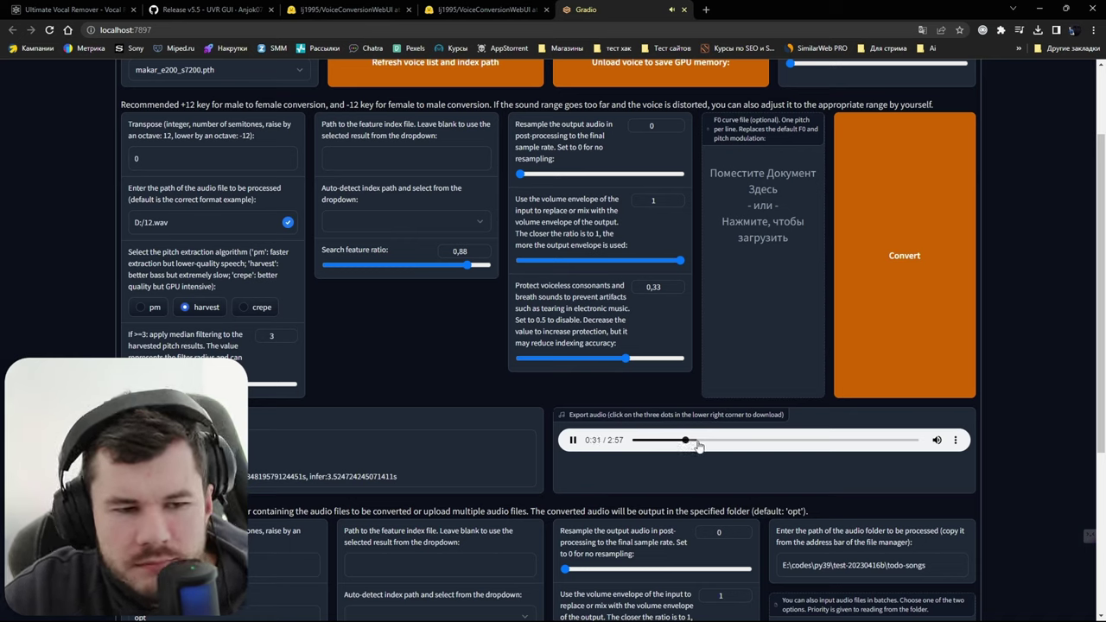
pyautogui.click(696, 446)
pyautogui.moveTo(716, 446); pyautogui.dragTo(747, 451)
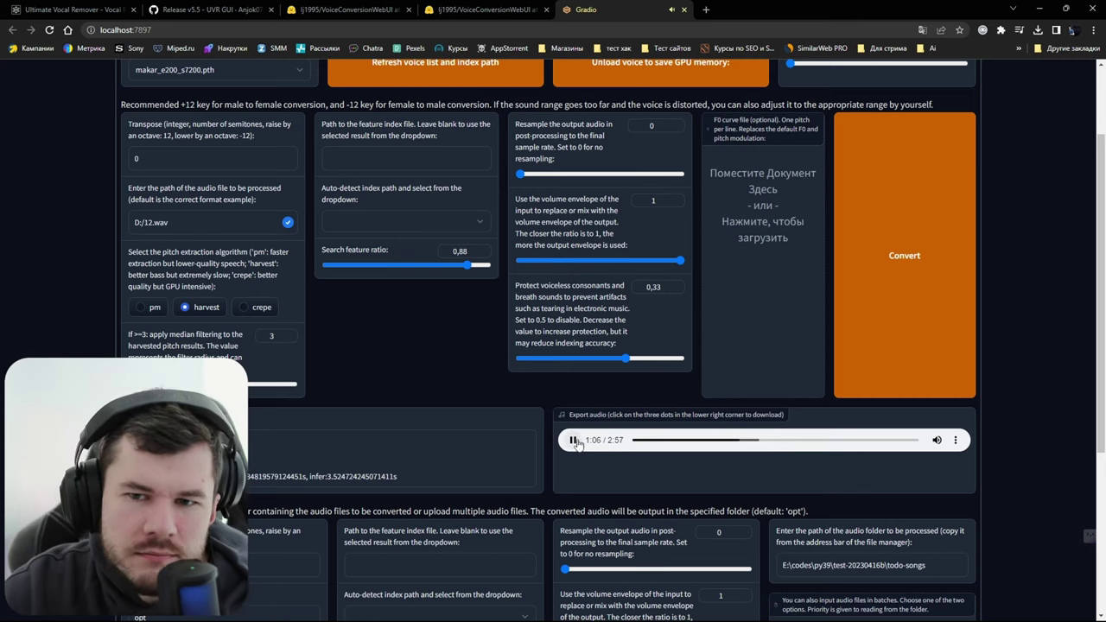
pyautogui.click(956, 443)
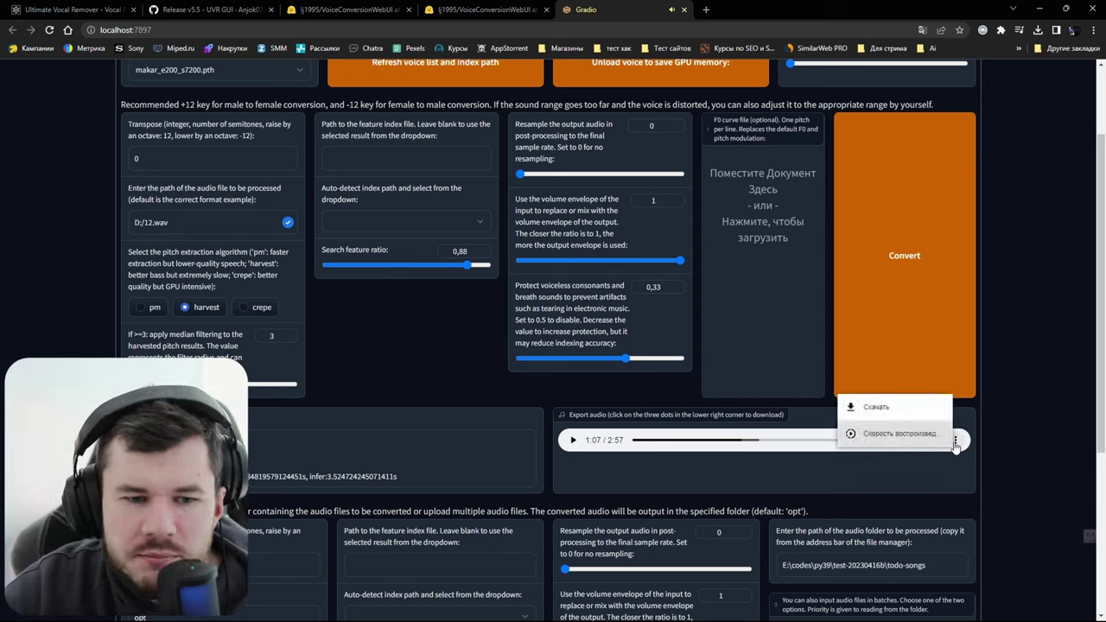
pyautogui.click(879, 408)
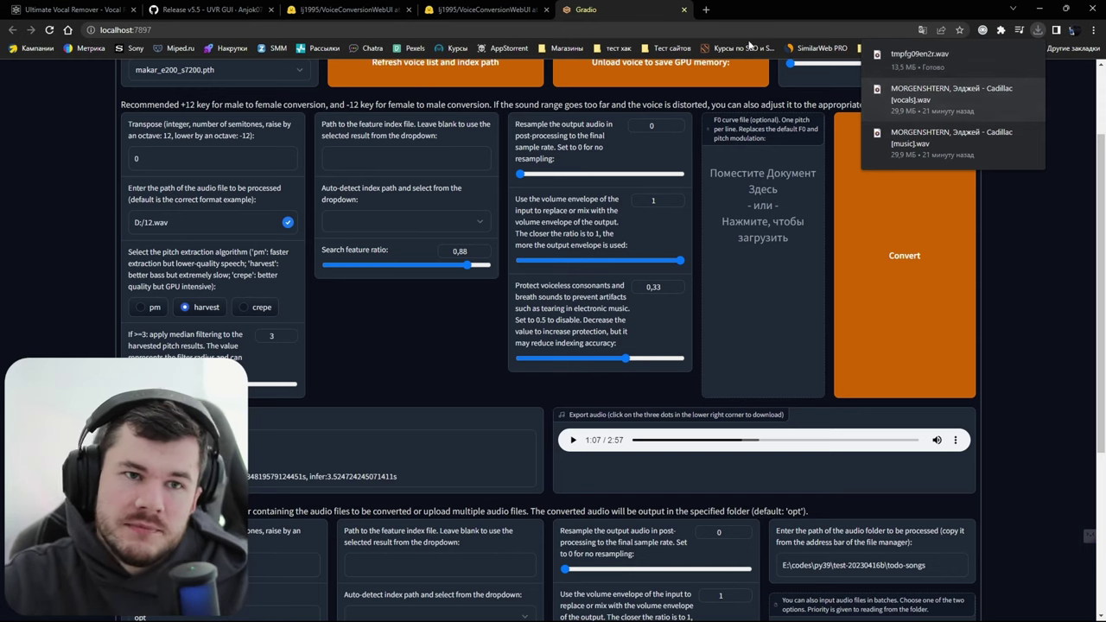
# Open the bookmarked vocalremover.org site in a new tab and go to its song joiner
pyautogui.click(704, 10)
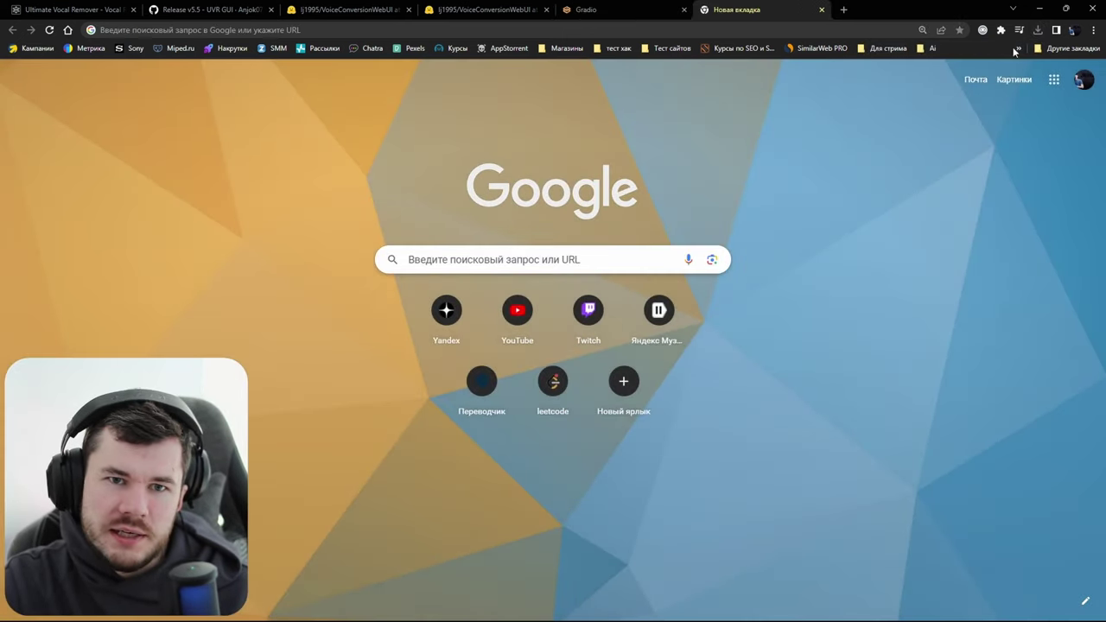
pyautogui.click(1018, 49)
pyautogui.click(766, 98)
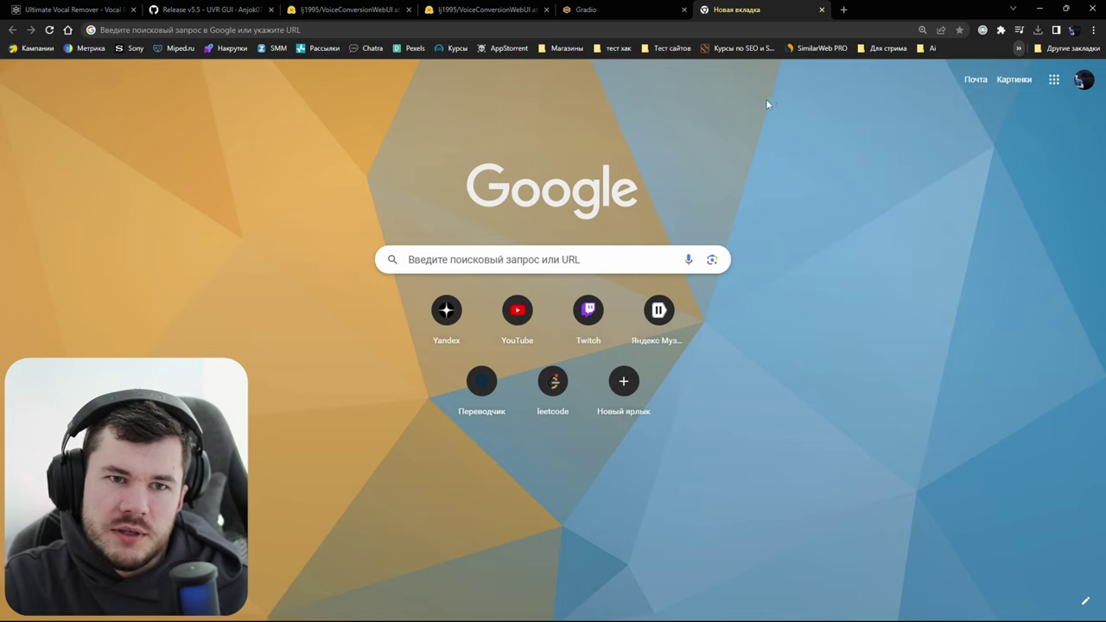
pyautogui.click(929, 48)
pyautogui.click(832, 83)
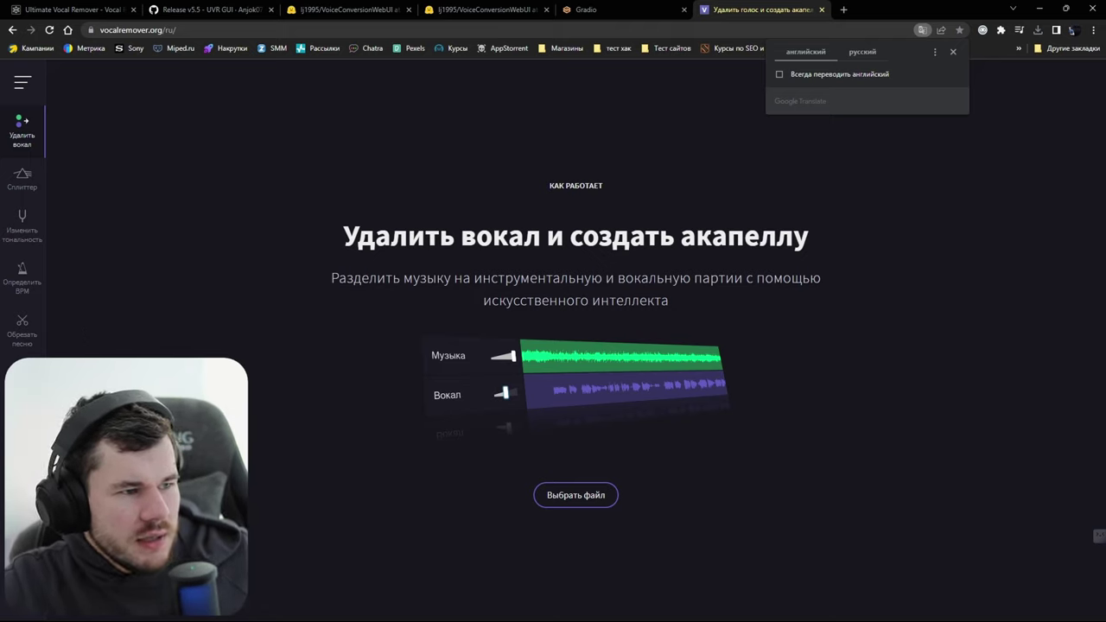
pyautogui.click(21, 385)
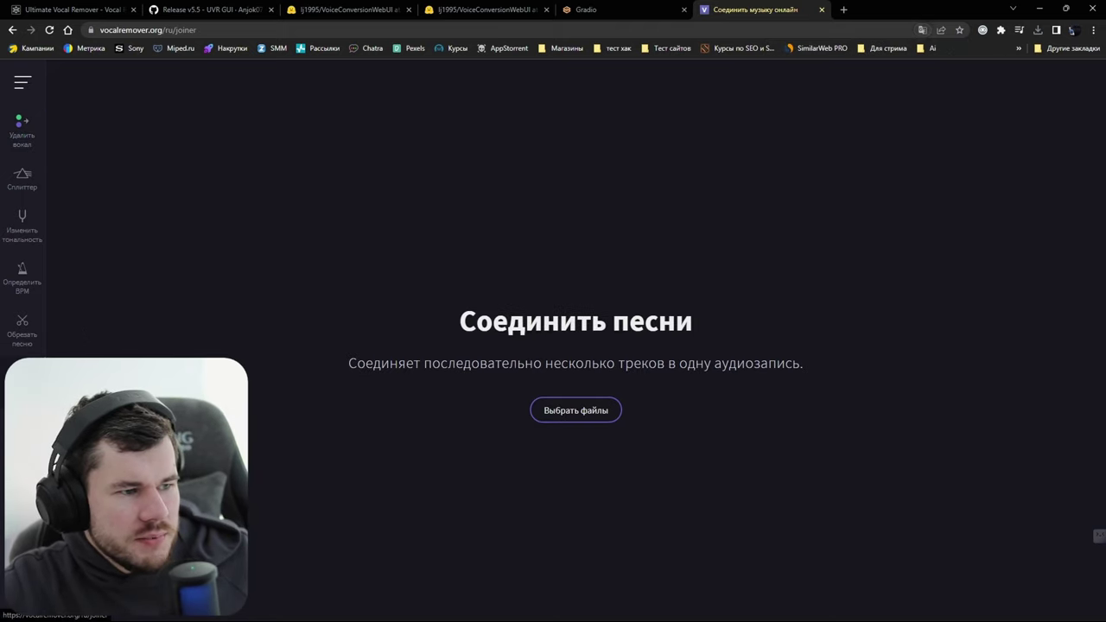
# Add the converted vocals tmpfg09en2r.wav and the Cadillac [music].wav instrumental to the song joiner
pyautogui.click(585, 419)
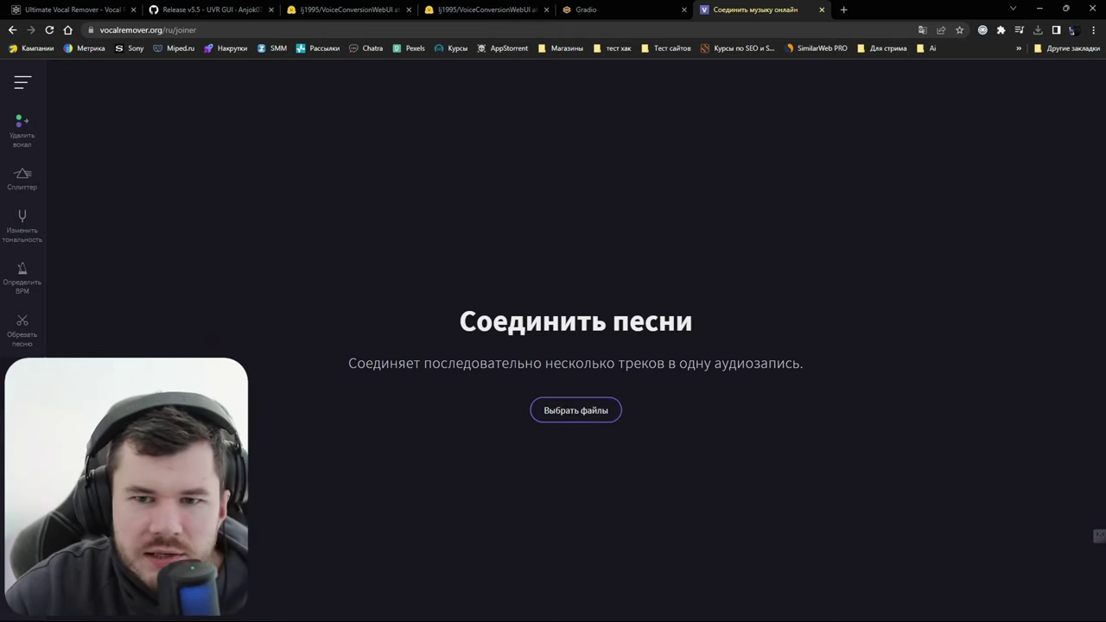
pyautogui.press('super+e')
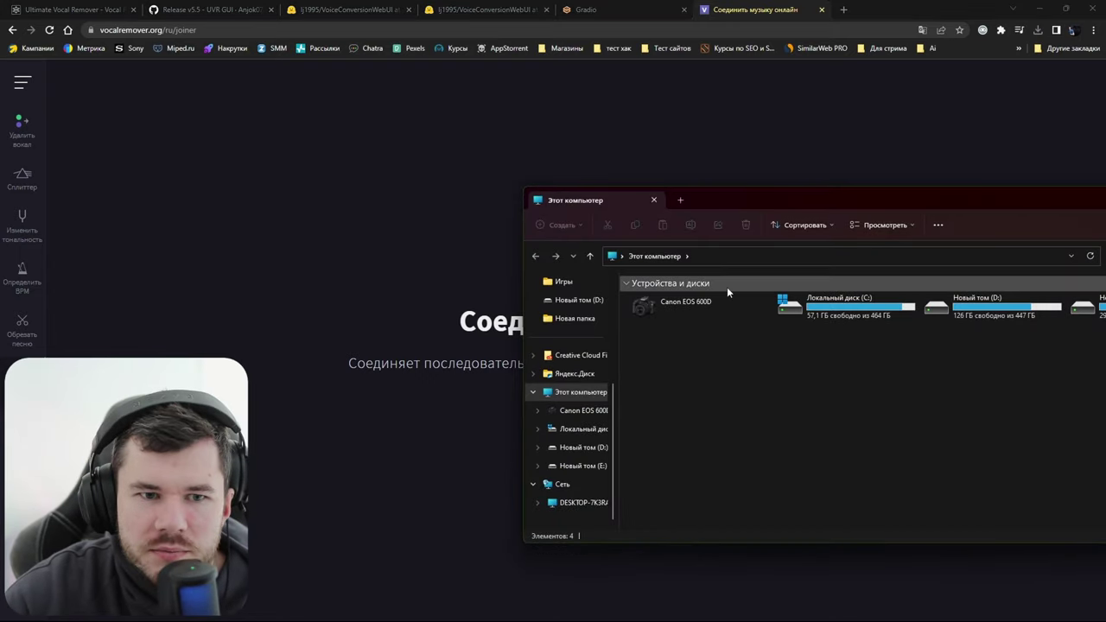
pyautogui.moveTo(859, 203); pyautogui.dragTo(1105, 207)
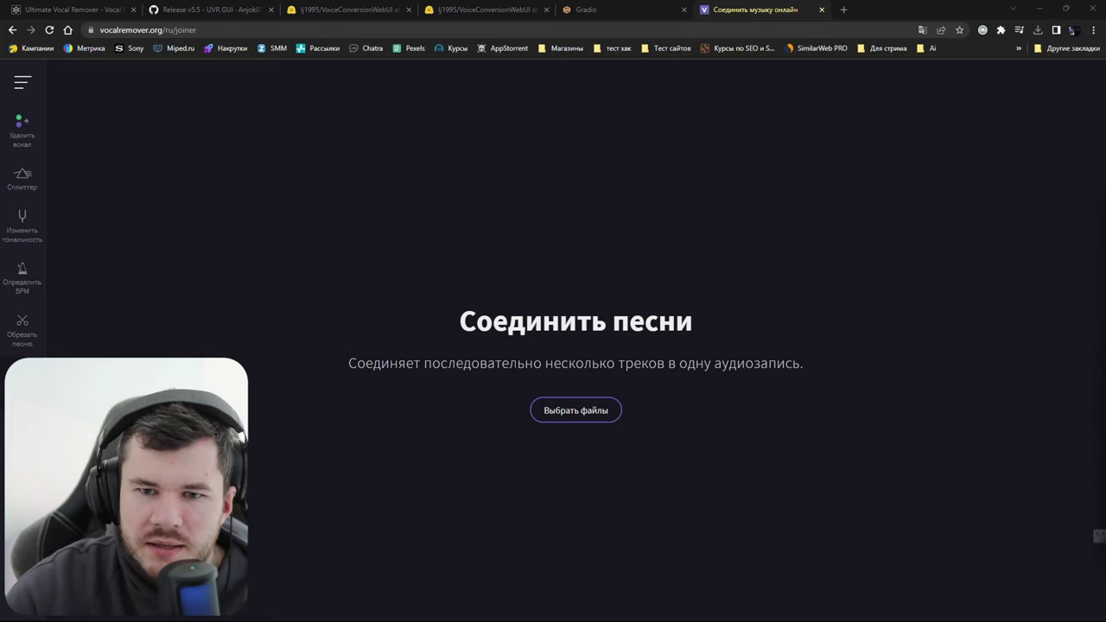
pyautogui.moveTo(1105, 302); pyautogui.dragTo(566, 346)
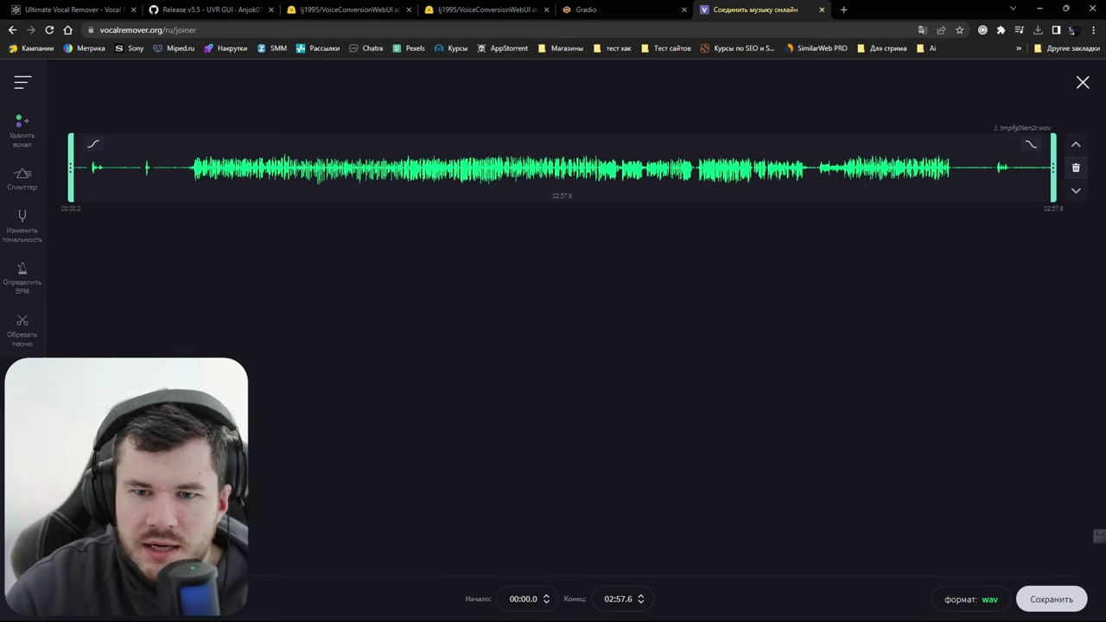
pyautogui.moveTo(1105, 345); pyautogui.dragTo(358, 346)
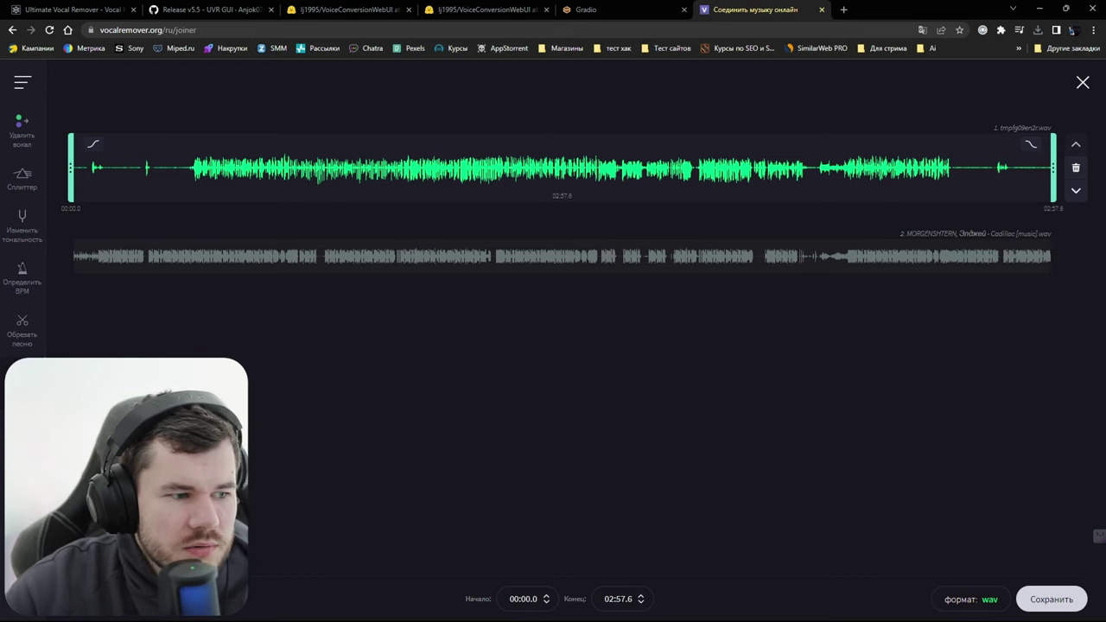
# Play the joined tracks and jump to about 01:41 in the vocals to check how they sound
pyautogui.press('space')
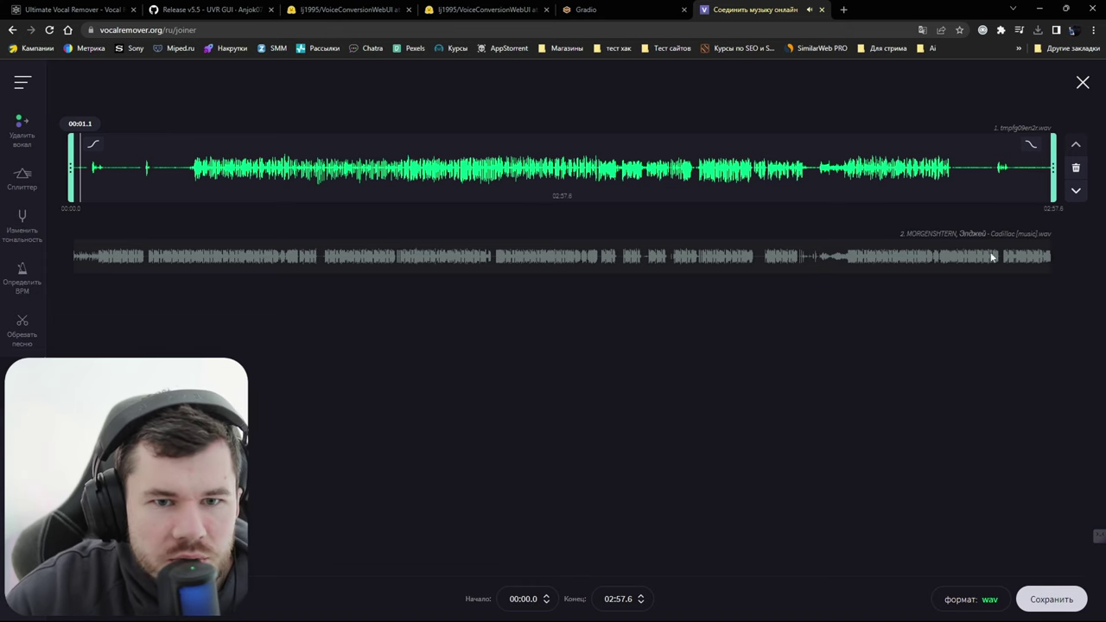
pyautogui.click(927, 256)
pyautogui.click(650, 176)
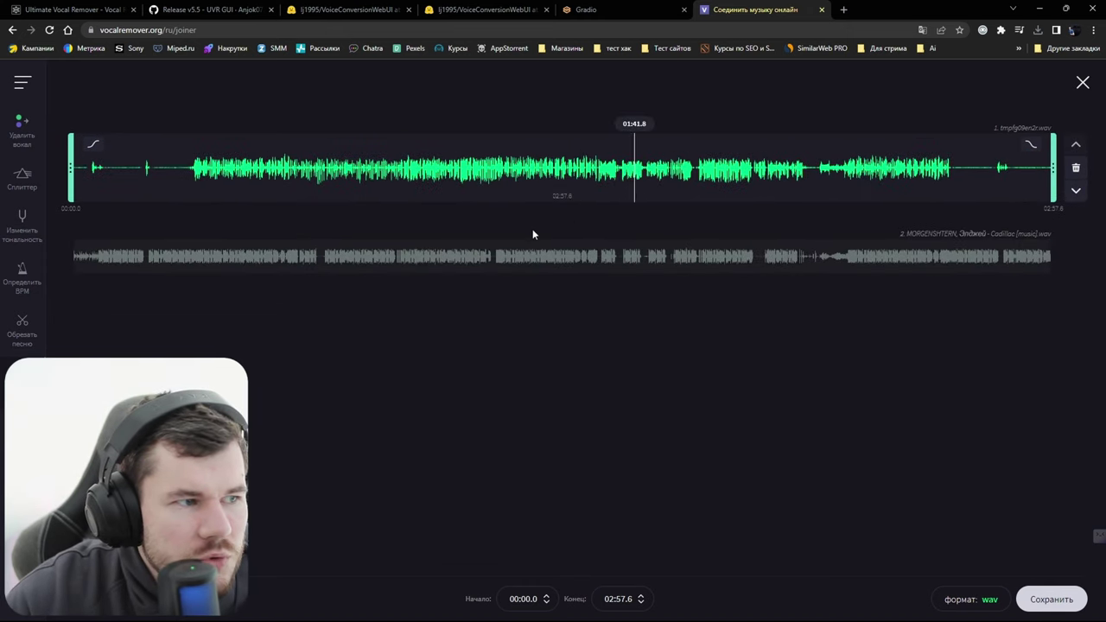
# Save the joined song as an MP3 and play tmpfg09en2r_join.mp3 in the media player briefly before closing it
pyautogui.click(602, 265)
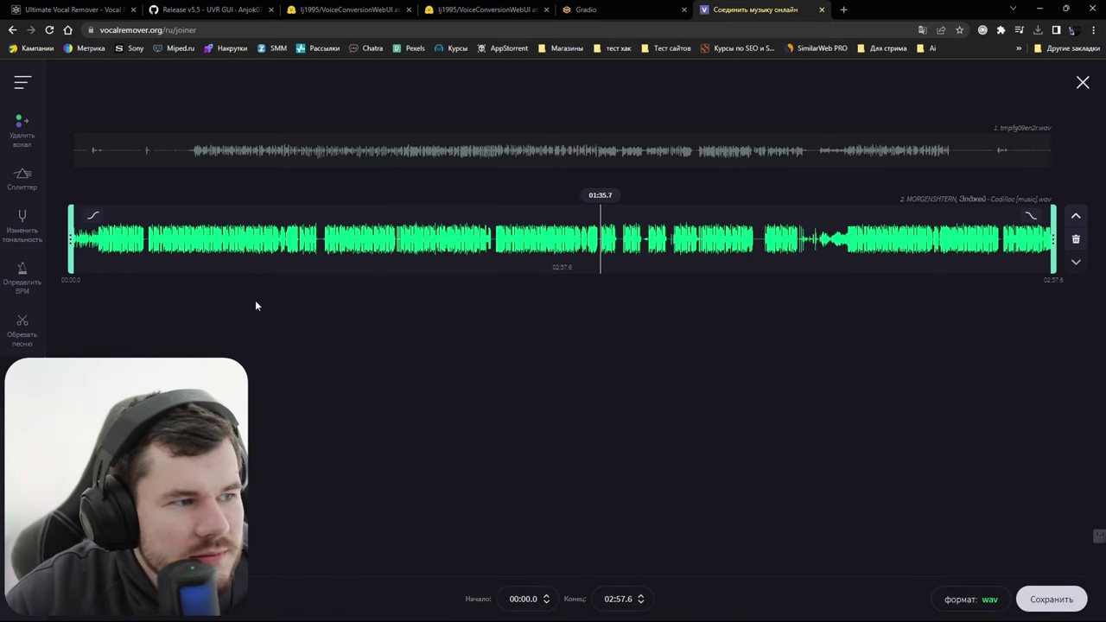
pyautogui.click(989, 598)
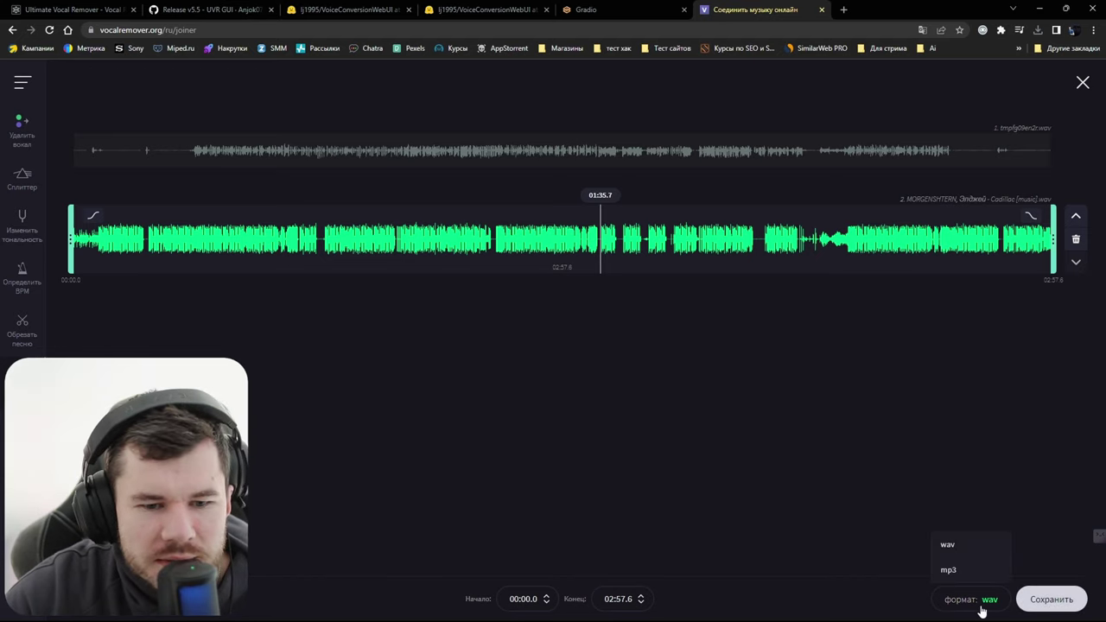
pyautogui.click(961, 567)
pyautogui.click(1055, 599)
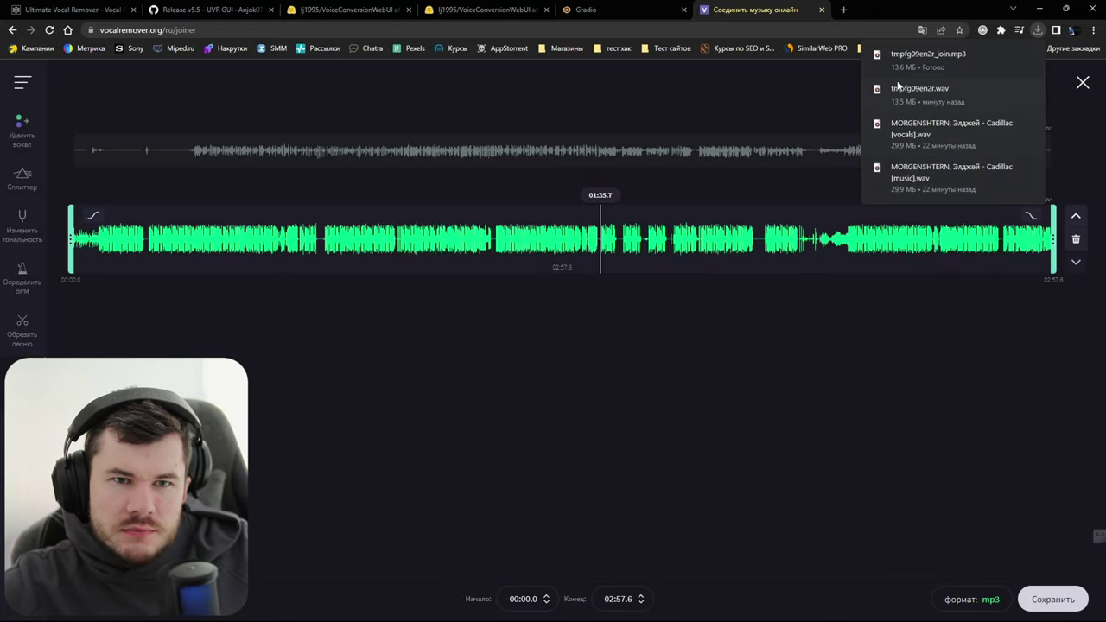
pyautogui.click(925, 62)
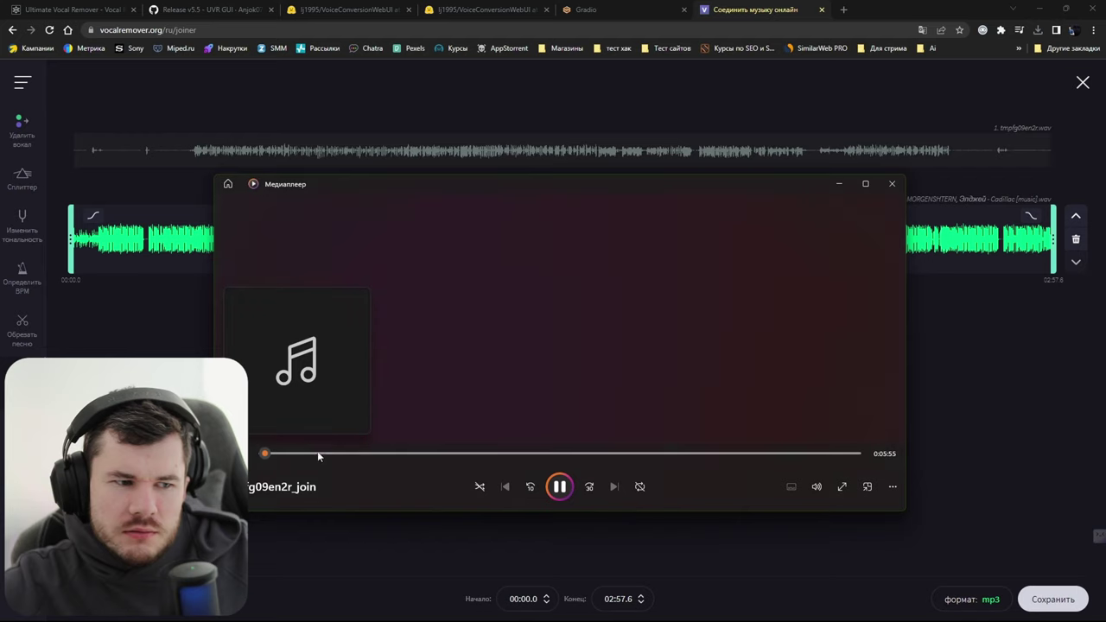
pyautogui.click(892, 183)
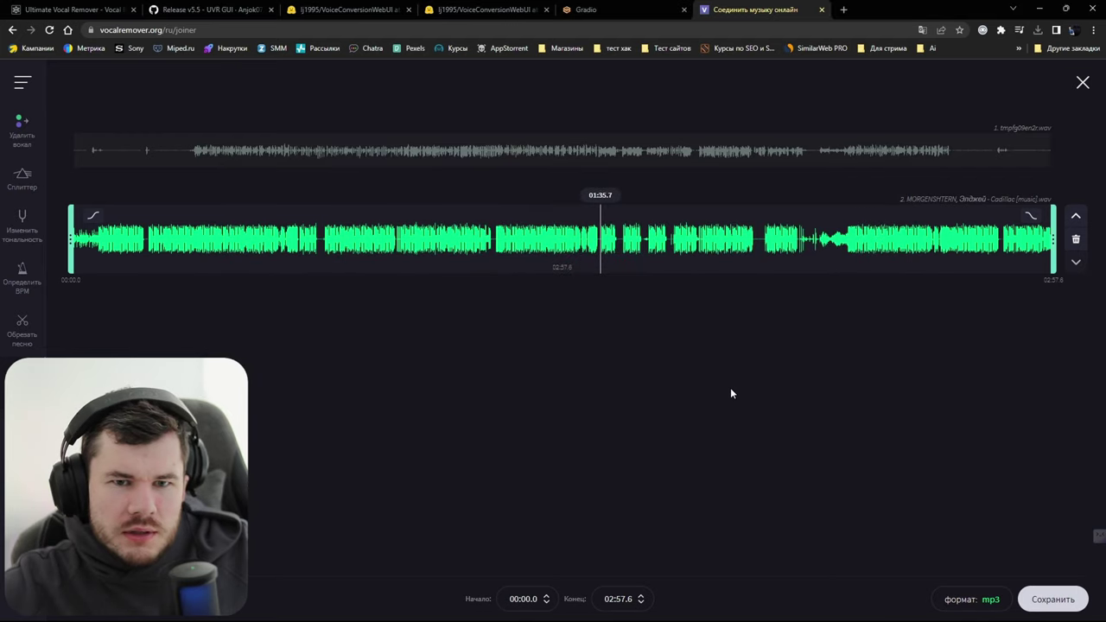
# Add another copy of the Cadillac [music].wav instrumental to the joiner, keeping the converted vocals as the first track
pyautogui.click(1076, 216)
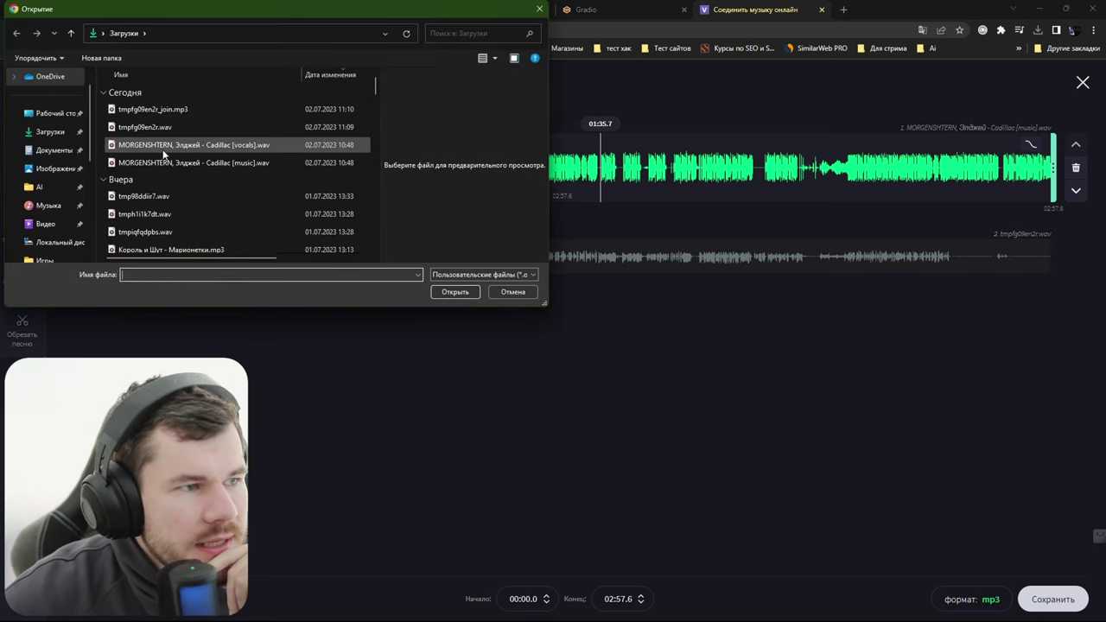
pyautogui.doubleClick(194, 145)
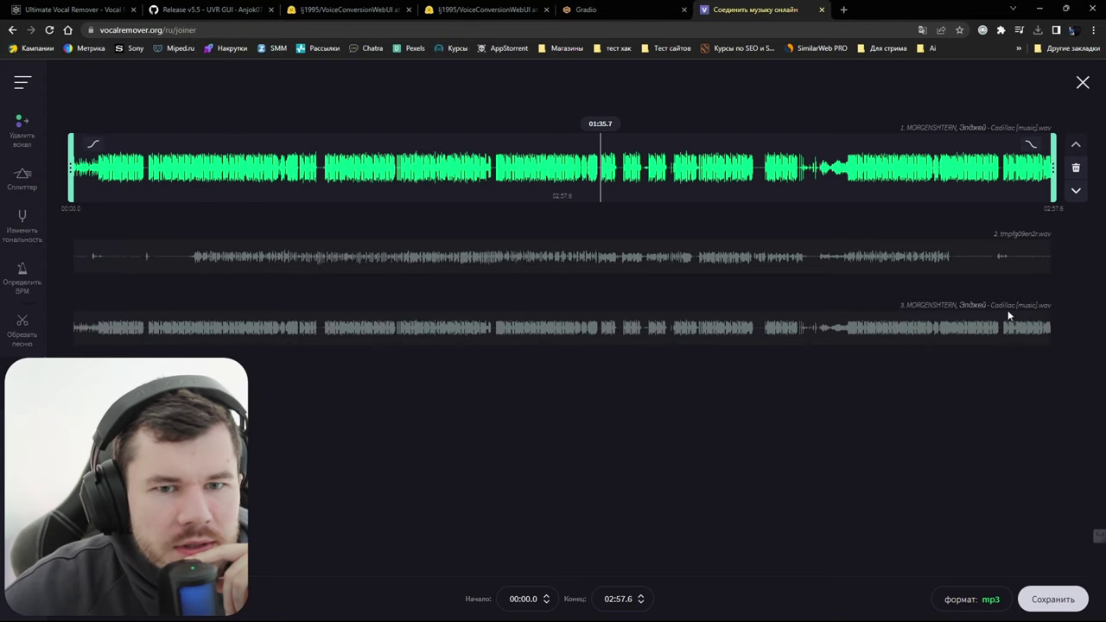
pyautogui.click(1075, 190)
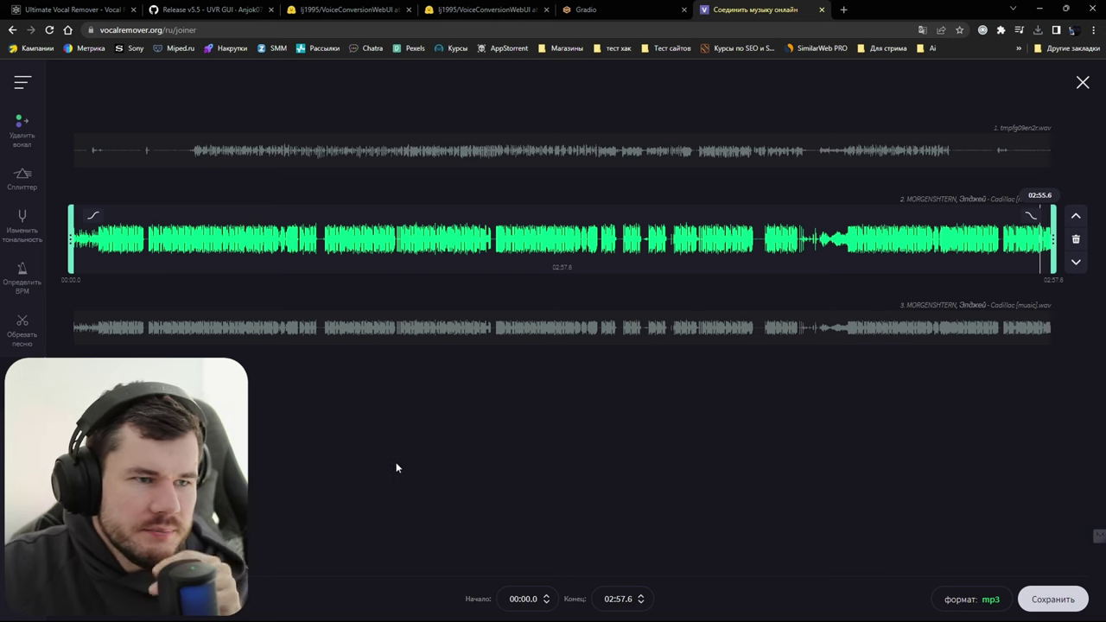
# Switch to FL Studio and open the Downloads folder in File Explorer beside its playlist
pyautogui.click(20, 89)
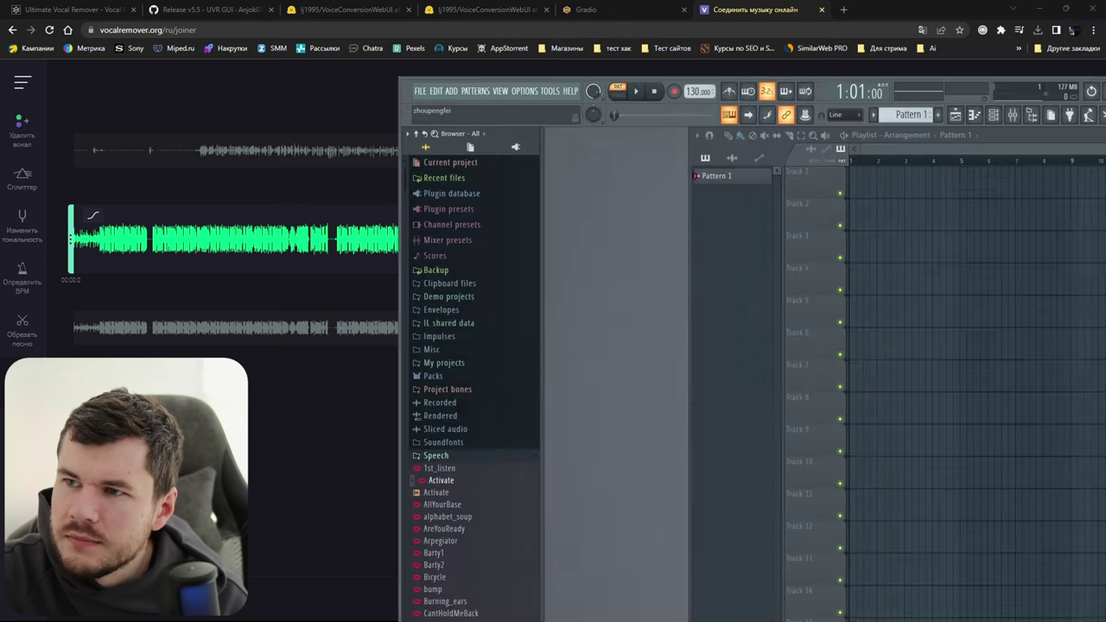
pyautogui.moveTo(1105, 33); pyautogui.dragTo(968, 30)
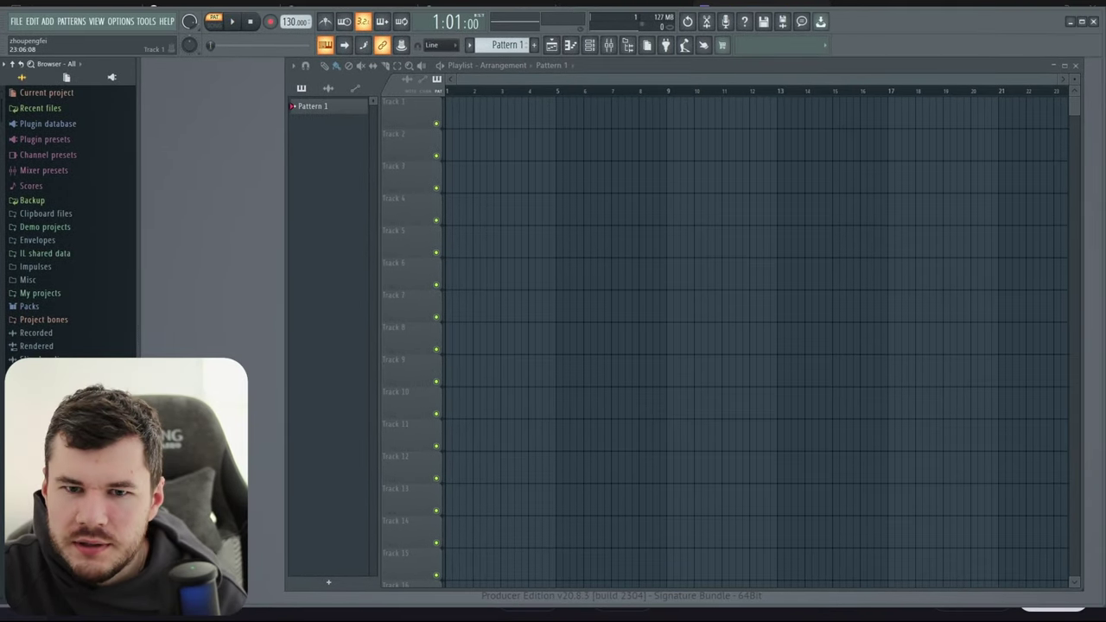
pyautogui.click(1027, 206)
pyautogui.moveTo(930, 184); pyautogui.dragTo(1105, 186)
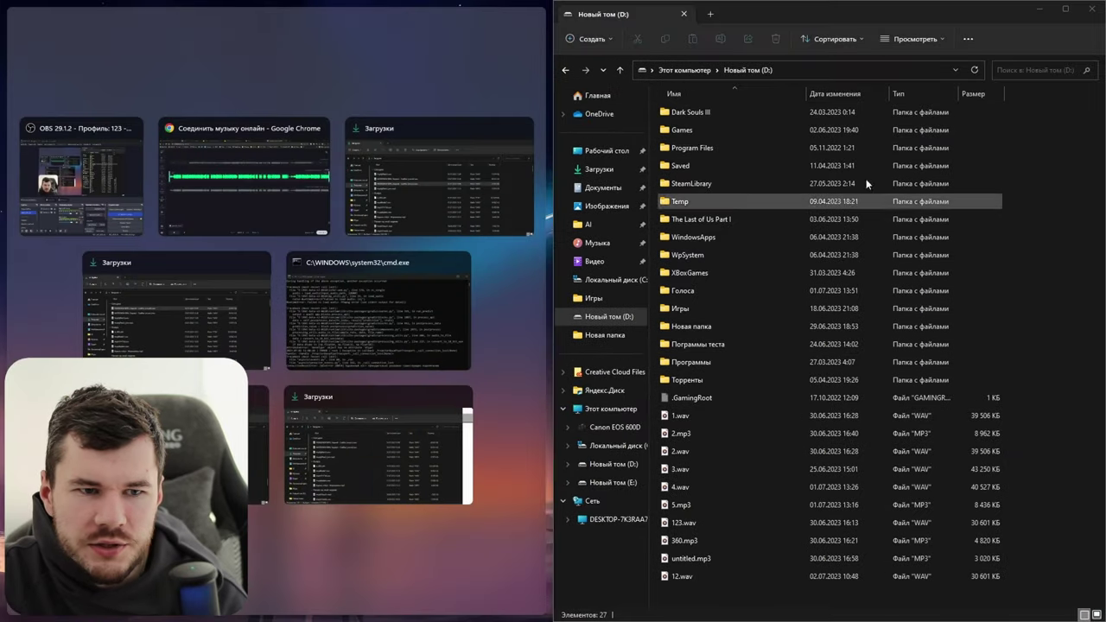
pyautogui.click(540, 373)
pyautogui.click(599, 170)
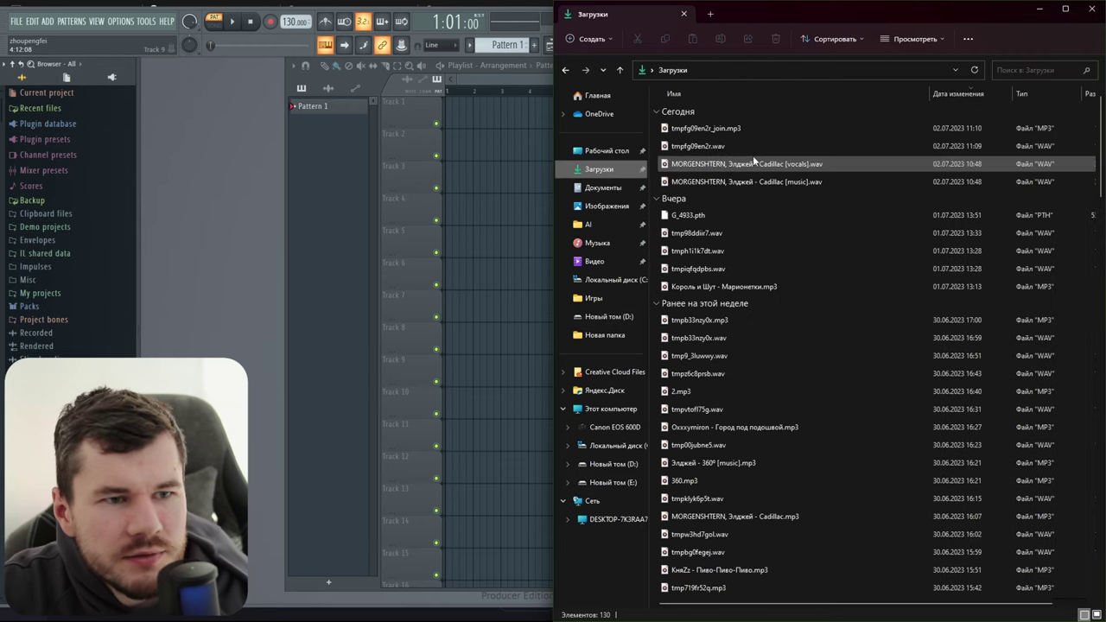
# Place the converted vocals tmpfg09en2r.wav on Track 1 and the Cadillac [music].wav instrumental on Track 2, both at the start of the playlist
pyautogui.moveTo(748, 141); pyautogui.dragTo(449, 124)
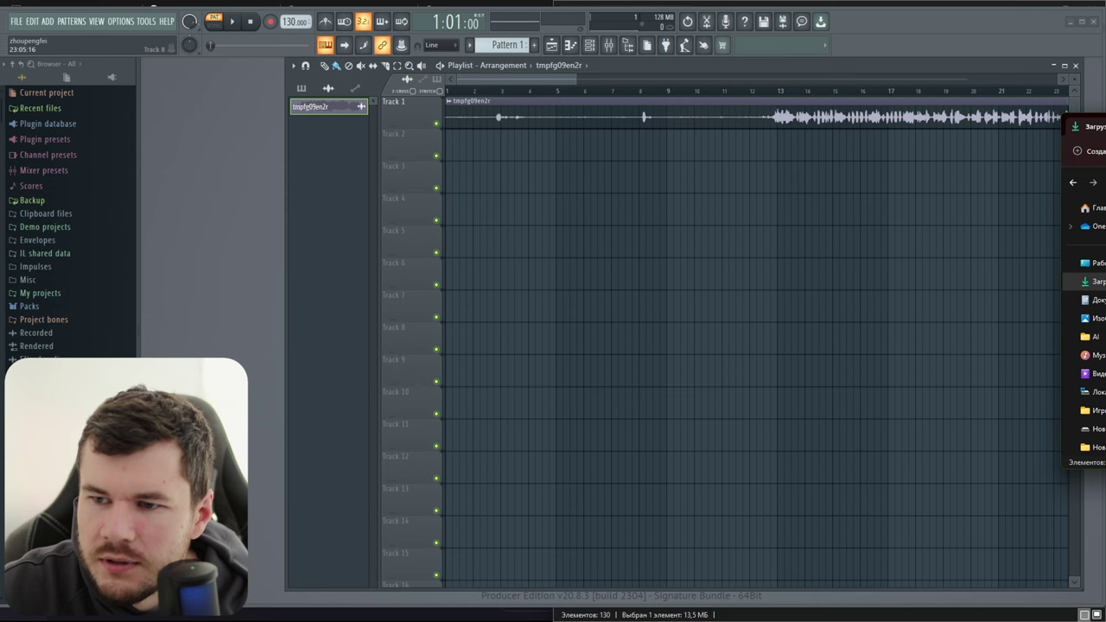
pyautogui.moveTo(1090, 126); pyautogui.dragTo(599, 226)
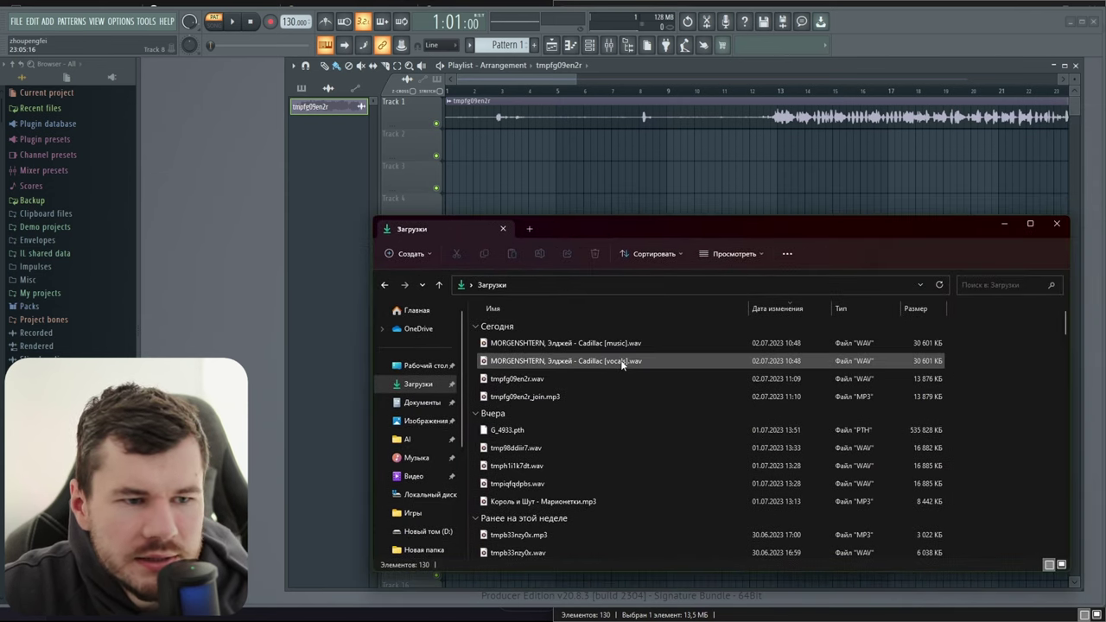
pyautogui.moveTo(605, 343); pyautogui.dragTo(447, 159)
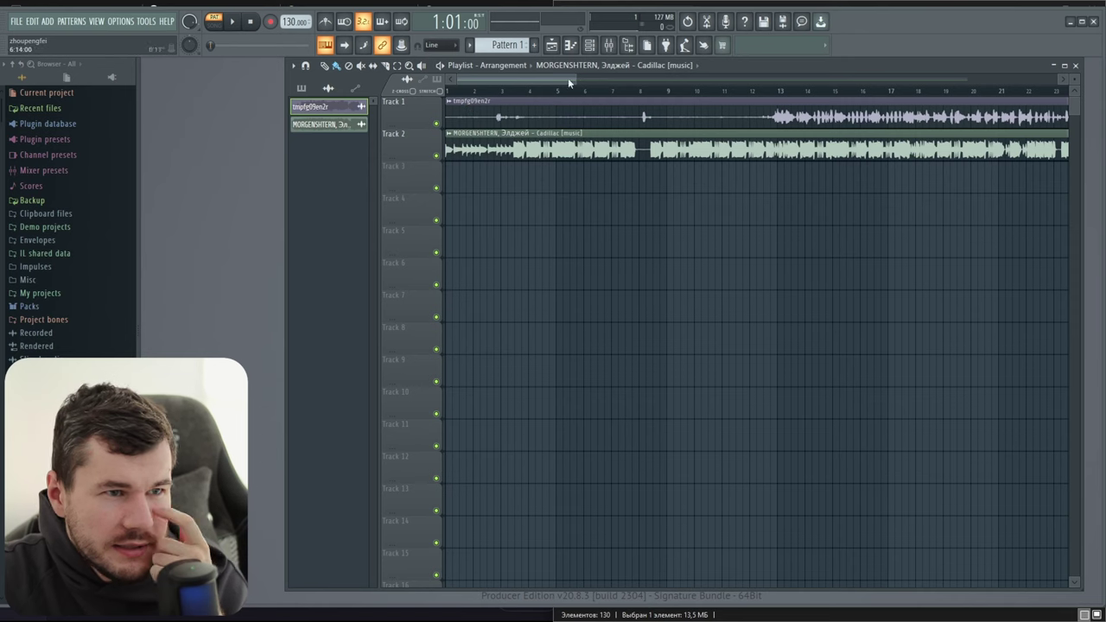
# Export the project to the desktop as an MP3 file named 23213213 and render it with the default settings
pyautogui.click(16, 20)
pyautogui.moveTo(52, 122)
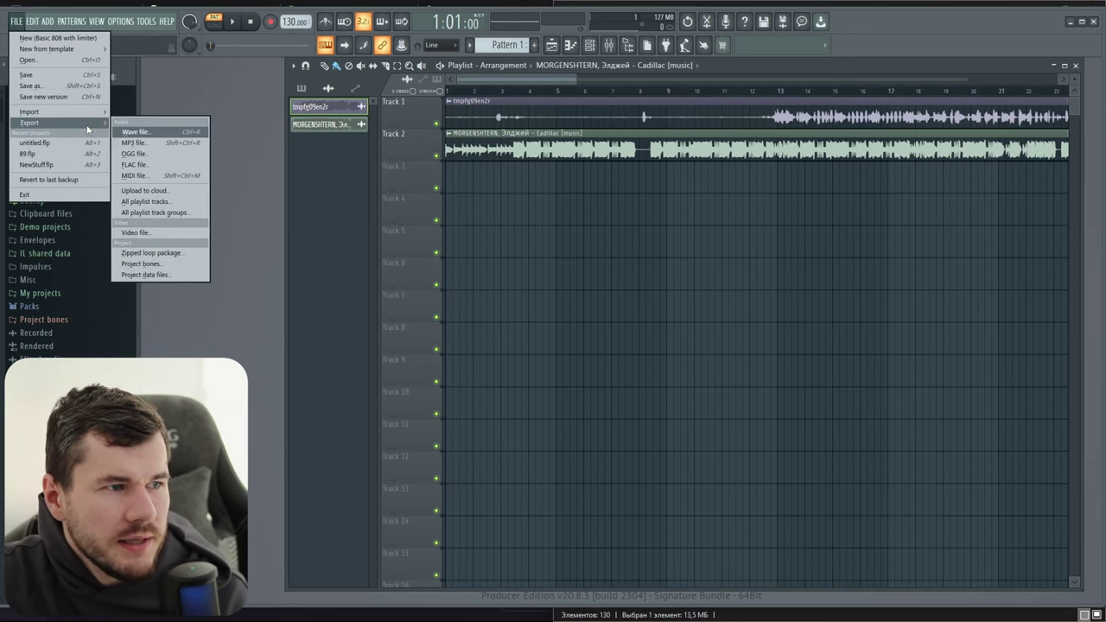
pyautogui.click(181, 144)
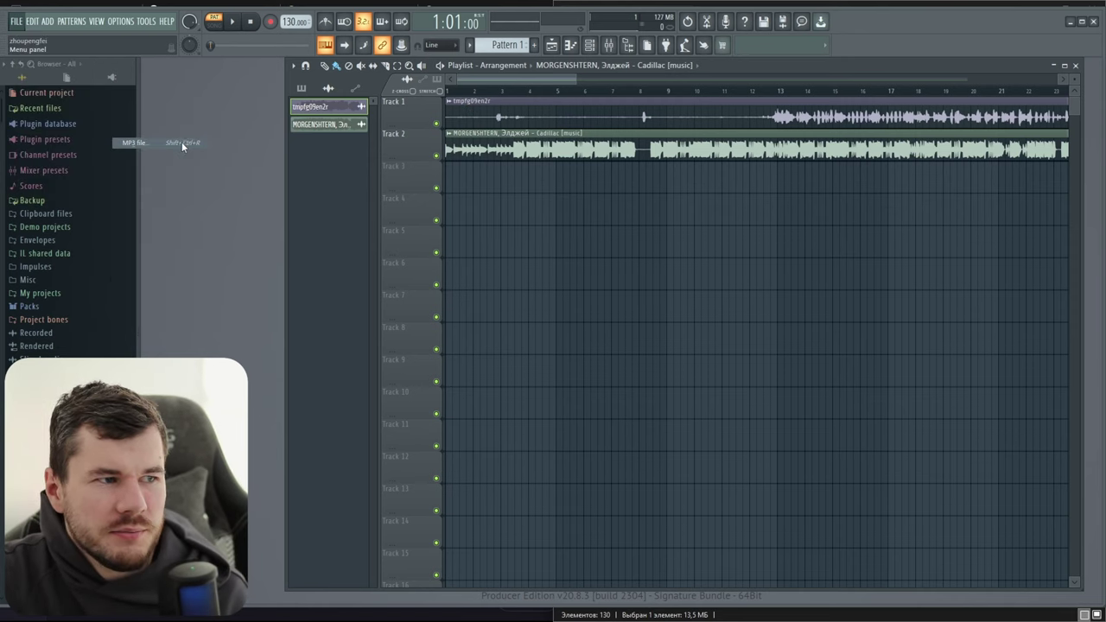
pyautogui.moveTo(264, 18); pyautogui.dragTo(391, 71)
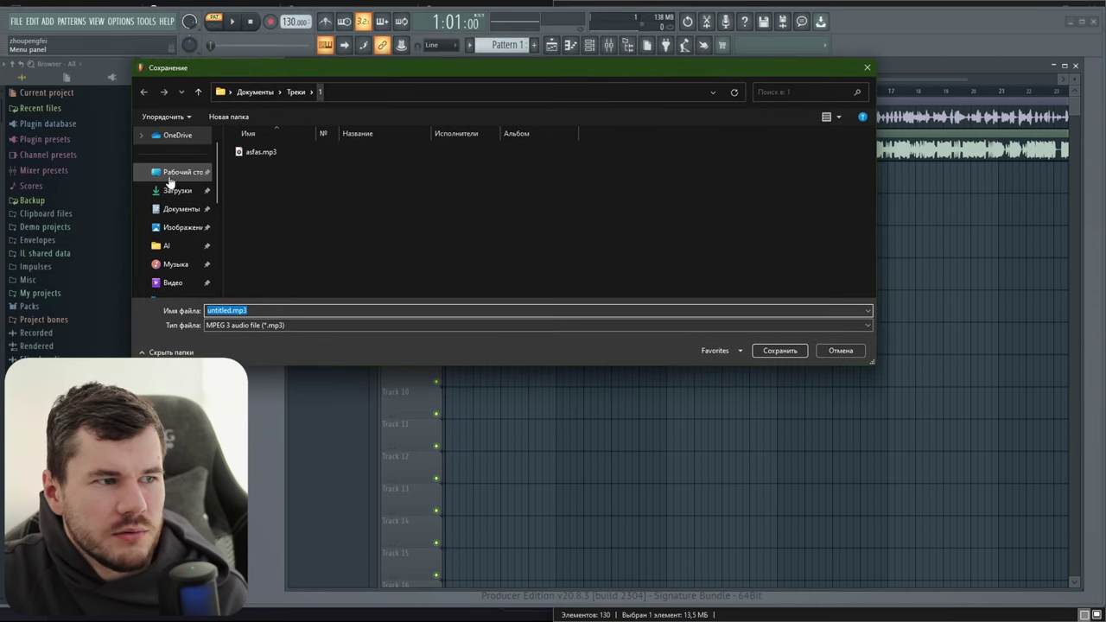
pyautogui.click(178, 172)
pyautogui.click(284, 311)
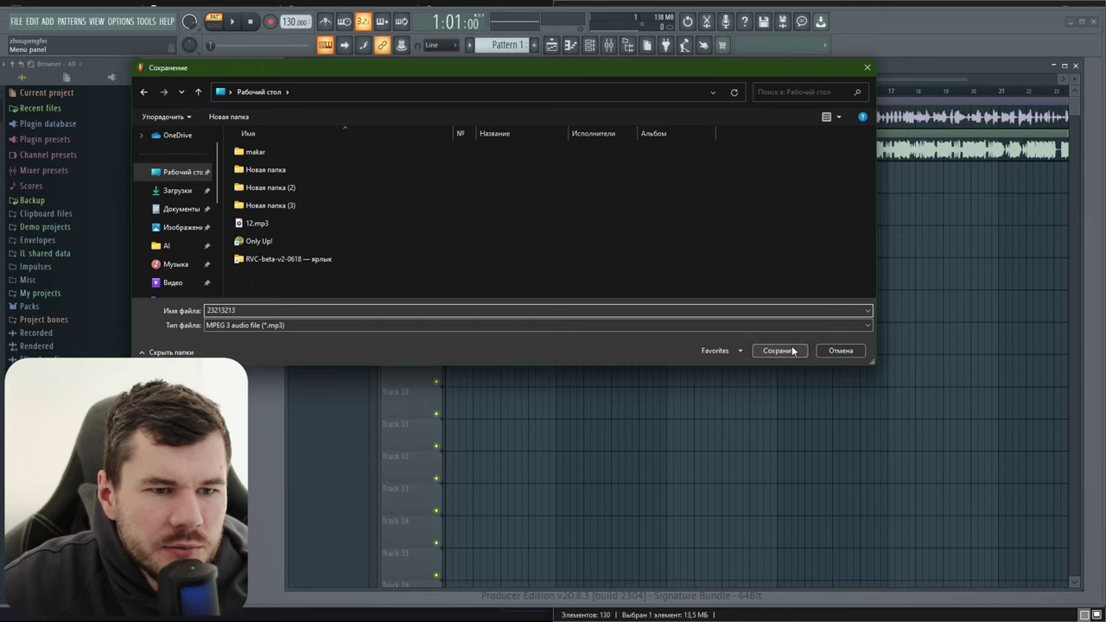
pyautogui.click(793, 350)
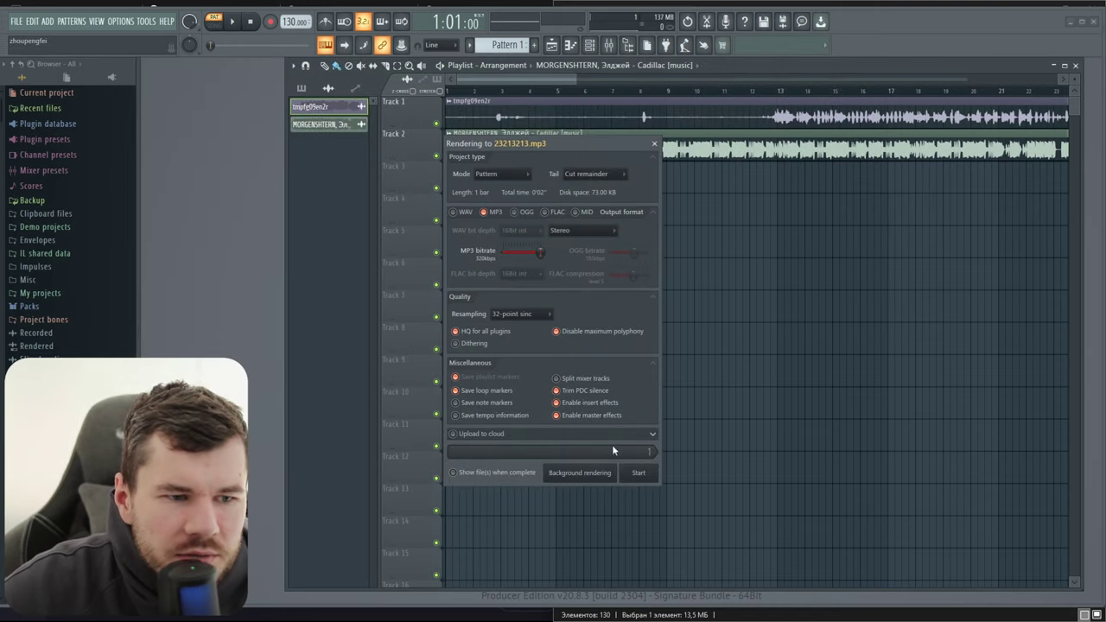
pyautogui.click(643, 473)
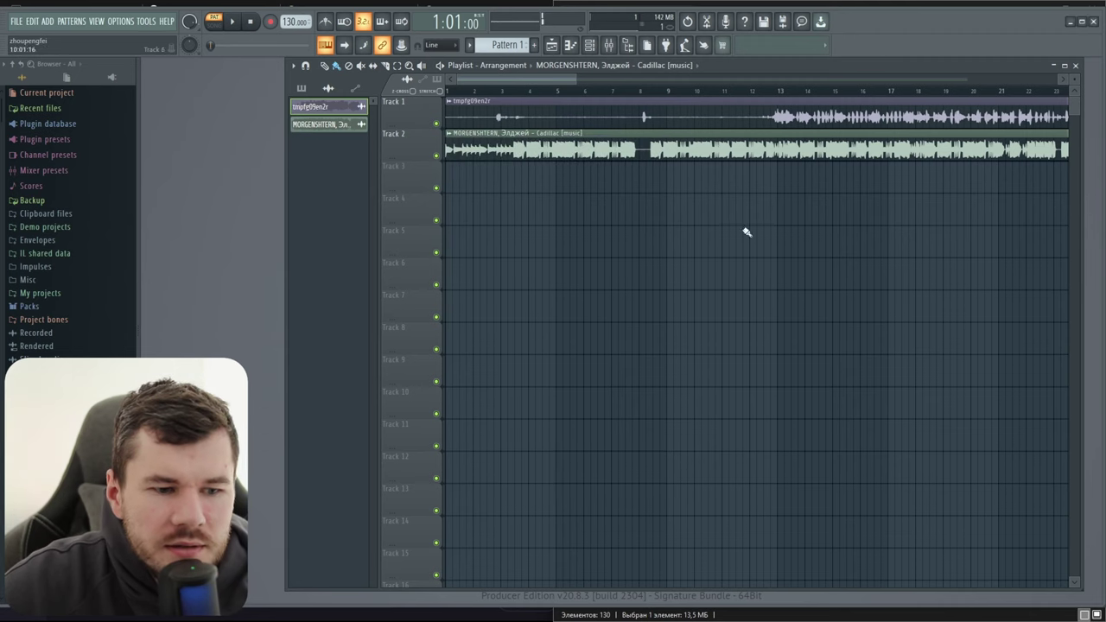
# Minimize FL Studio, the browser and the Downloads windows to get to the desktop
pyautogui.click(1072, 23)
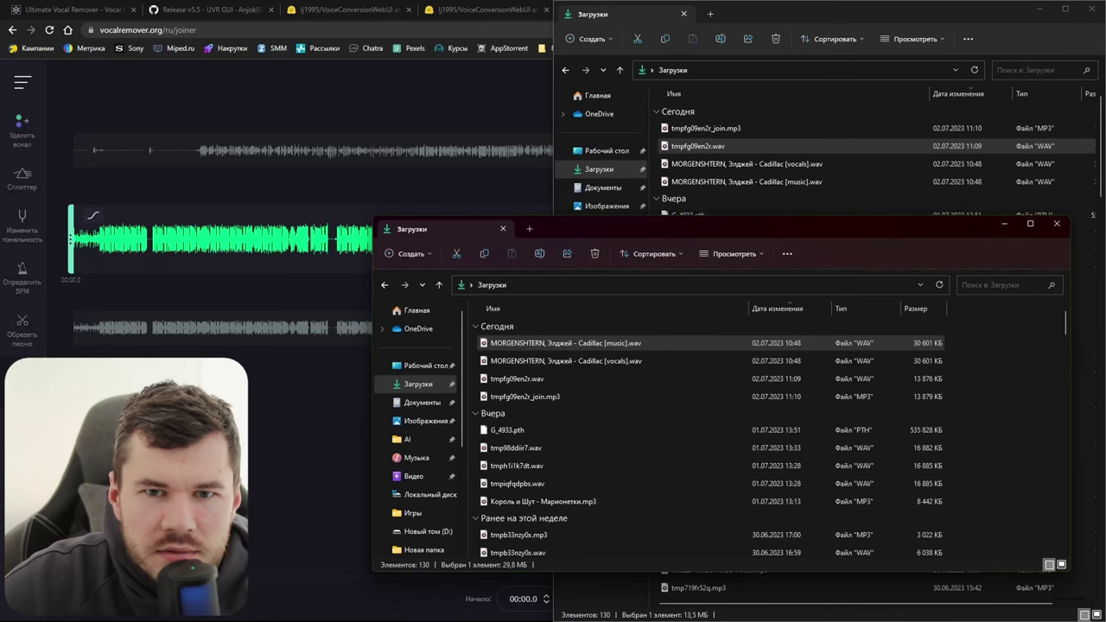
pyautogui.click(1039, 9)
pyautogui.click(1032, 11)
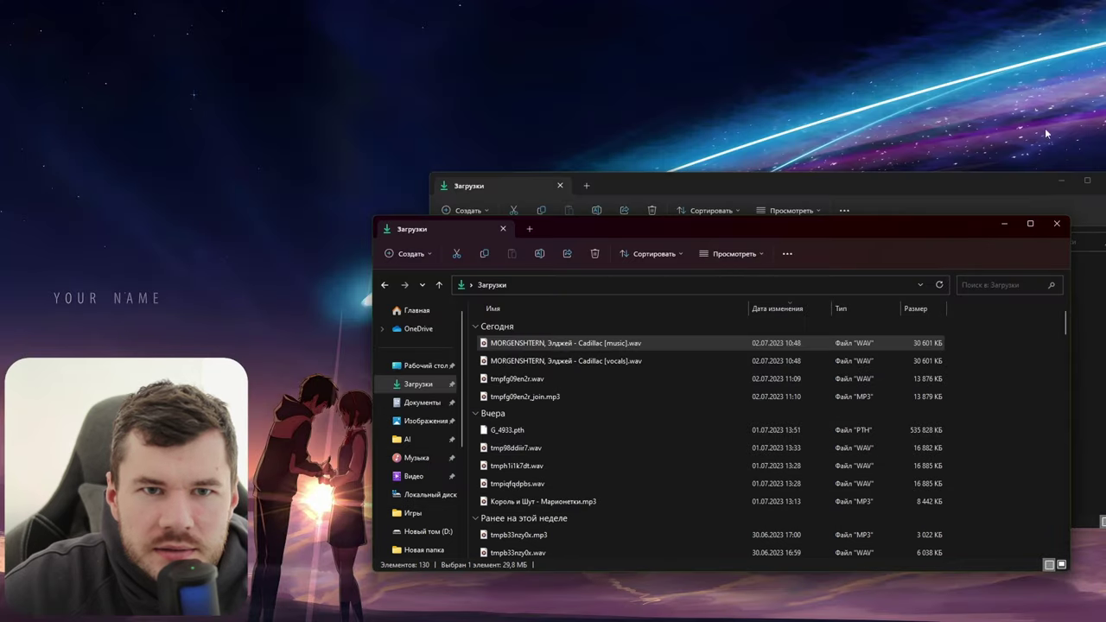
pyautogui.click(1004, 224)
pyautogui.click(1061, 180)
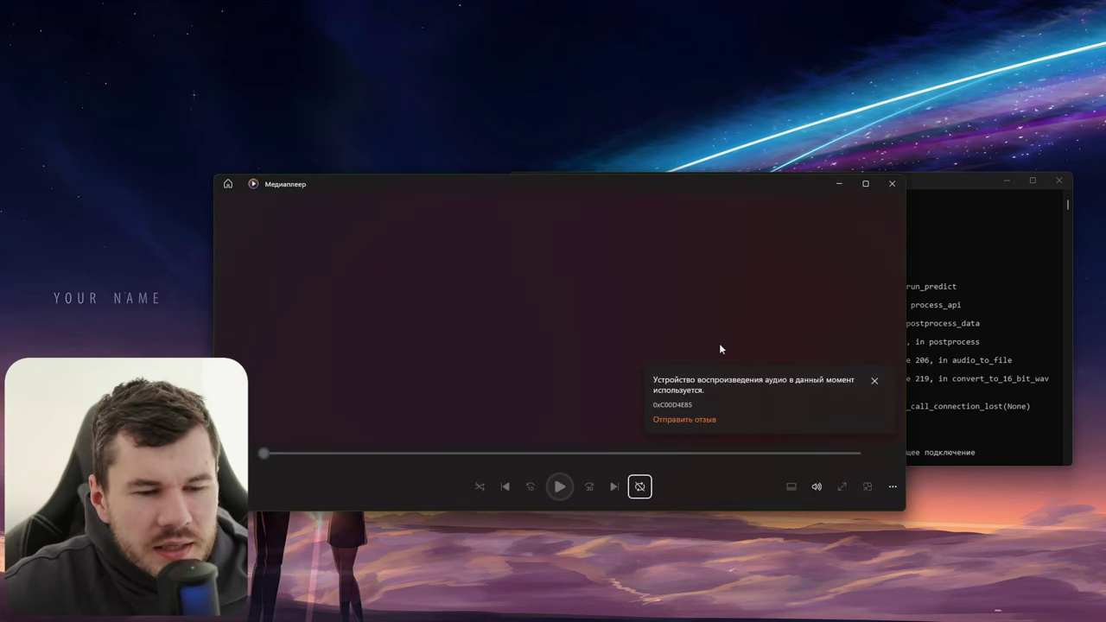
# Close the media player and exit FL Studio
pyautogui.click(891, 183)
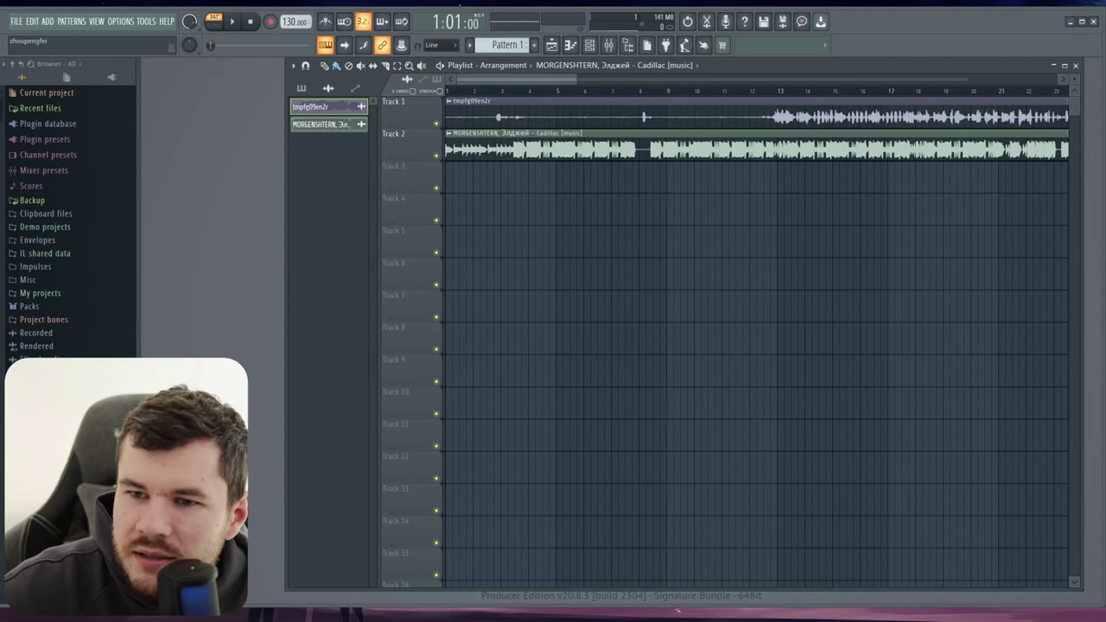
pyautogui.click(1093, 21)
pyautogui.click(569, 347)
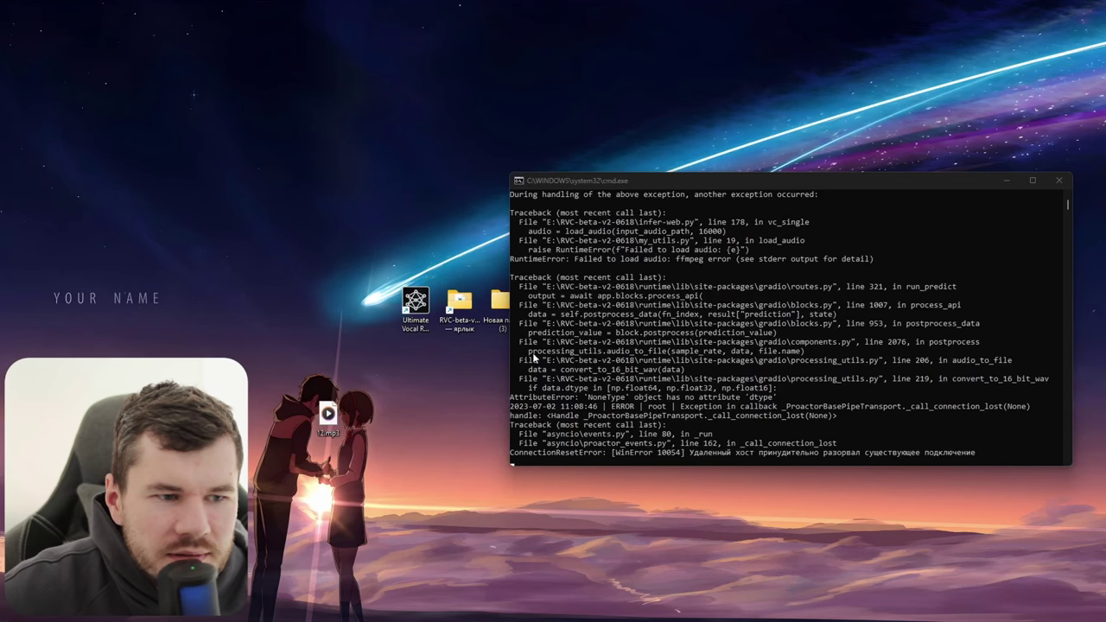
# Play 12.mp3 from the desktop, listen from about a quarter and a third of the way through, and close the player
pyautogui.doubleClick(326, 416)
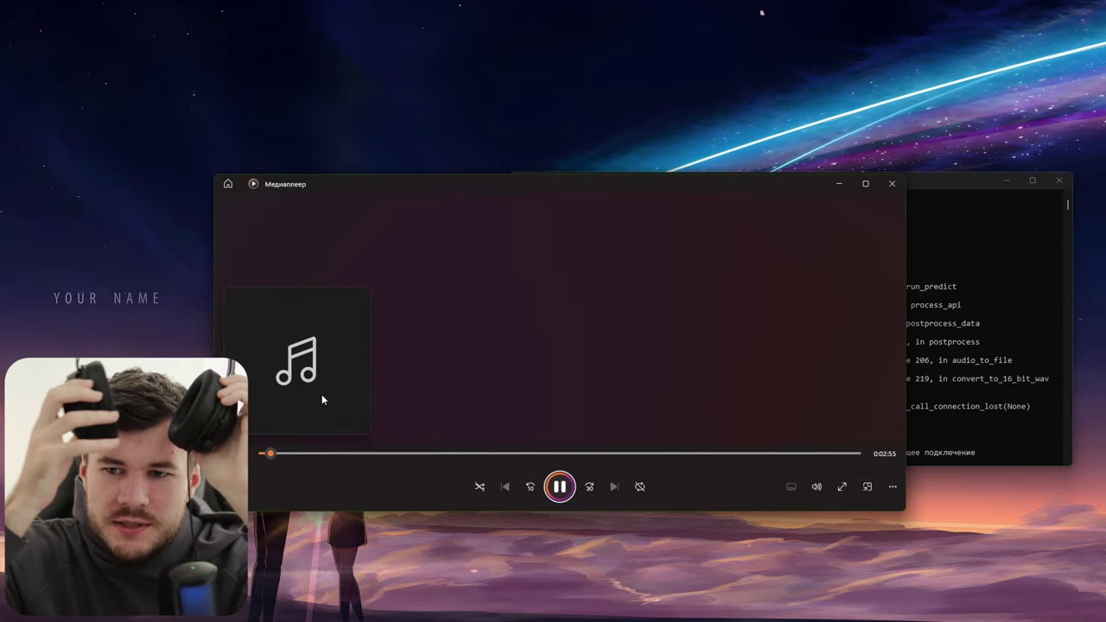
pyautogui.click(398, 452)
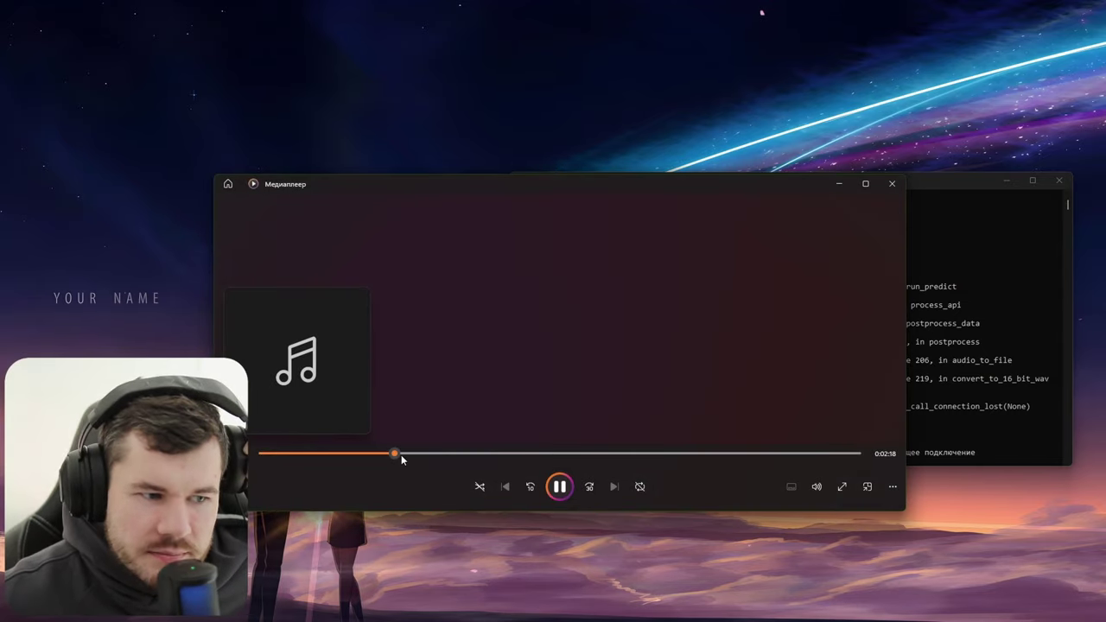
pyautogui.click(464, 454)
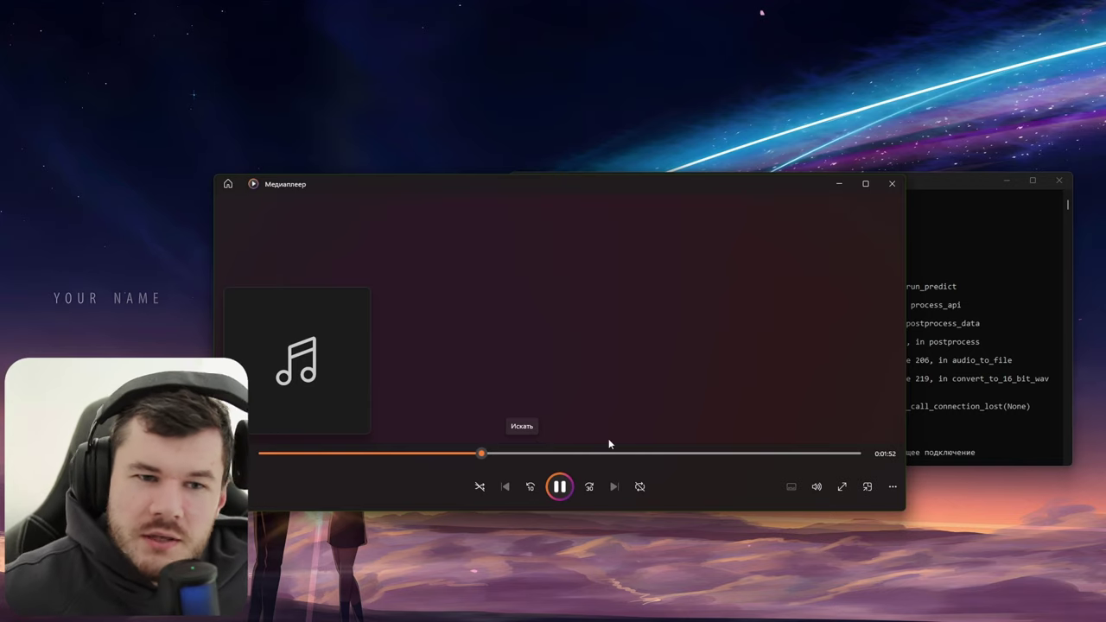
pyautogui.click(892, 183)
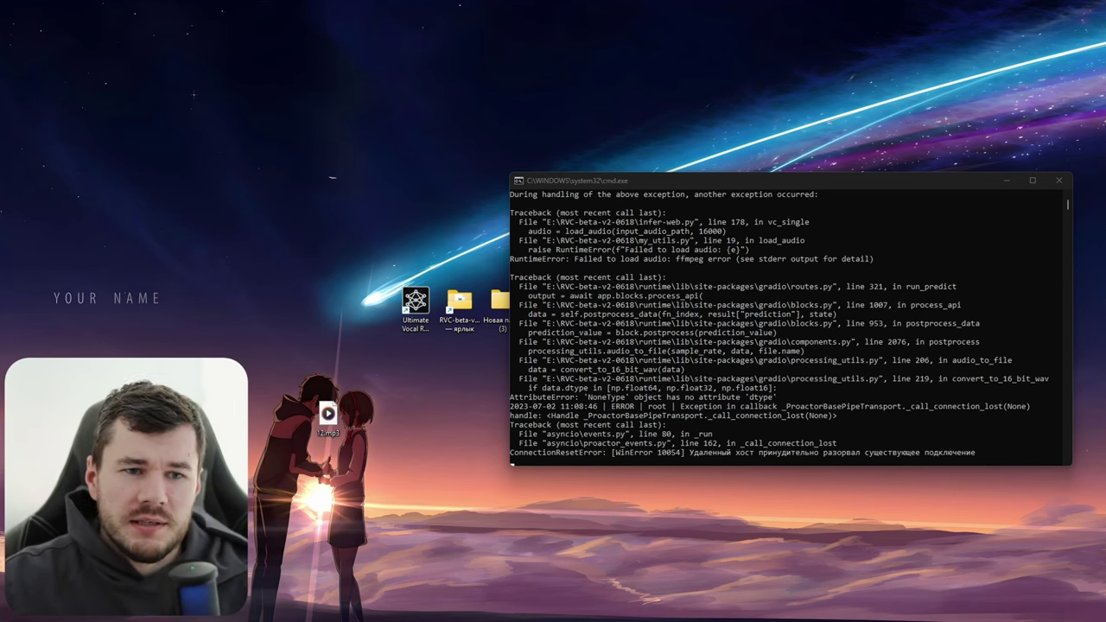
# Close the command-line window and move 12.mp3 up into the desktop row beside the Ultimate Vocal Remover shortcut
pyautogui.click(1060, 180)
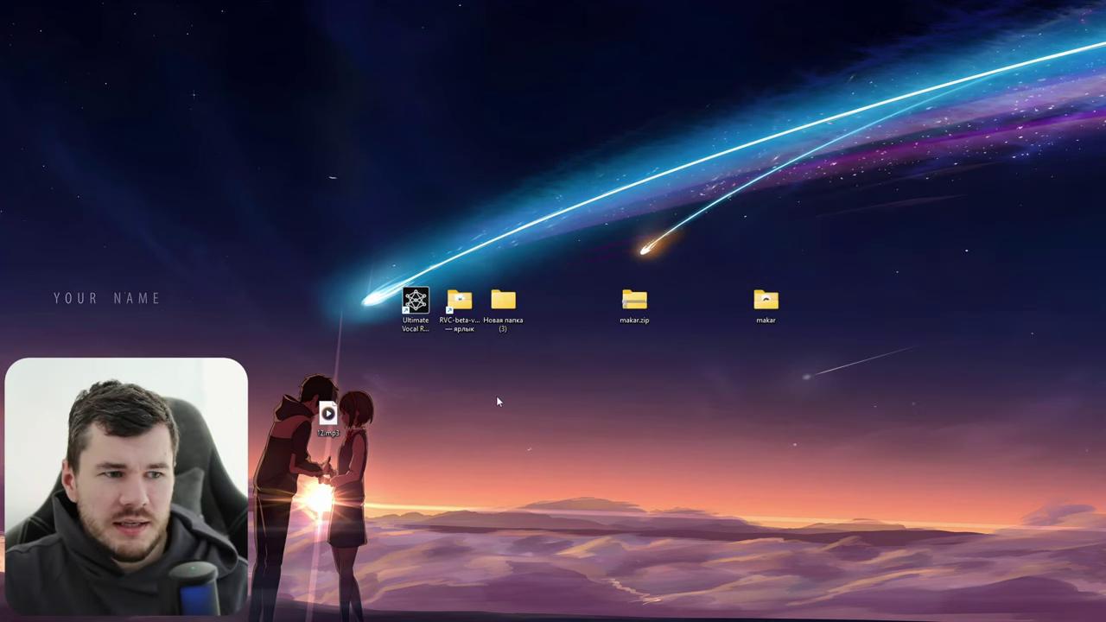
pyautogui.moveTo(328, 416); pyautogui.dragTo(327, 302)
pyautogui.click(427, 320)
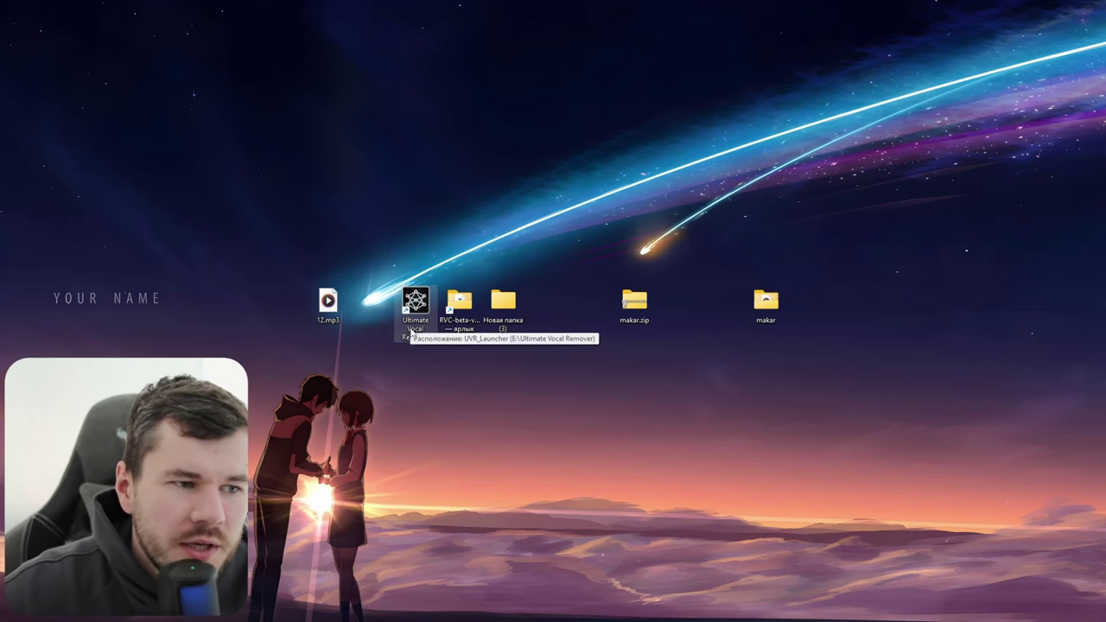
pyautogui.click(421, 333)
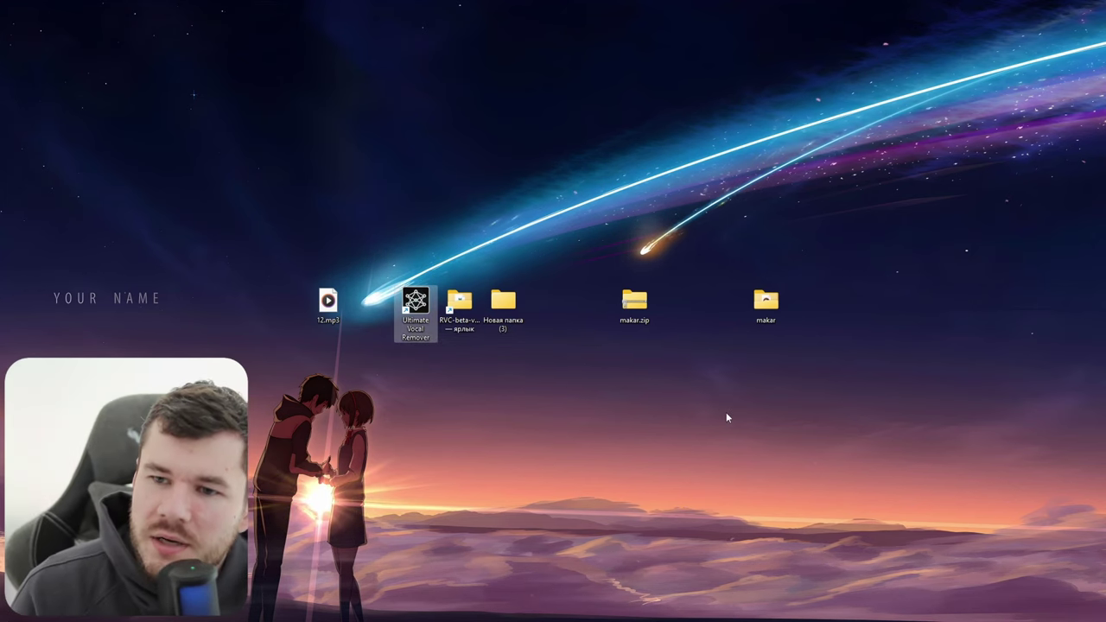